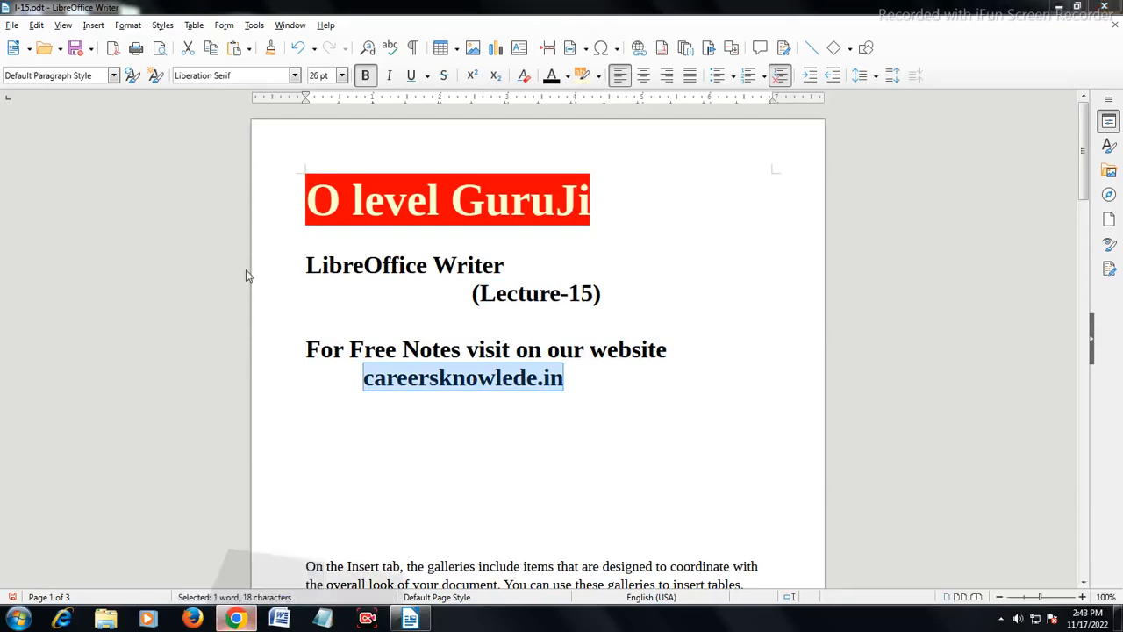
Switch to Chrome and try to load the copied address careersknowlede.in, retrying the page once
left_click(175, 36)
right_click(176, 36)
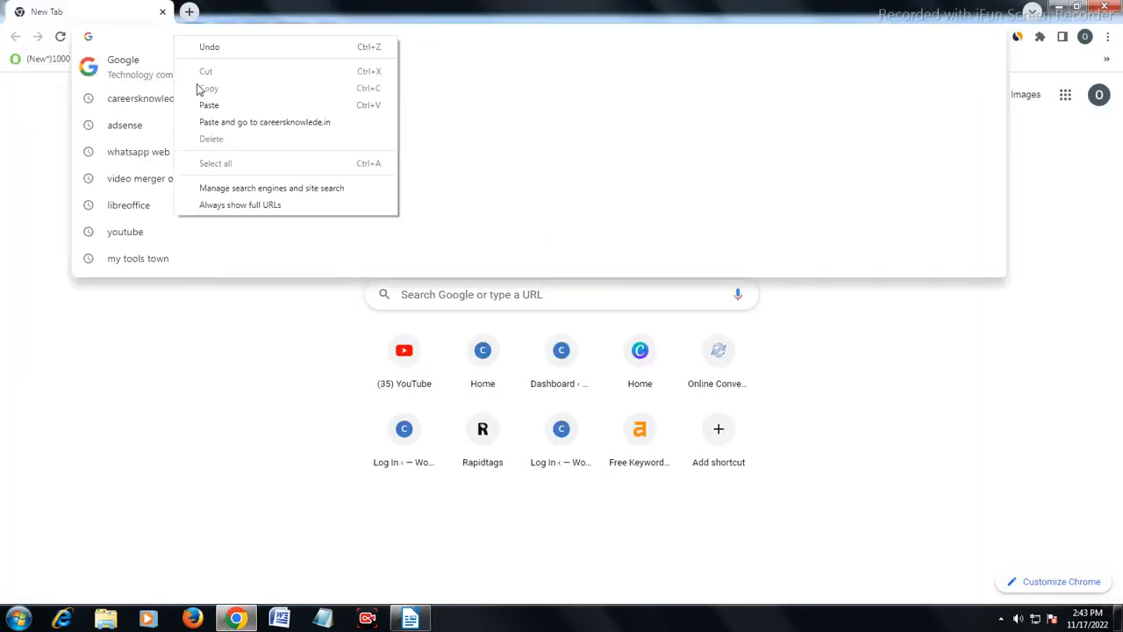
left_click(208, 105)
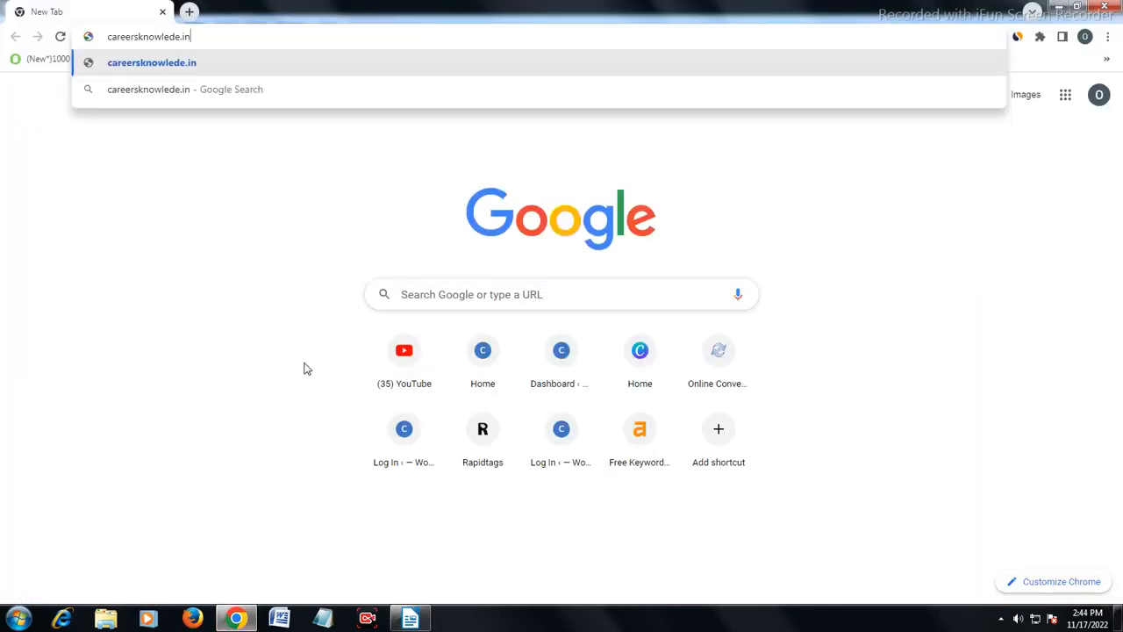
key("Return")
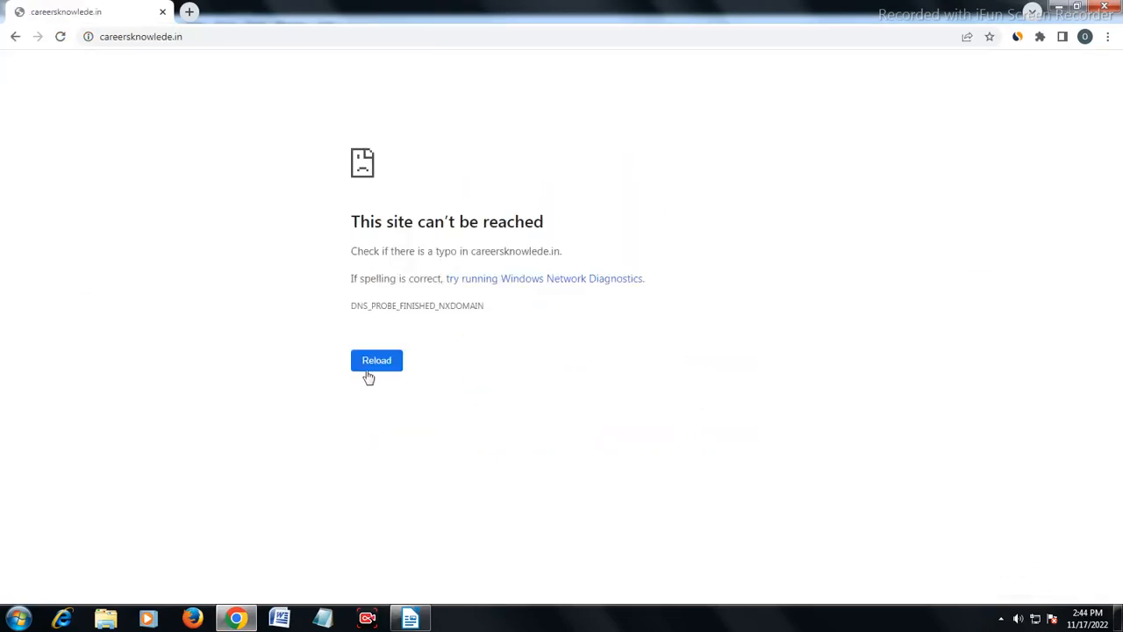
left_click(372, 366)
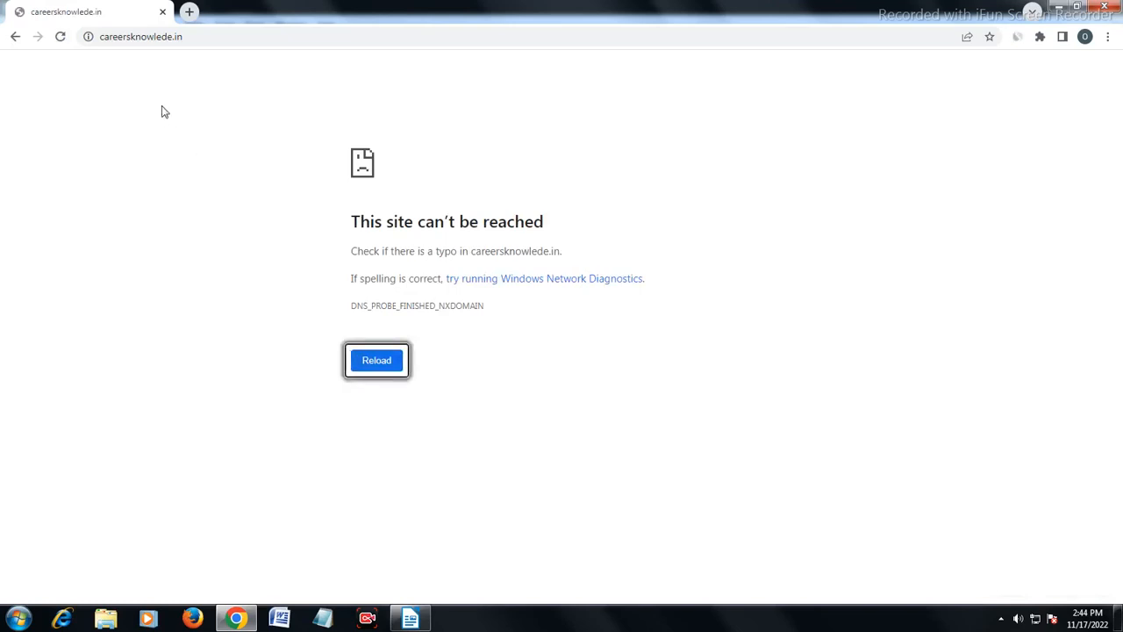
Correct the web address to careersknowledge.in and open the site
left_click(163, 35)
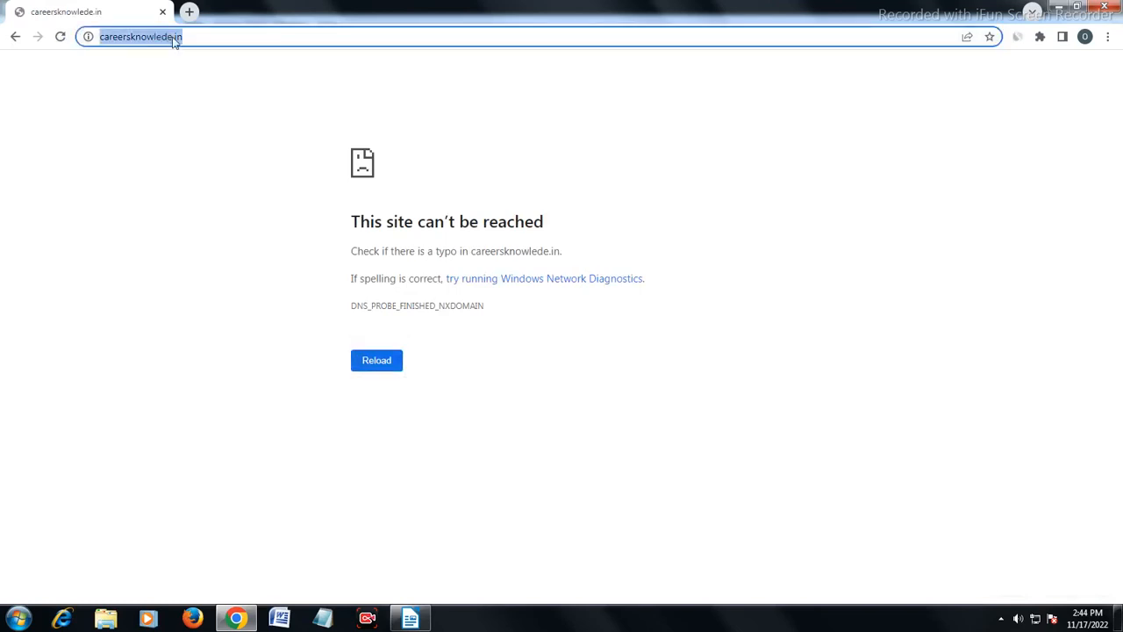
left_click(162, 33)
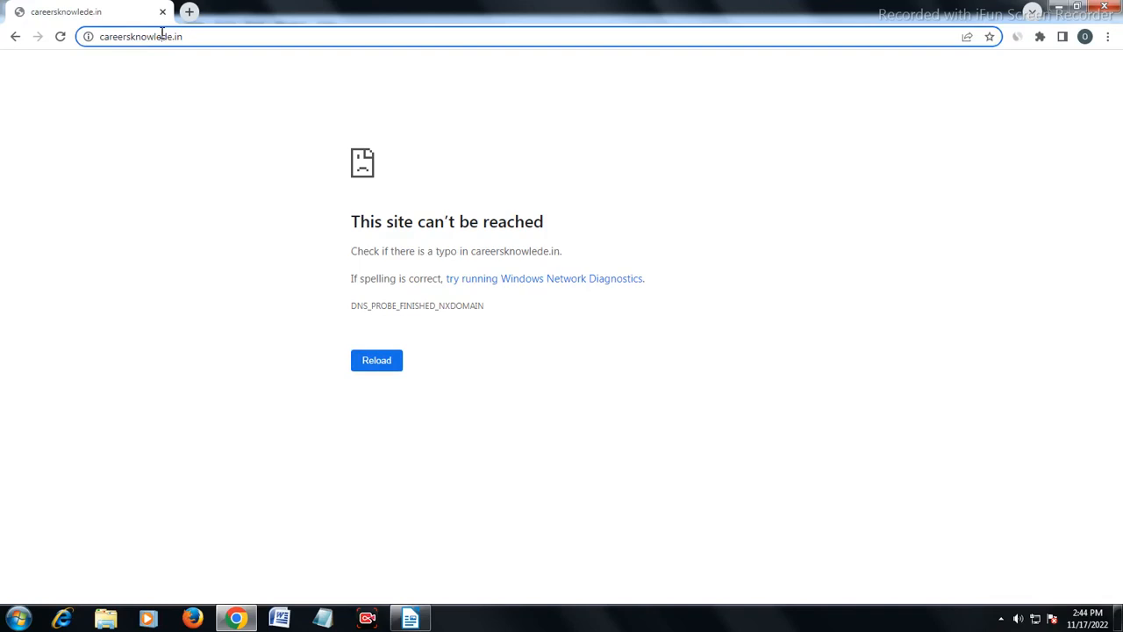
type("d")
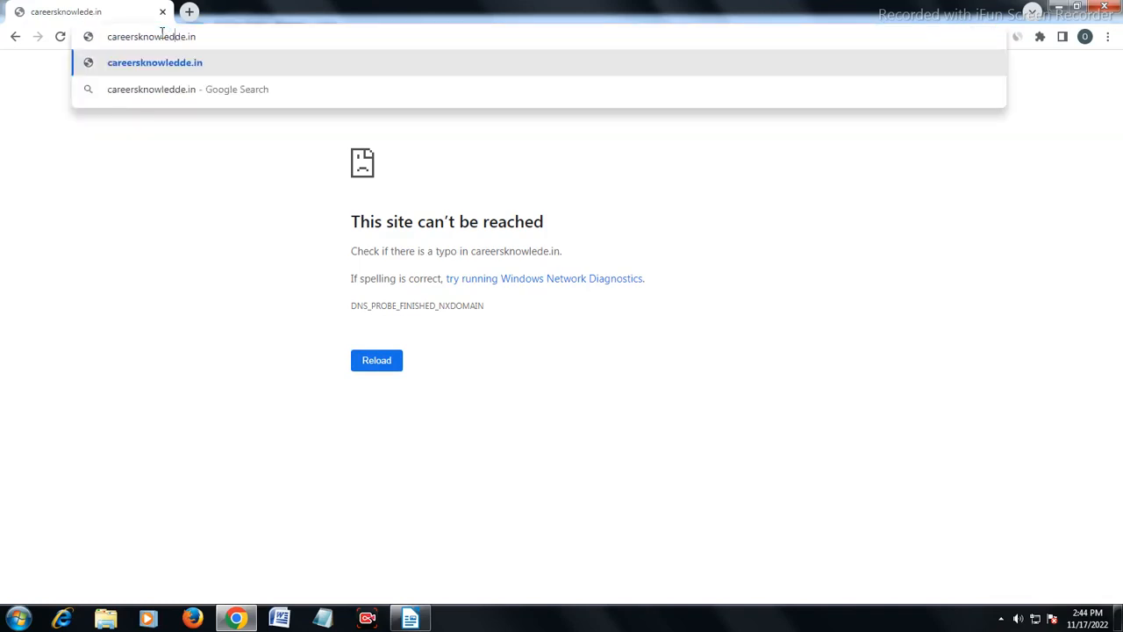
key("BackSpace")
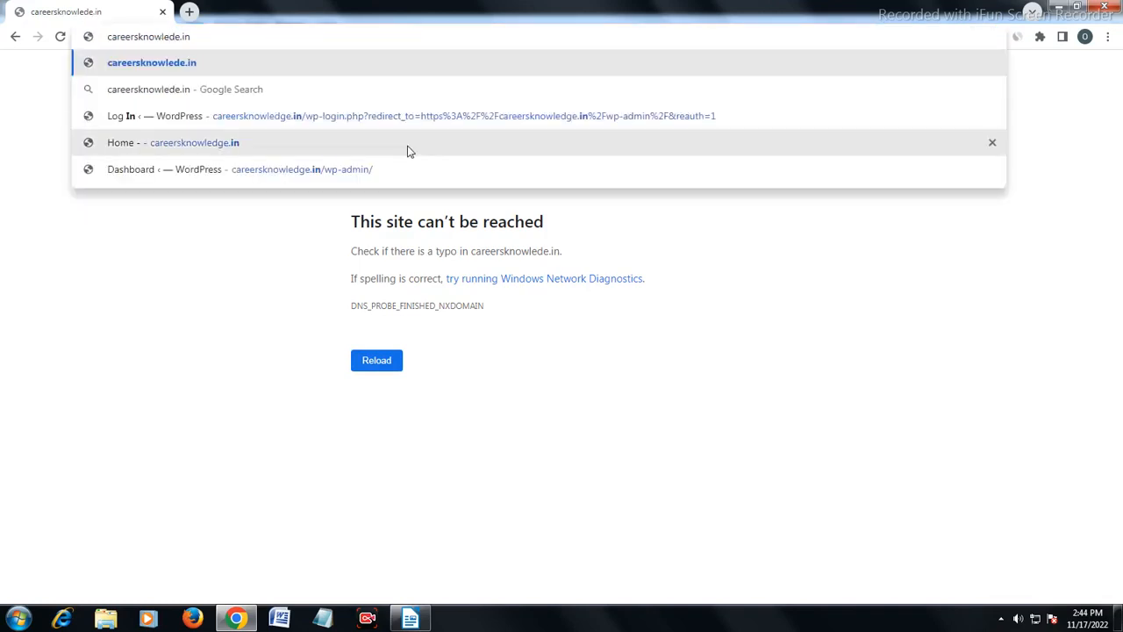
type("g")
key("Return")
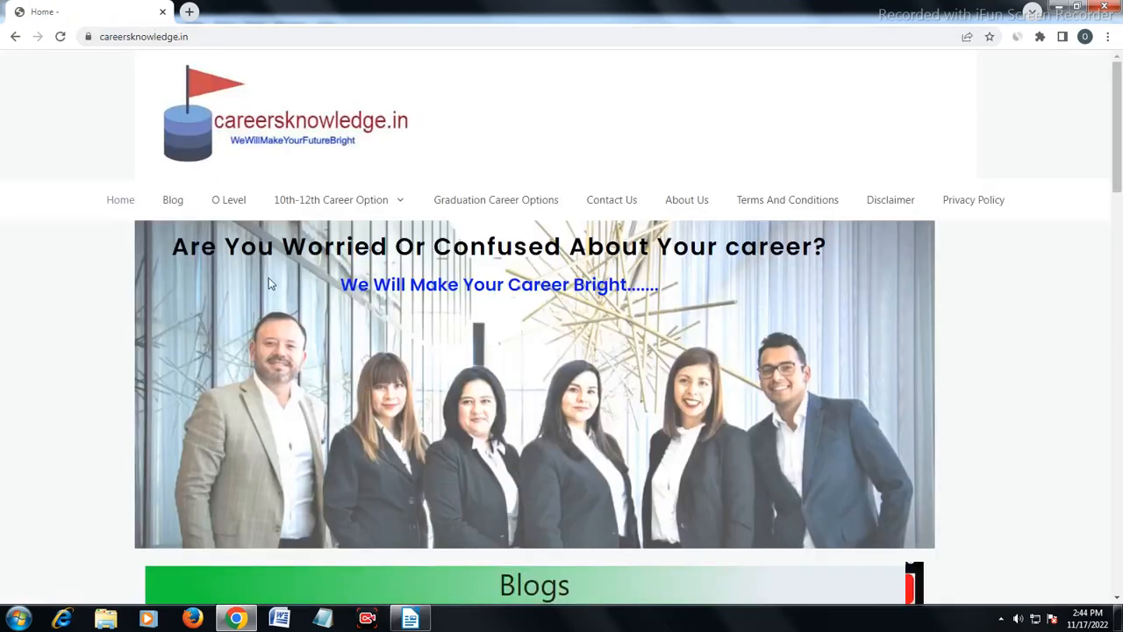
Look over the blog posts on the home page and open the O Level category
scroll(270, 283, "down", 5)
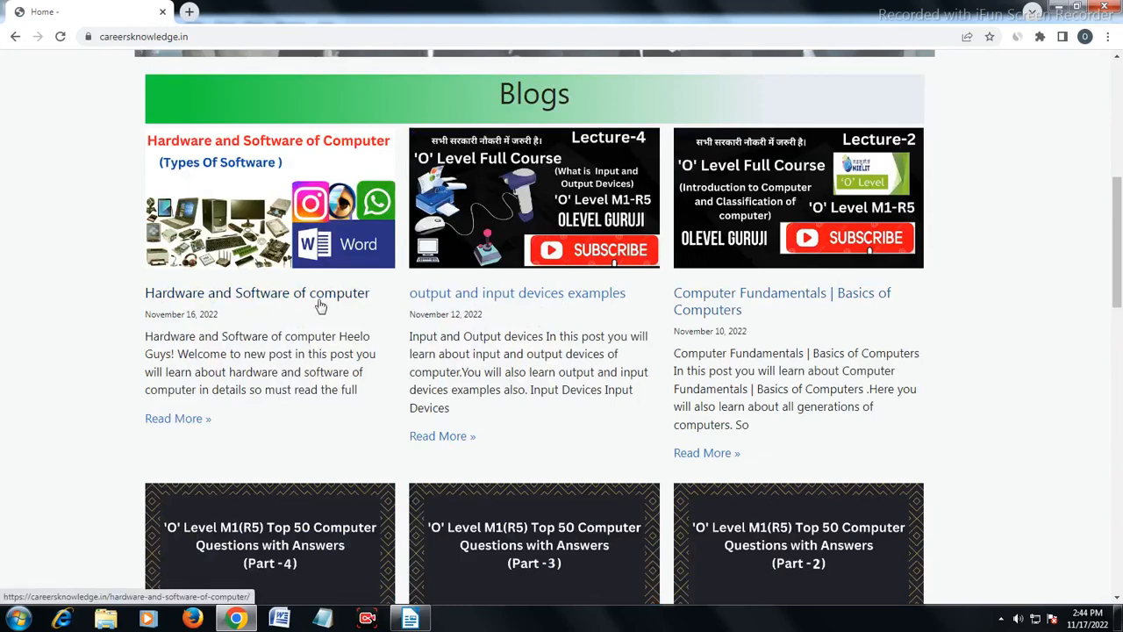
scroll(320, 305, "up", 6)
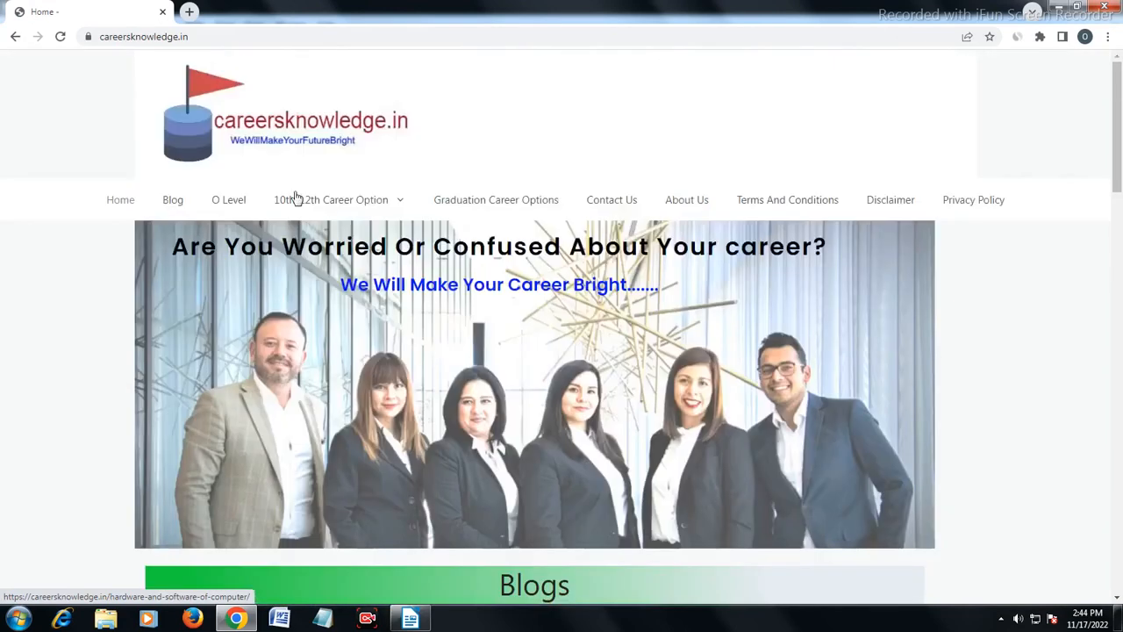
left_click(235, 211)
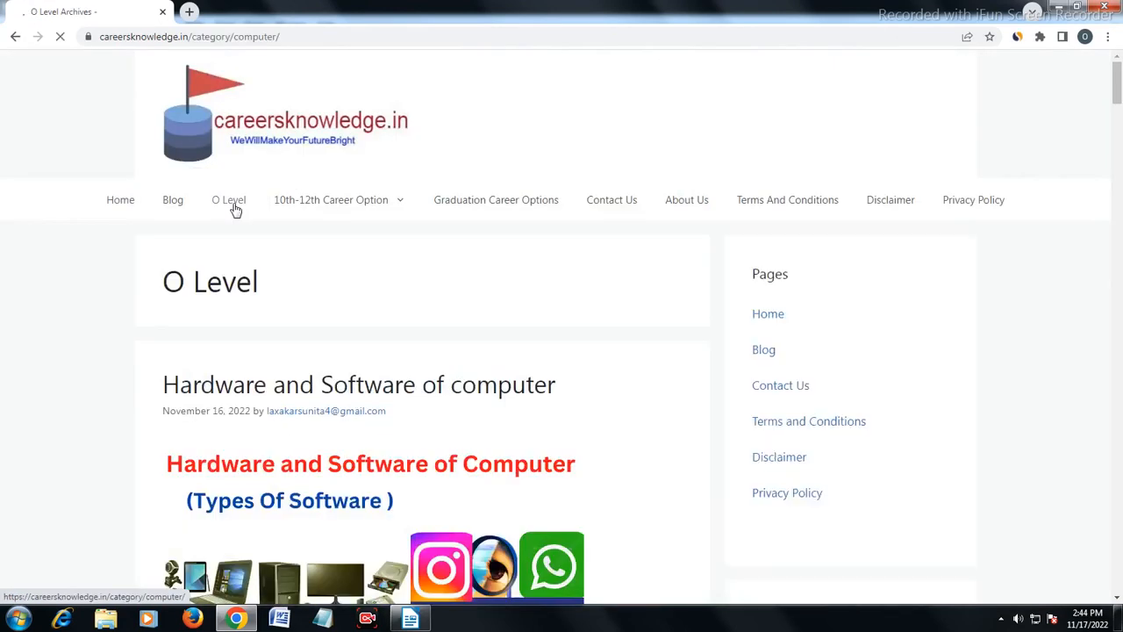
Open the Computer Fundamentals | Basics of Computers post and skim through its sections on types of computers
scroll(266, 237, "down", 13)
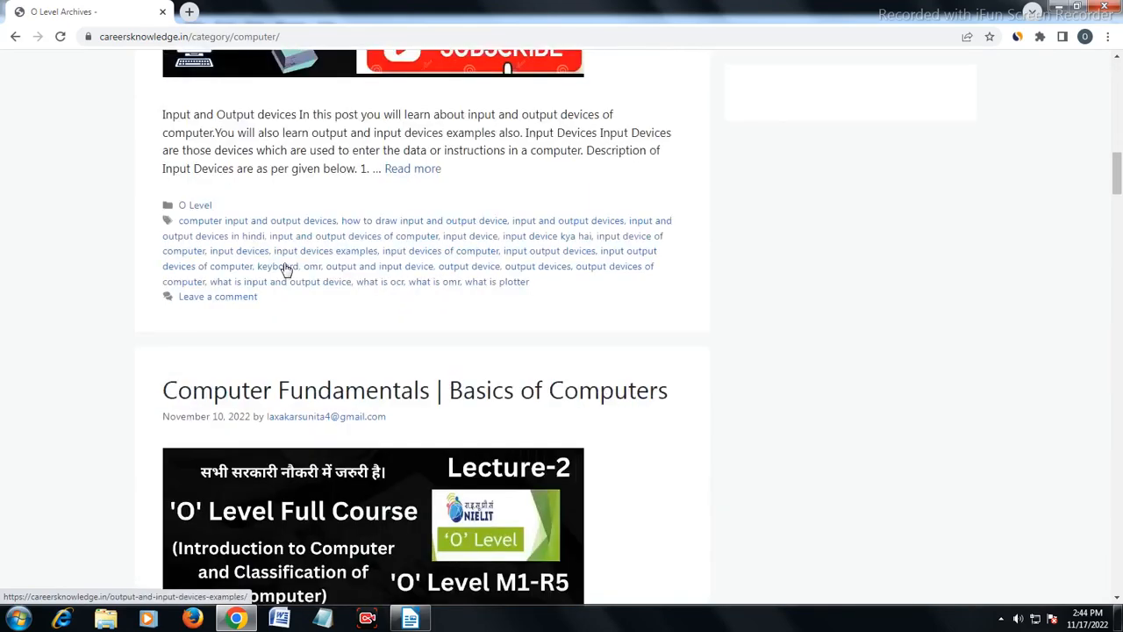
left_click(284, 282)
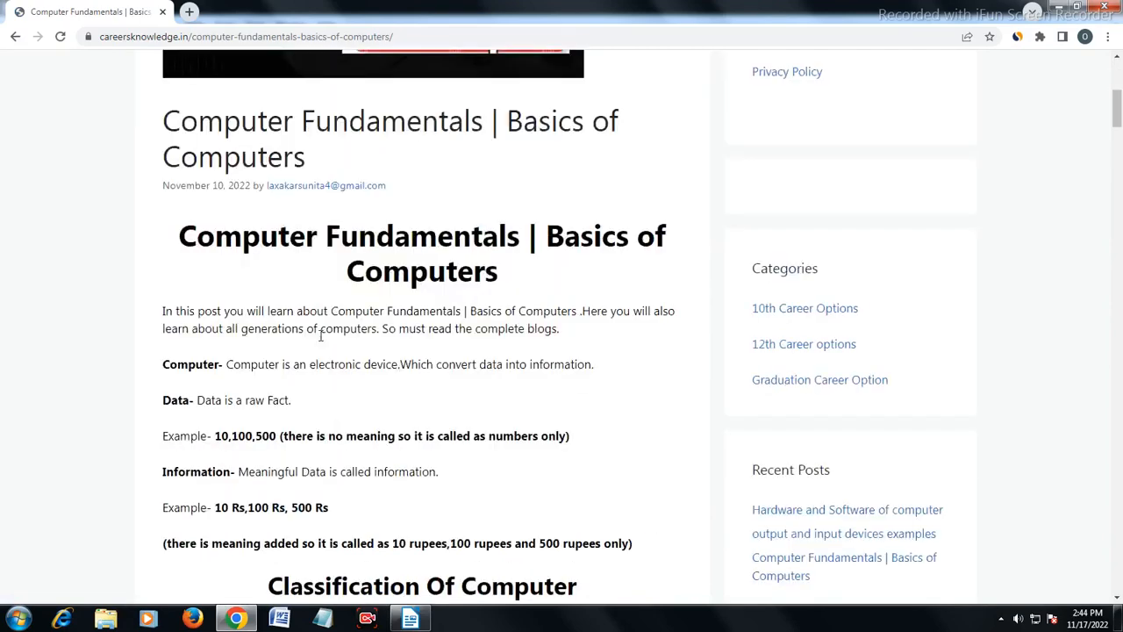
scroll(320, 342, "down", 10)
scroll(318, 342, "down", 20)
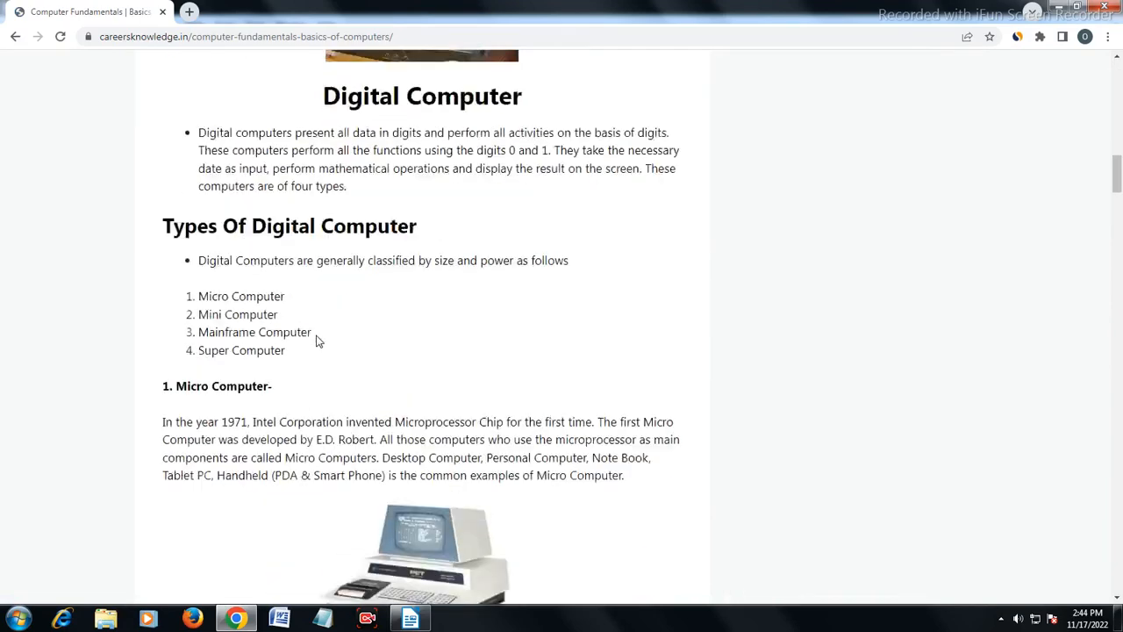
scroll(319, 340, "down", 5)
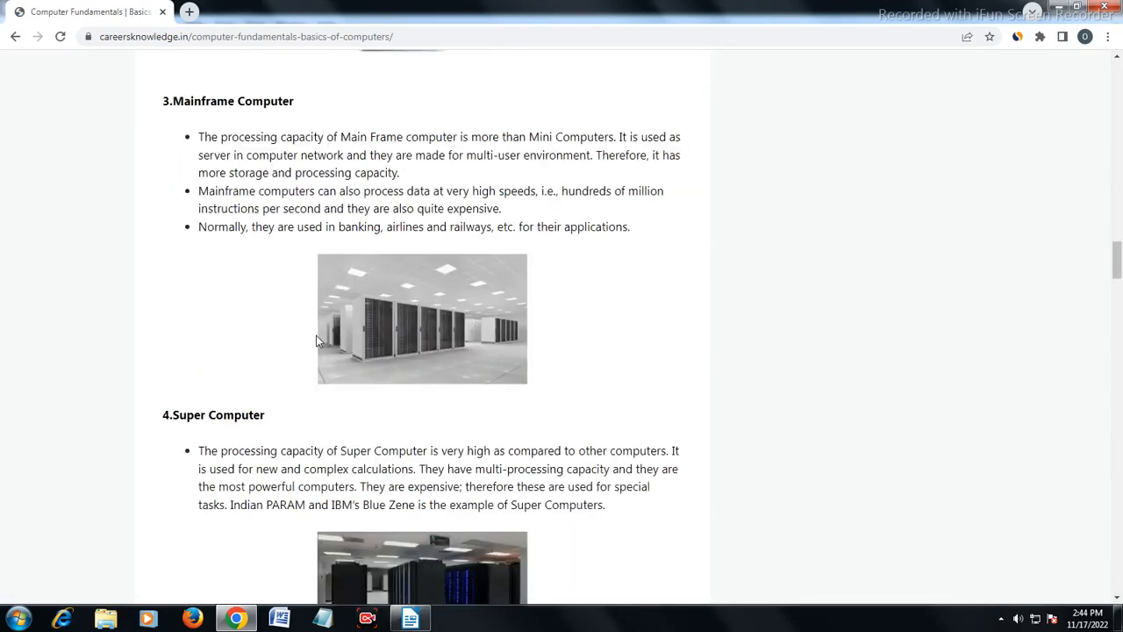
Return to the O Level post list, then open and skim the output and input devices examples post
left_click(15, 36)
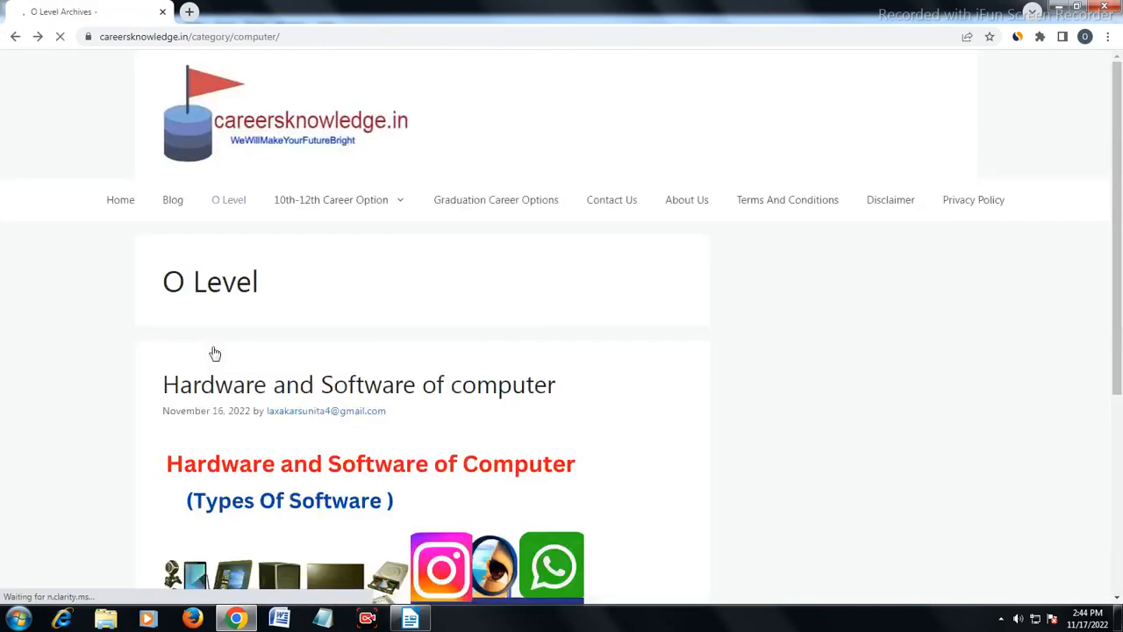
scroll(264, 359, "down", 12)
scroll(297, 377, "down", 2)
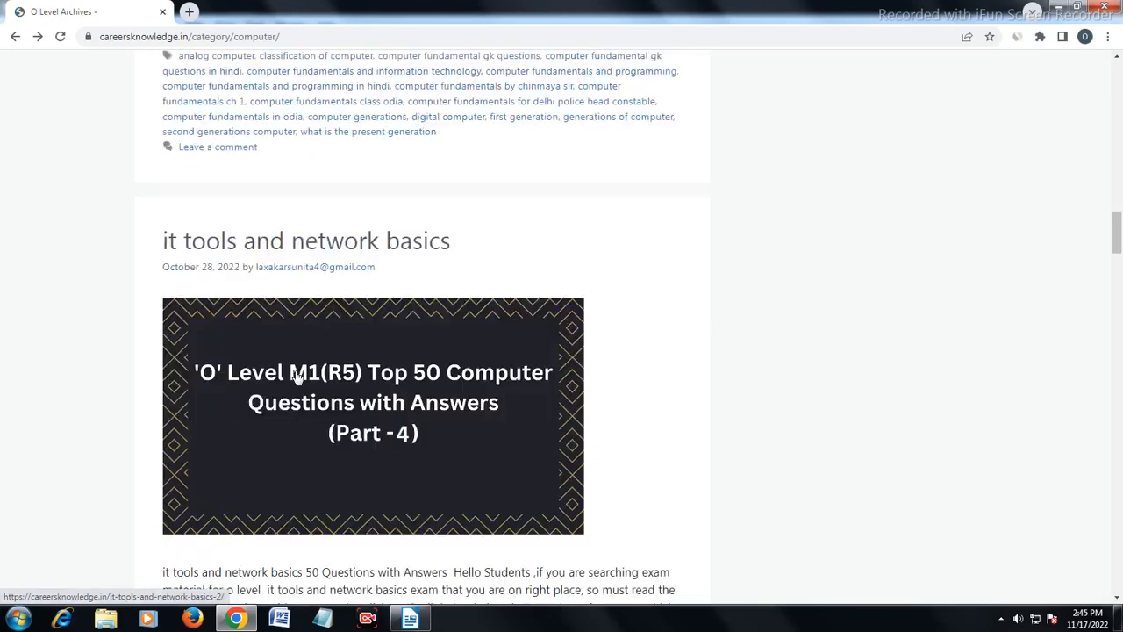
scroll(296, 367, "up", 9)
scroll(297, 369, "up", 2)
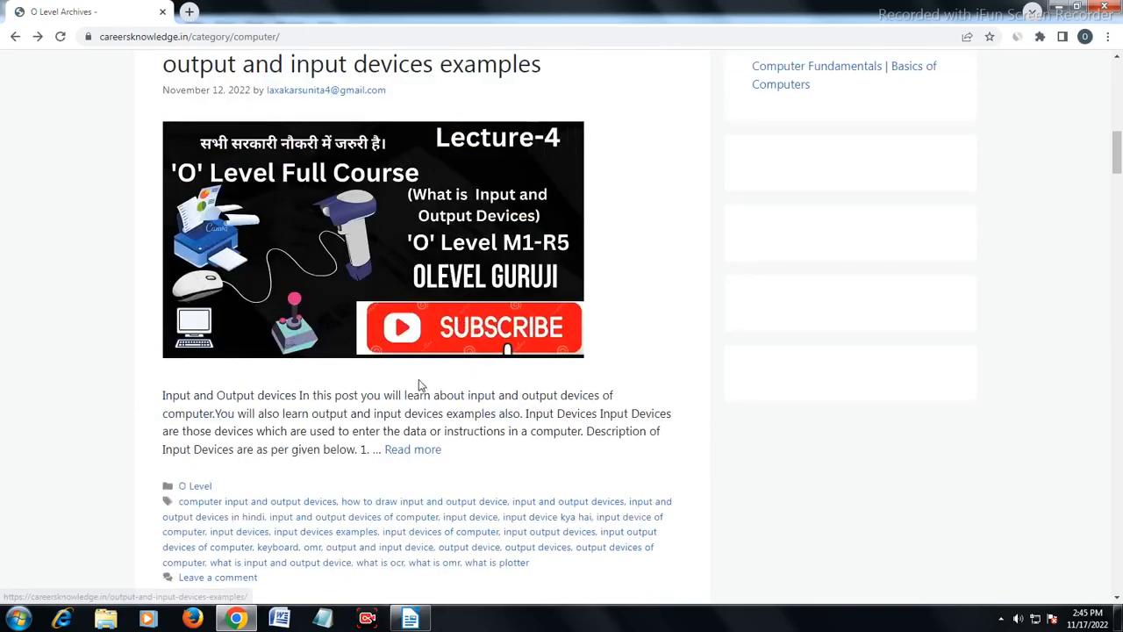
left_click(334, 263)
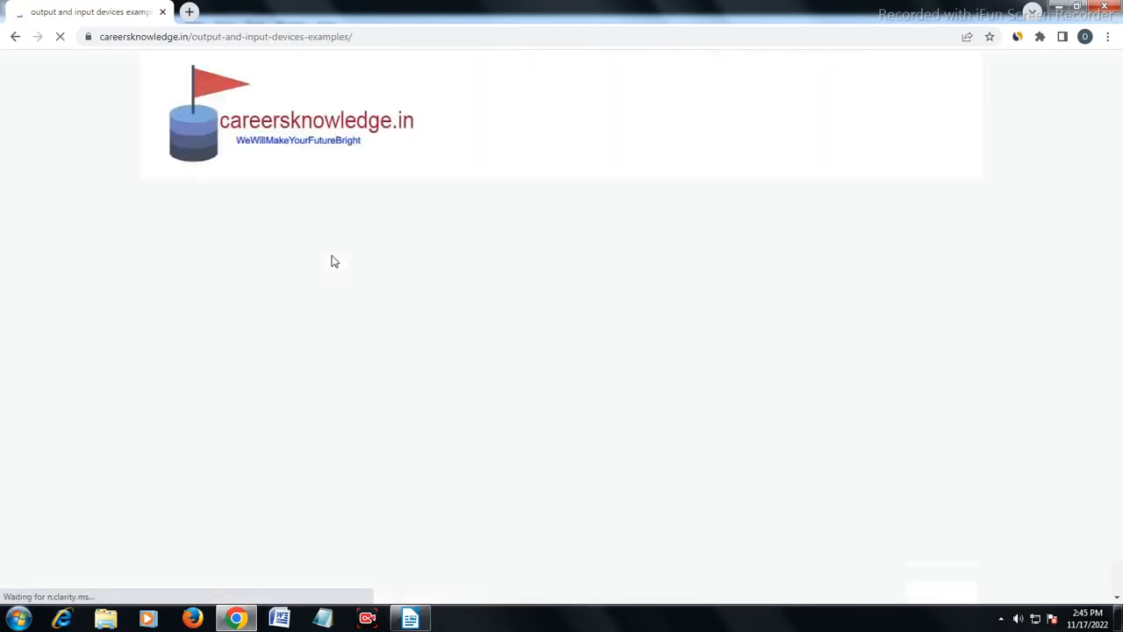
scroll(337, 265, "down", 14)
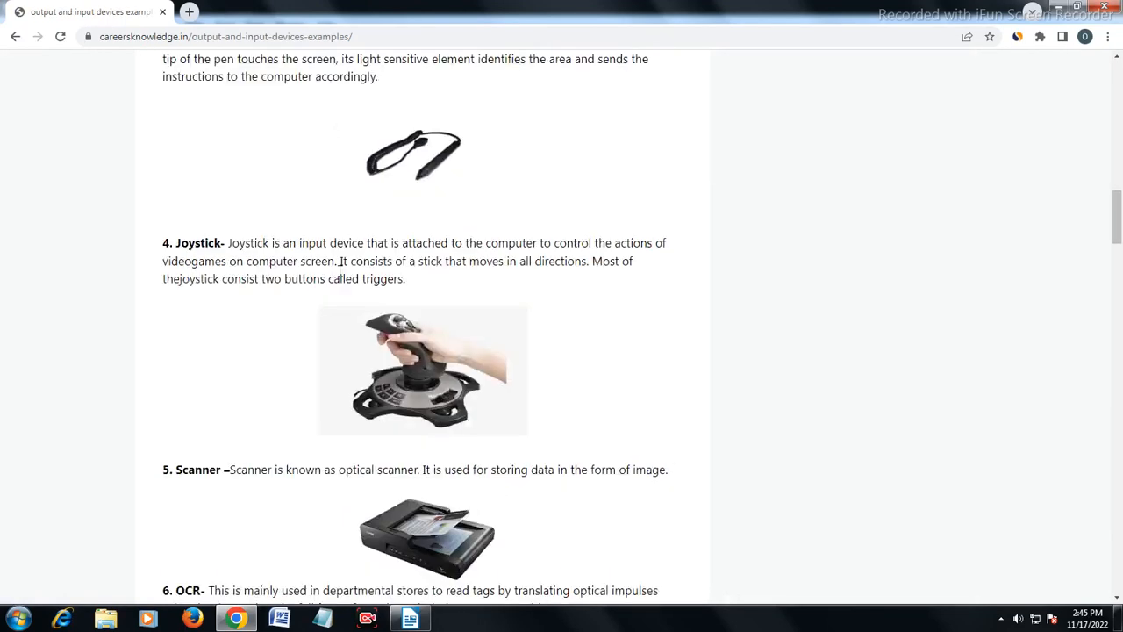
scroll(341, 272, "down", 10)
scroll(340, 277, "down", 10)
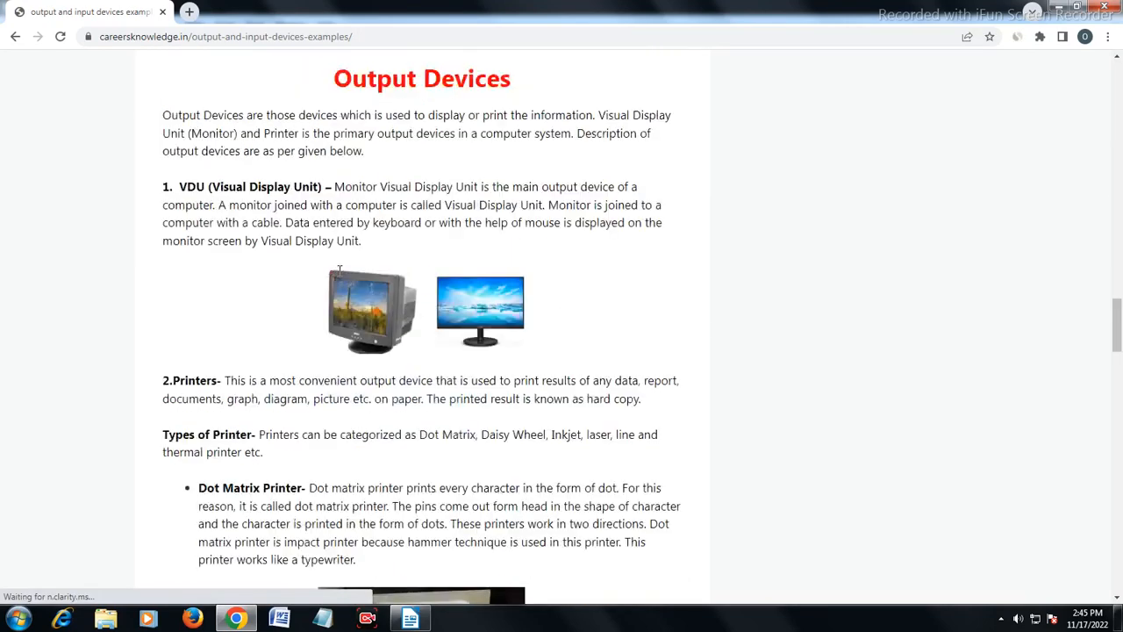
Return to the O Level post list, then open and skim the Hardware and Software of computer post
left_click(14, 36)
scroll(297, 309, "up", 4)
scroll(297, 309, "up", 5)
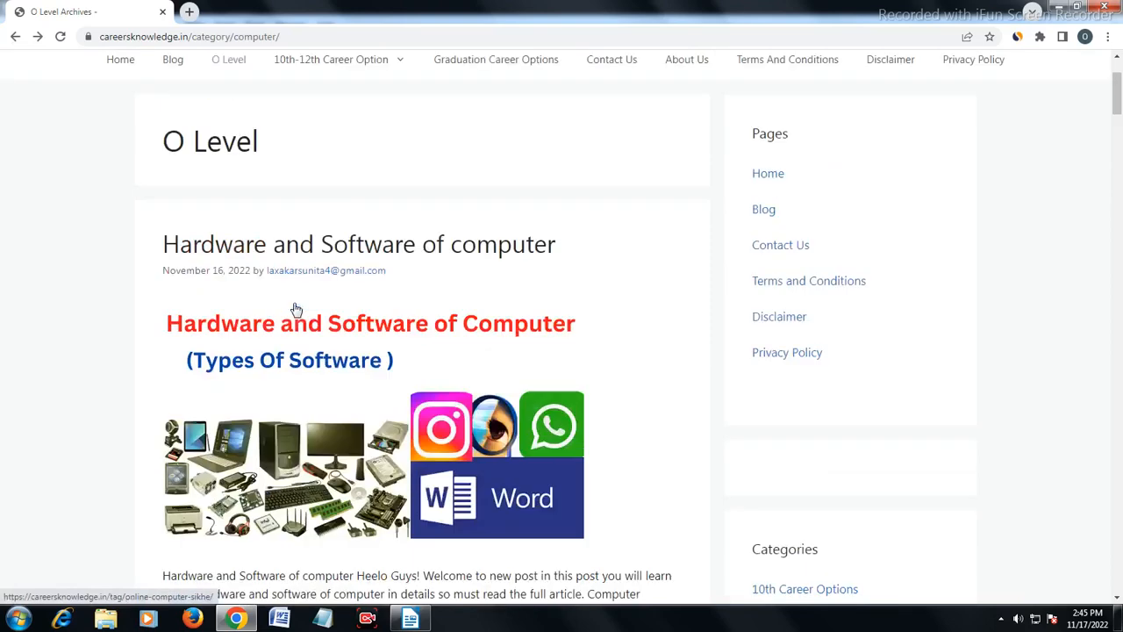
scroll(315, 316, "down", 3)
scroll(351, 312, "down", 3)
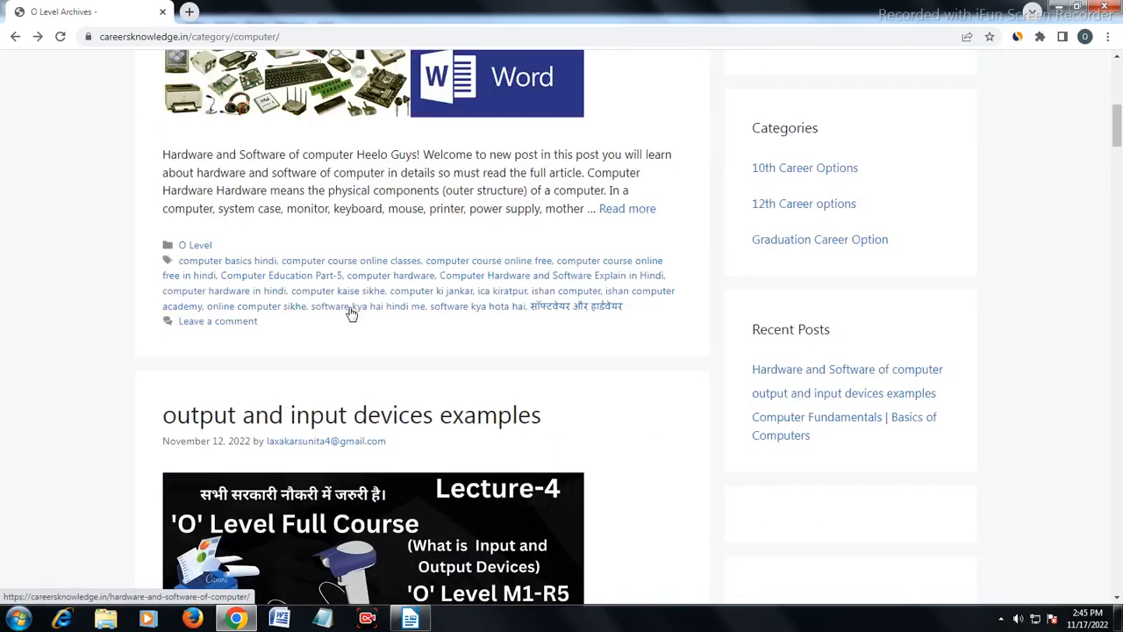
scroll(355, 290, "up", 4)
left_click(361, 262)
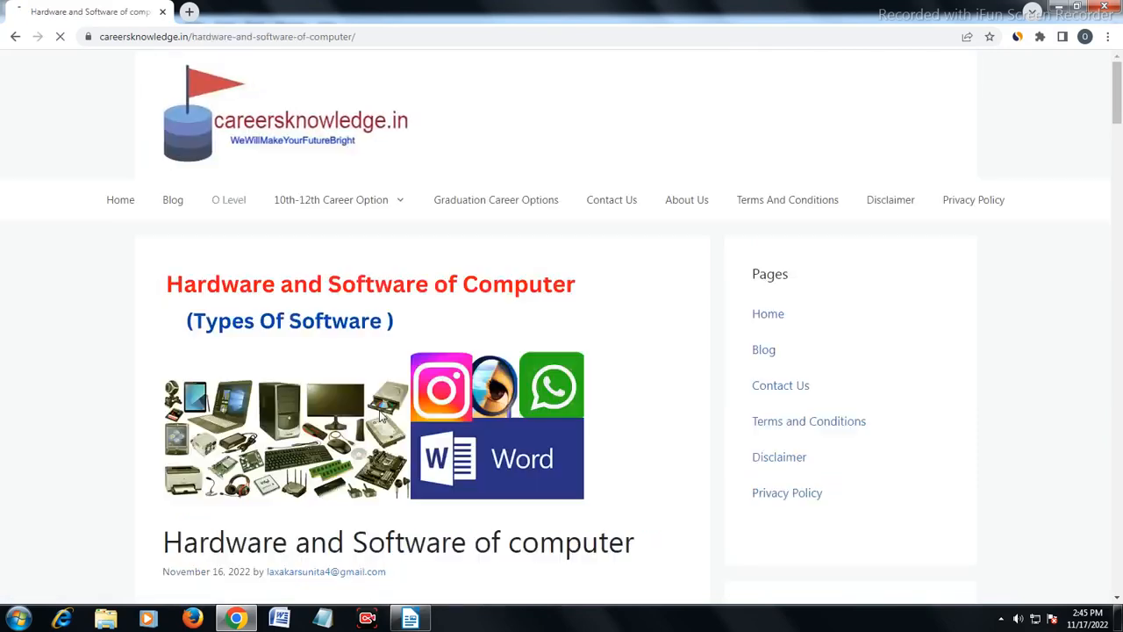
scroll(381, 417, "down", 6)
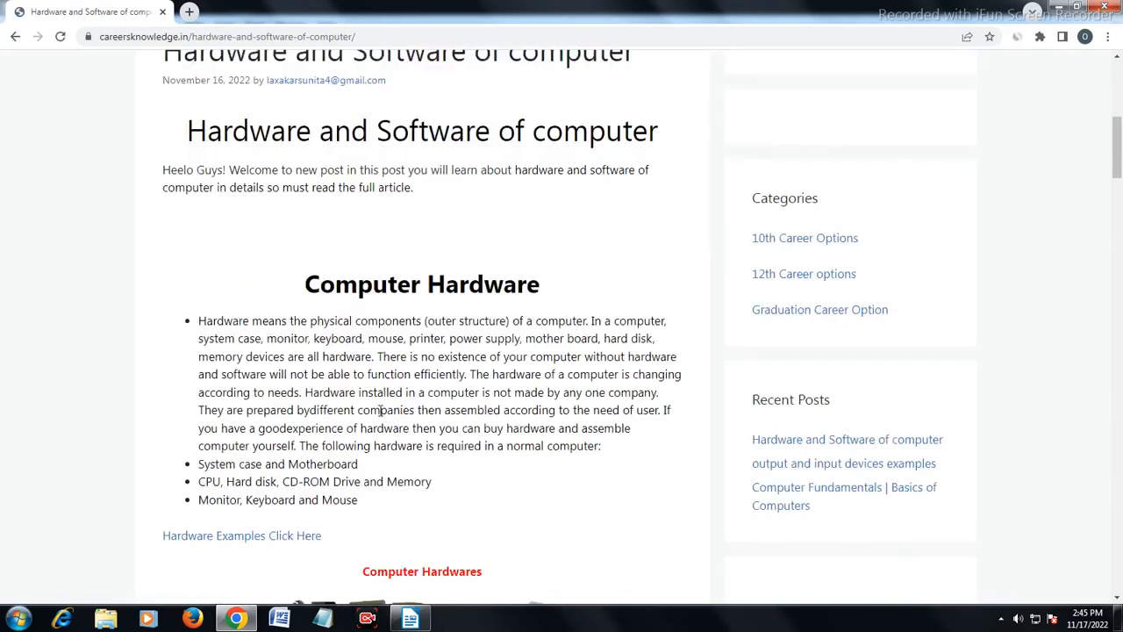
scroll(380, 410, "down", 4)
scroll(380, 410, "down", 13)
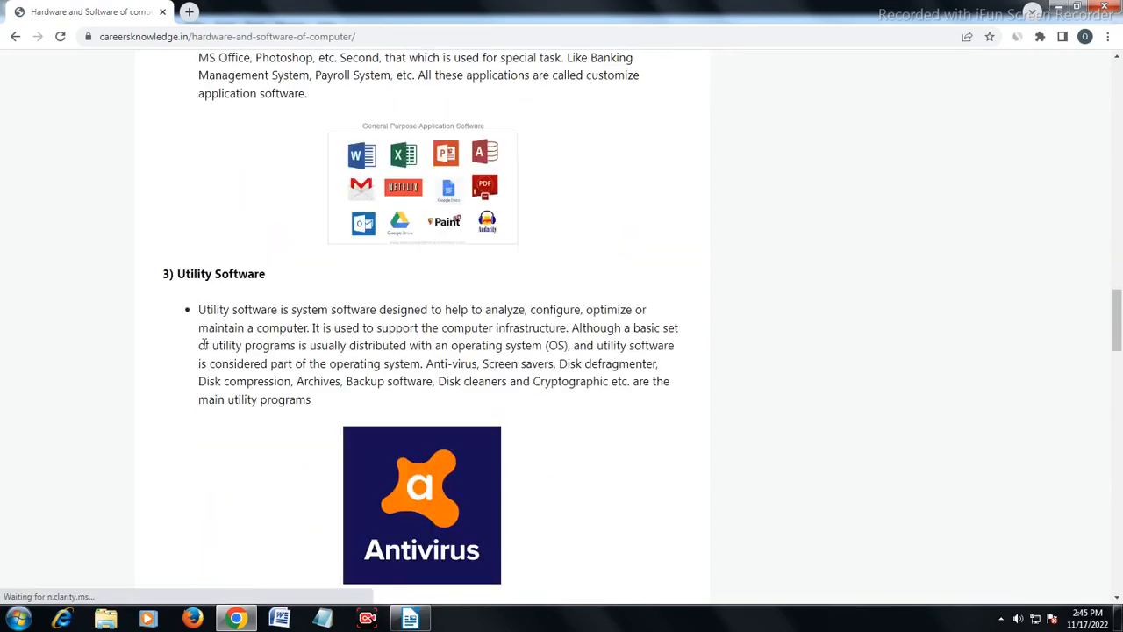
Go back to the O Level post list, then switch to the l-15.odt document in LibreOffice Writer
left_click(14, 38)
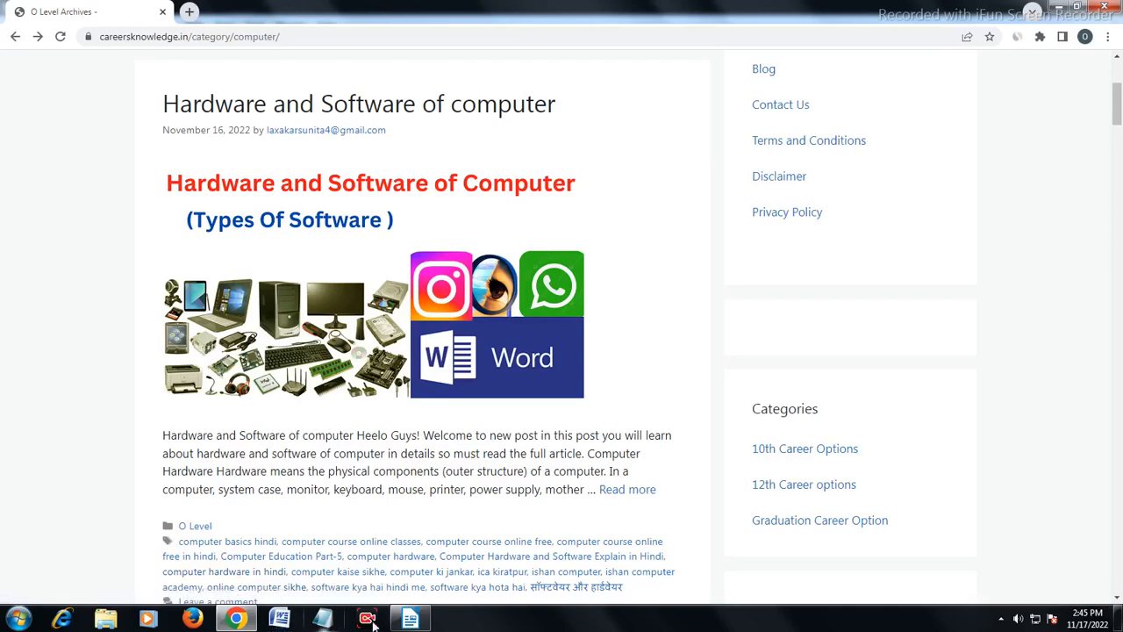
left_click(410, 618)
left_click(439, 459)
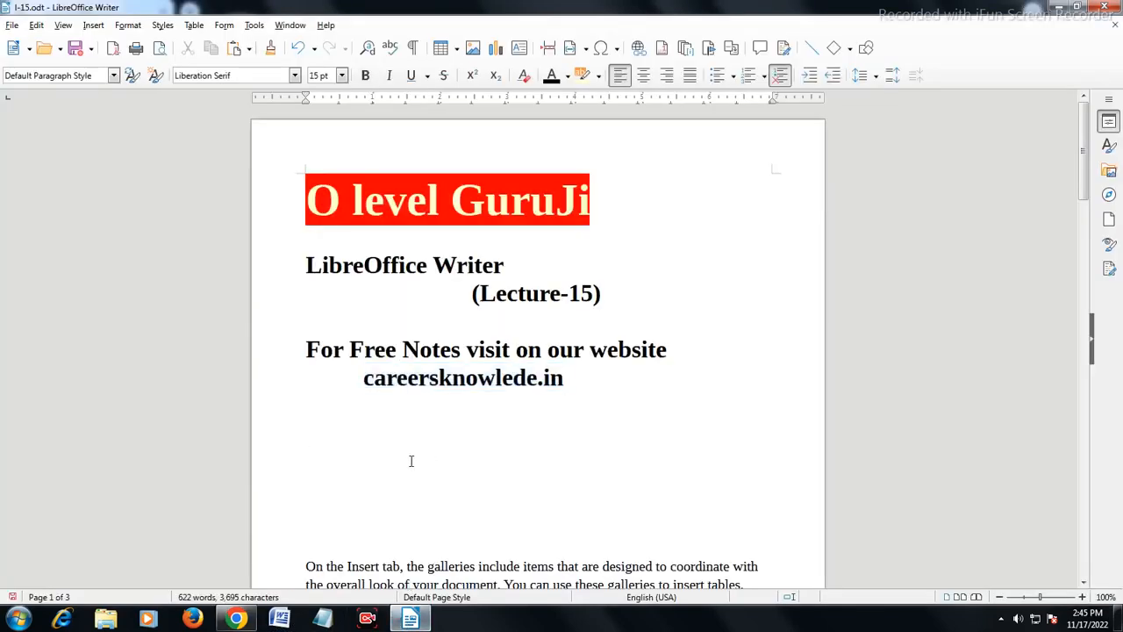
left_click_drag(474, 289, 602, 283)
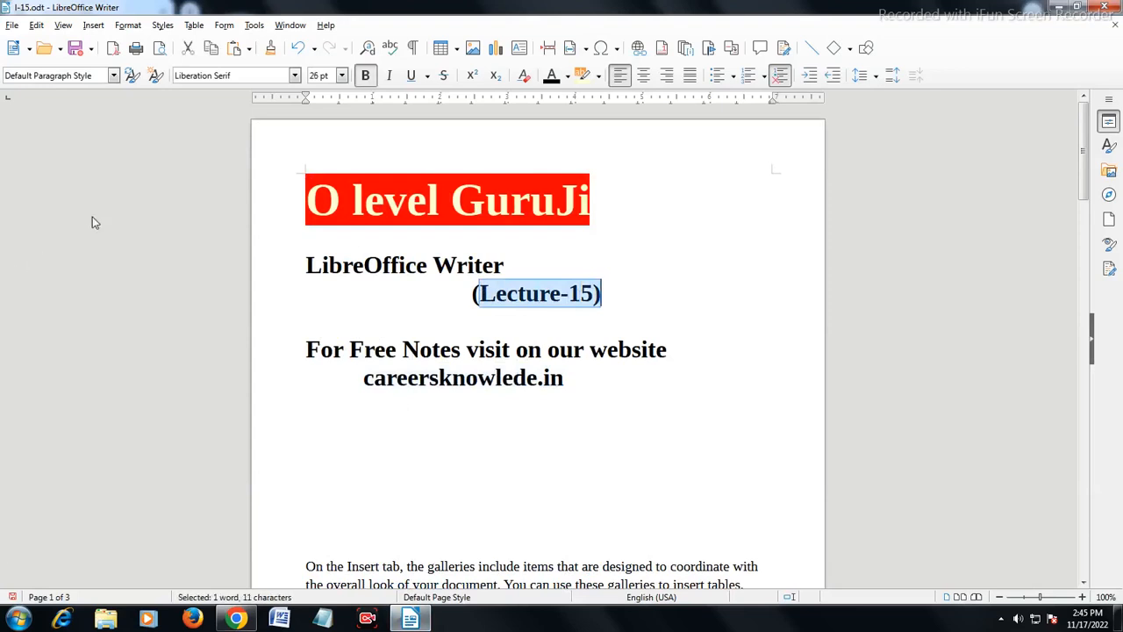
left_click(296, 80)
left_click(535, 382)
Format the paragraph beginning "On the Insert tab" with a 16 pt font size and a red font color
scroll(438, 446, "down", 1)
scroll(438, 446, "down", 6)
scroll(383, 427, "up", 2)
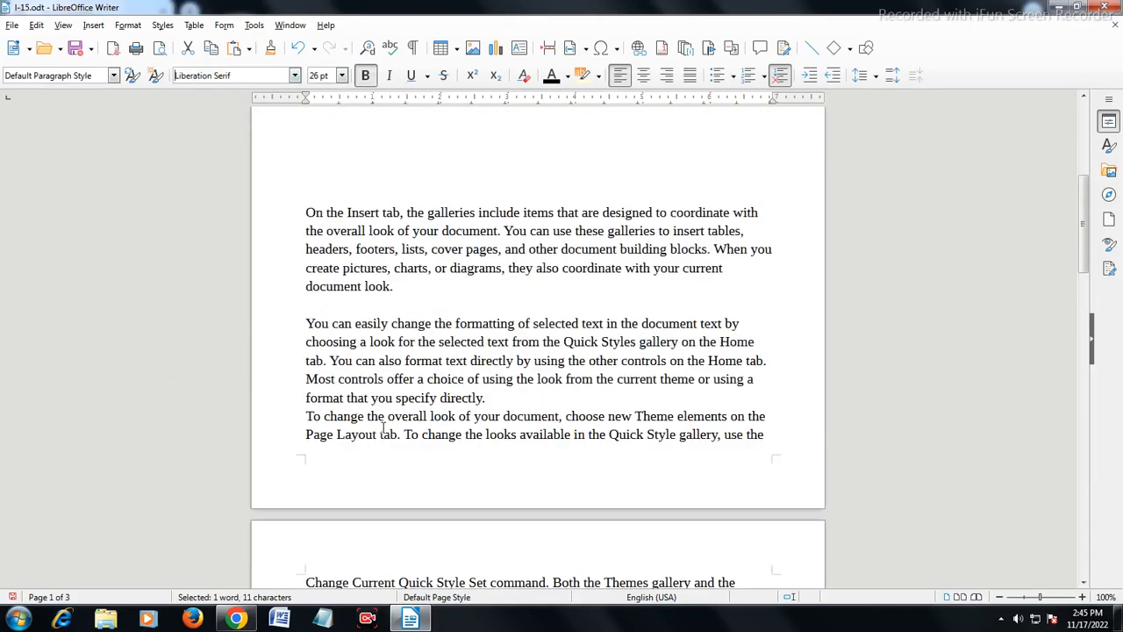
left_click_drag(300, 216, 391, 284)
left_click(341, 76)
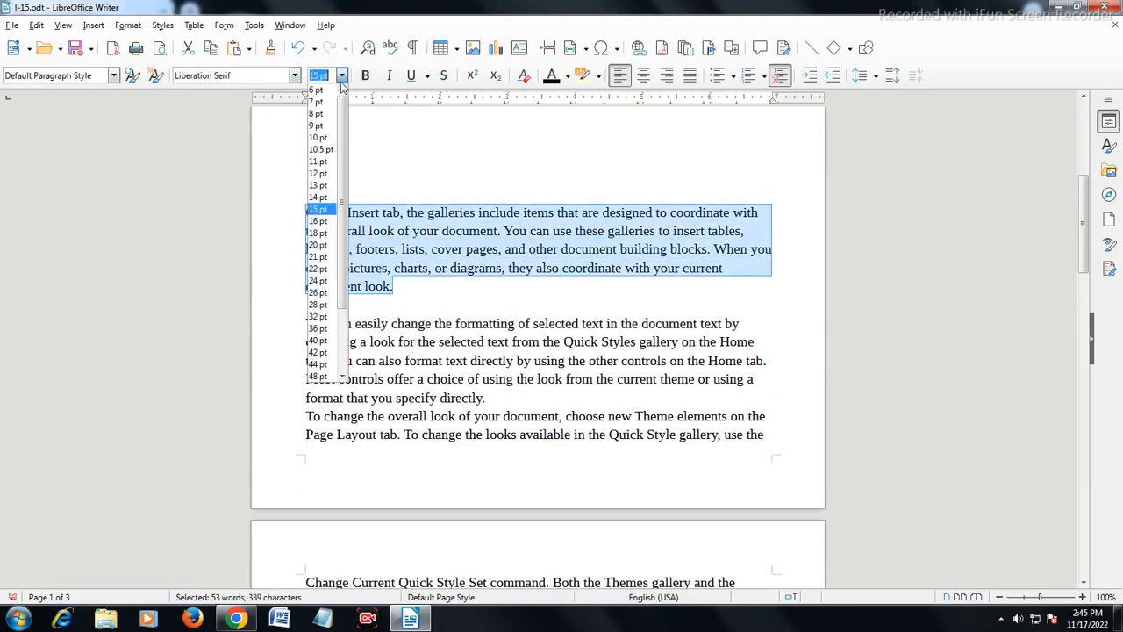
left_click(321, 216)
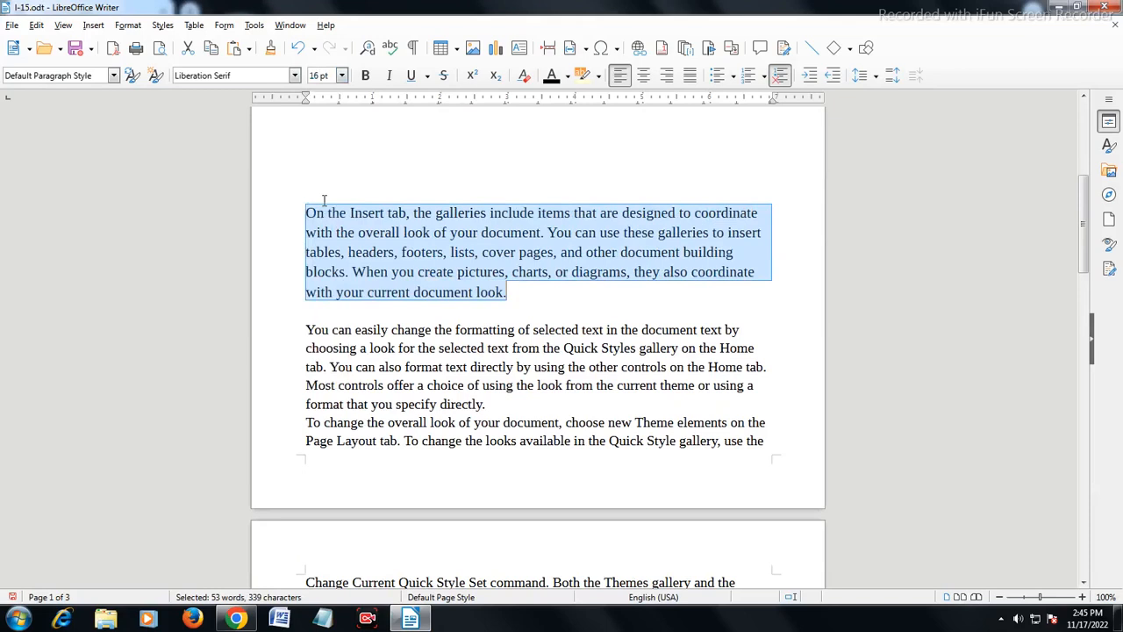
left_click(568, 76)
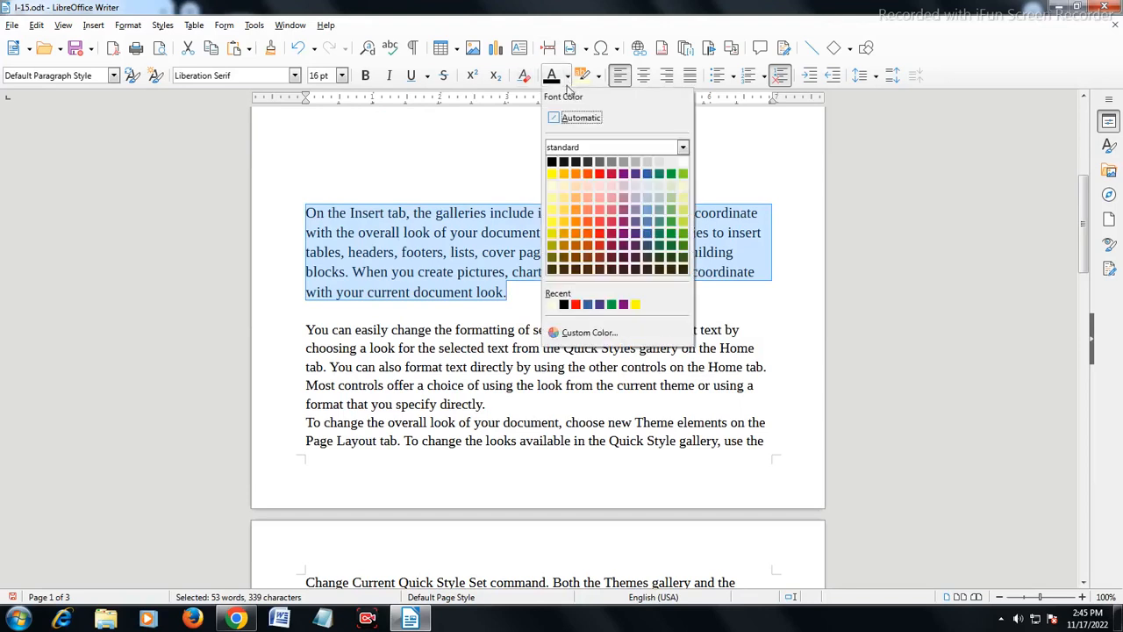
left_click(608, 174)
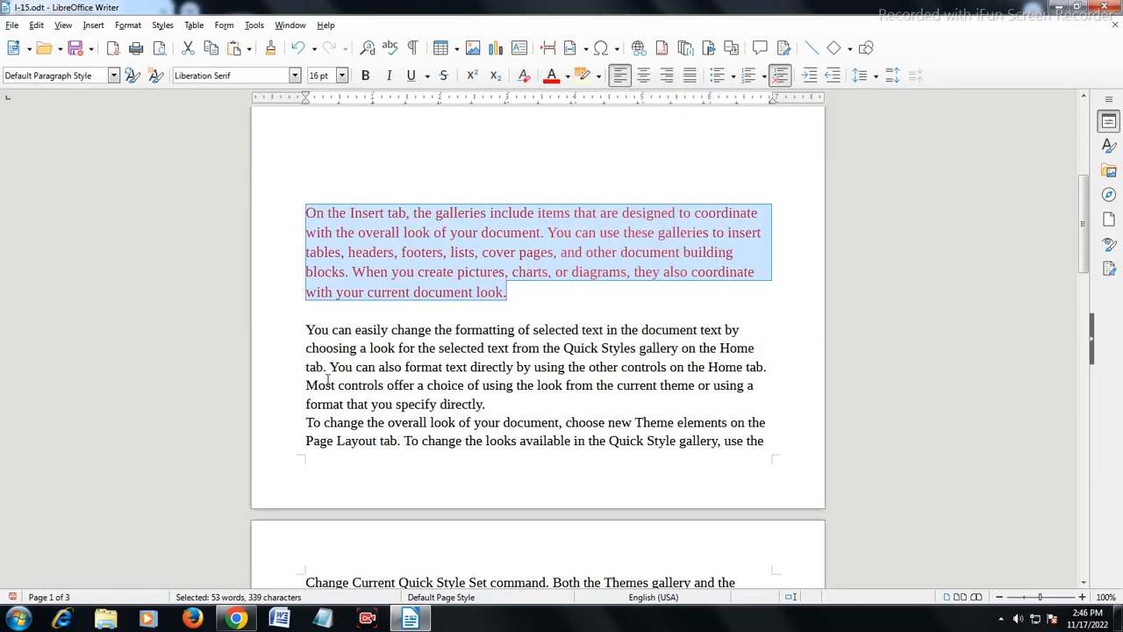
Add the line "Fruits Name" below the last paragraph on page 3
scroll(298, 281, "down", 3)
scroll(298, 333, "up", 9)
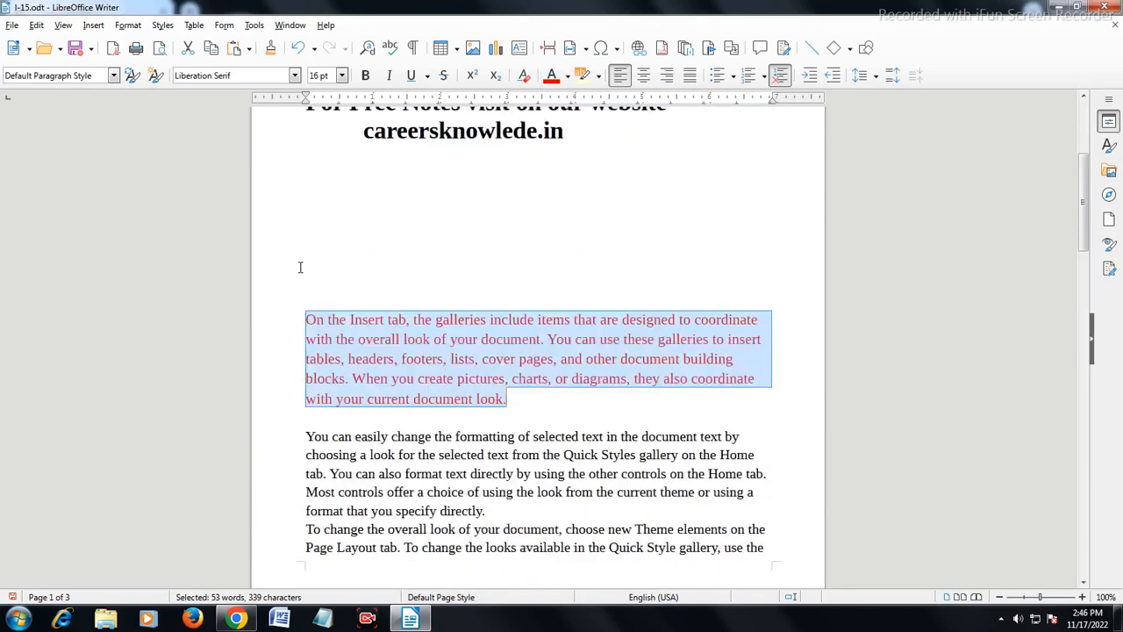
scroll(291, 301, "down", 6)
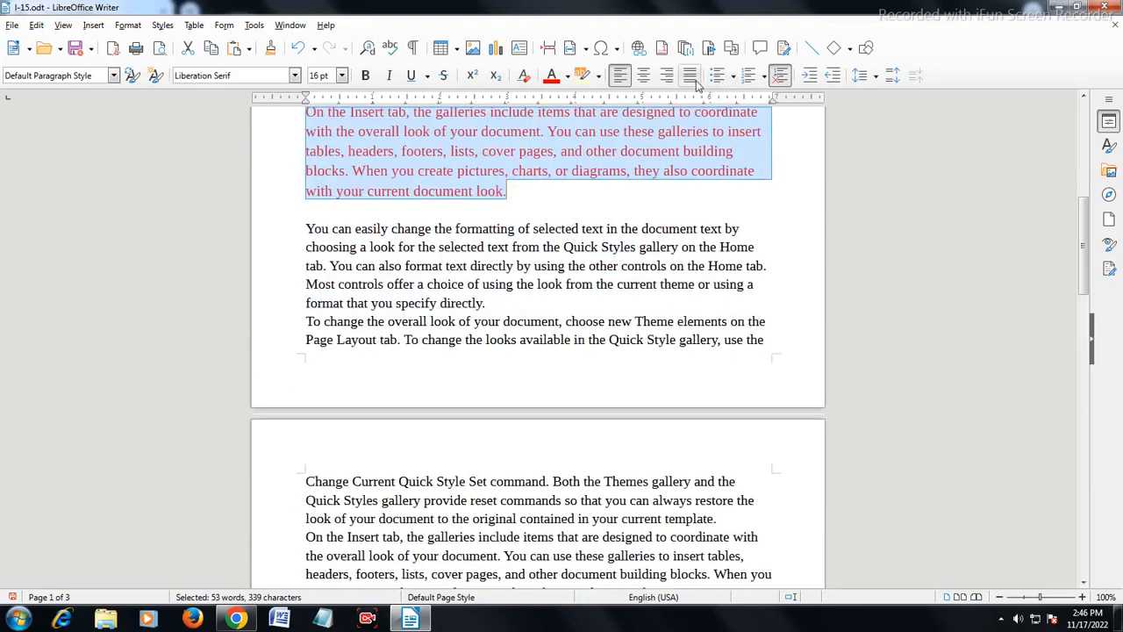
scroll(609, 246, "down", 10)
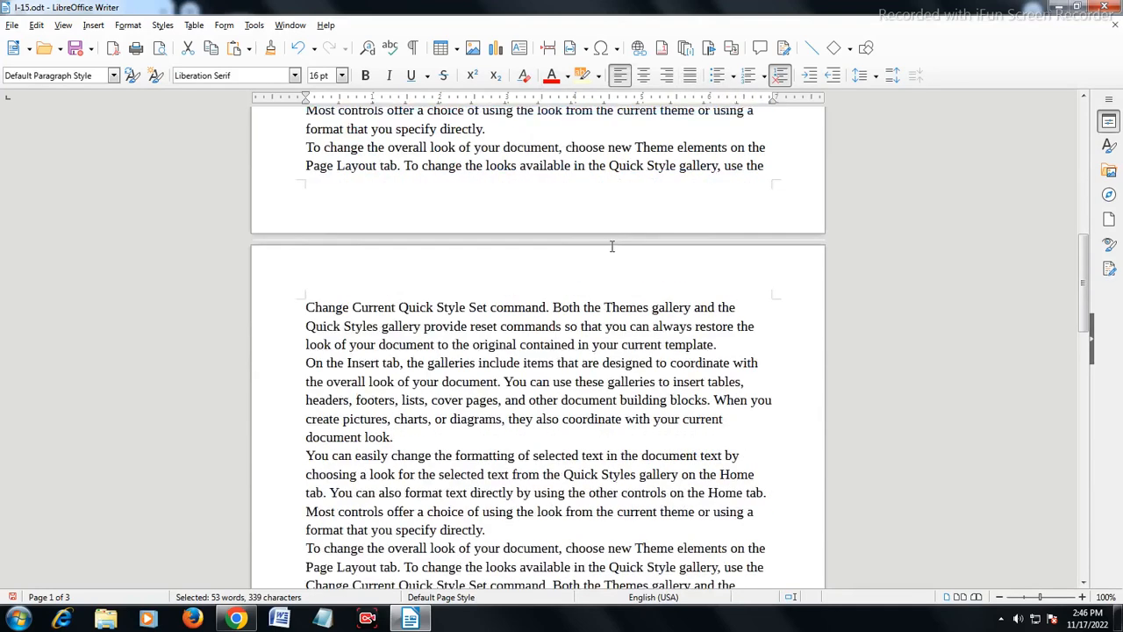
scroll(424, 316, "down", 3)
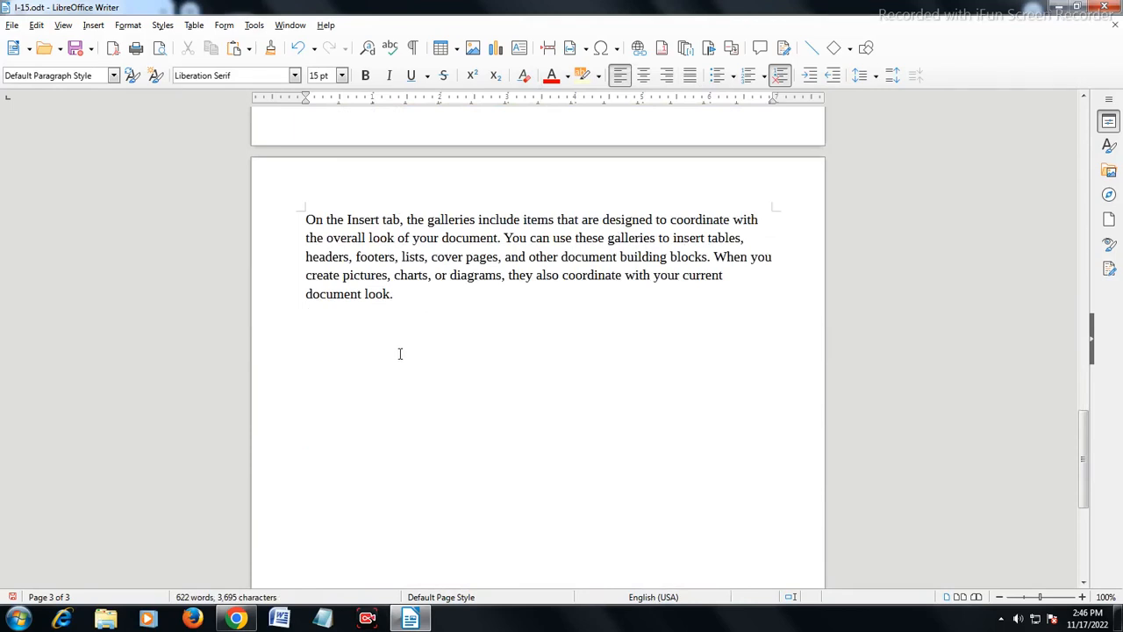
type("List")
key("BackSpace")
key("BackSpace")
type("Fruits Name")
Format the "Fruits Name" line as a 26 pt, bold, underlined heading, and place the cursor on the line below it
left_click_drag(409, 337, 295, 334)
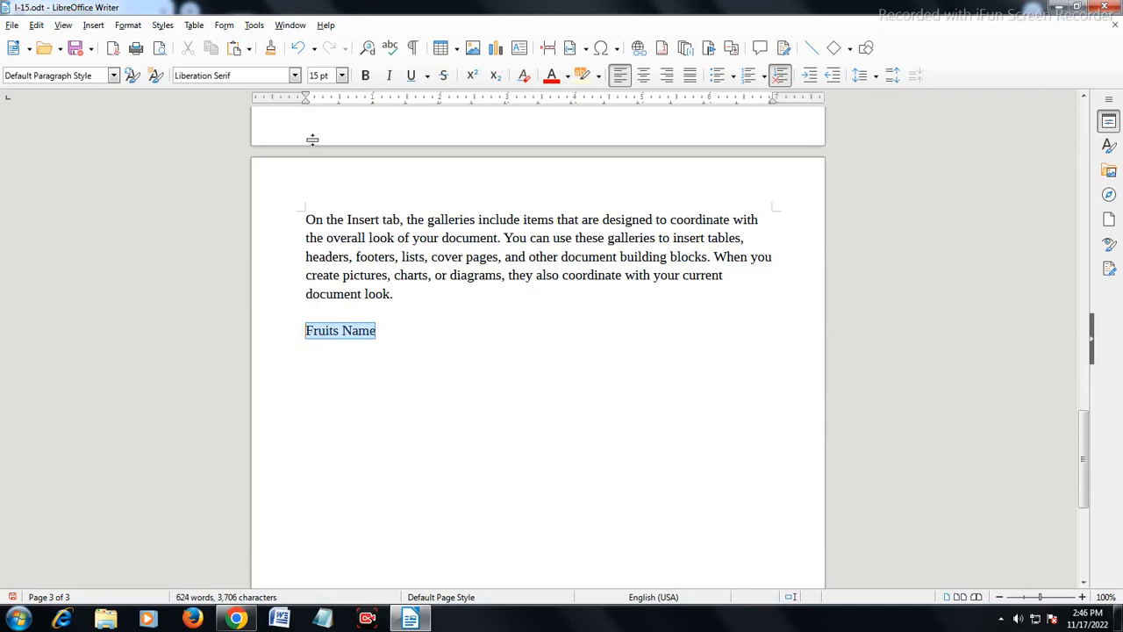
left_click(342, 76)
left_click(317, 292)
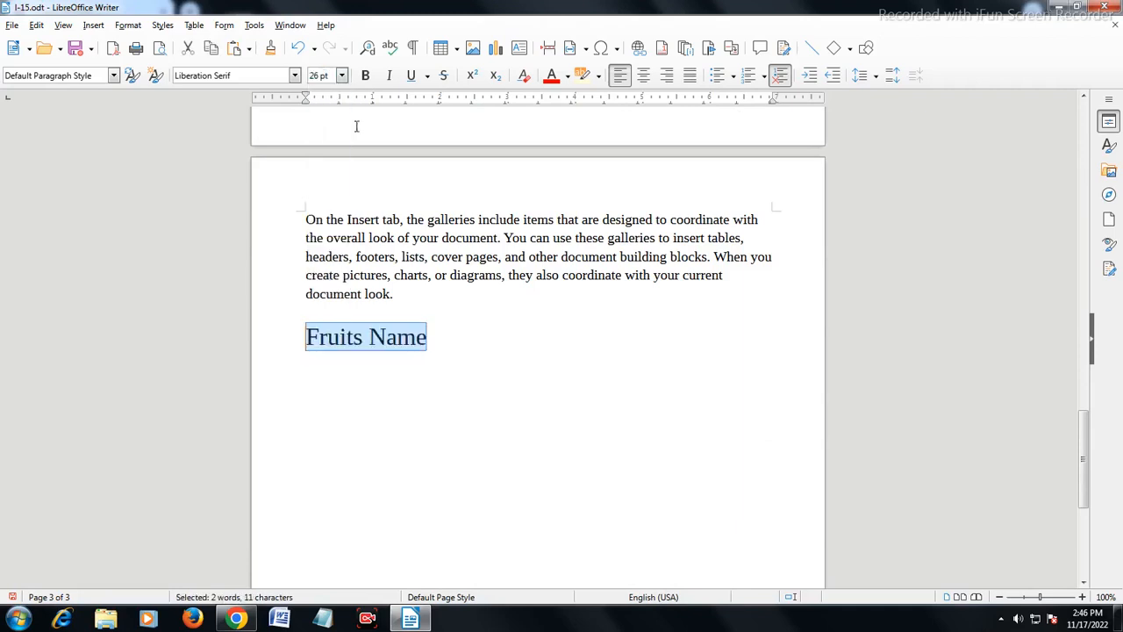
left_click(365, 76)
left_click(411, 75)
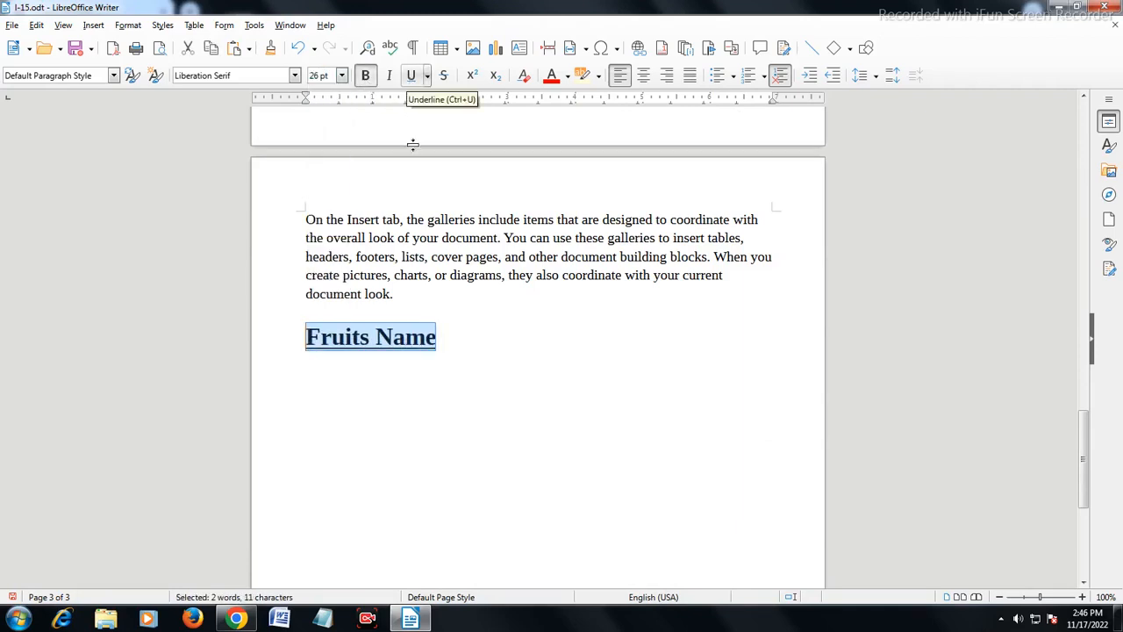
left_click(464, 356)
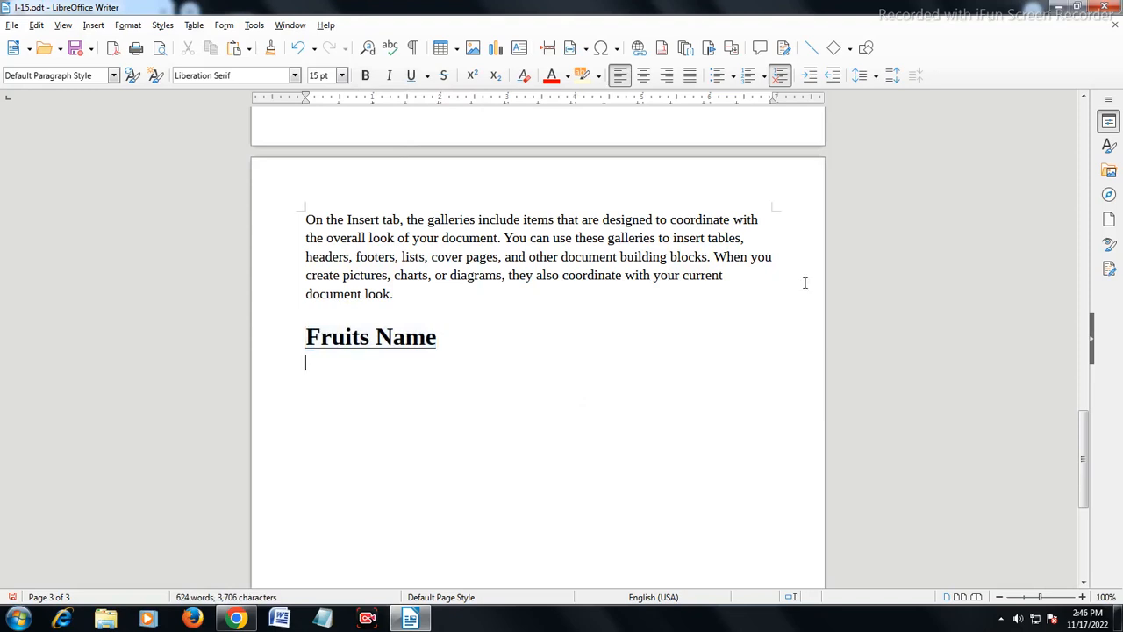
Start a bulleted list under the "Fruits Name" heading with the items apple, mango, orange, papaya, dfdsfdsf and gf
left_click(720, 78)
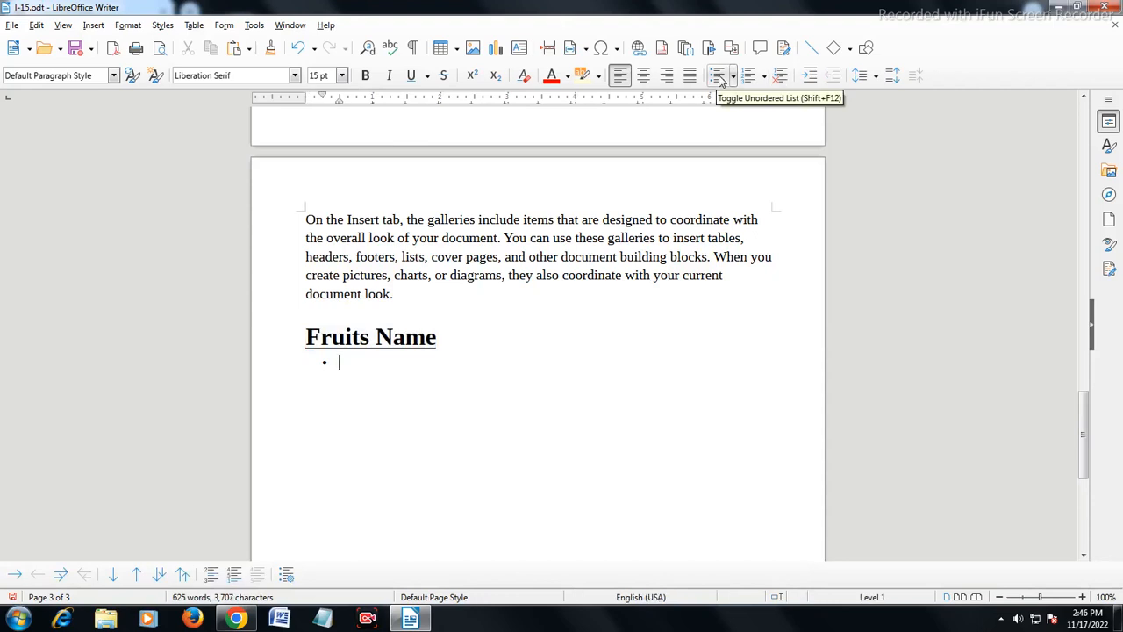
type("apple")
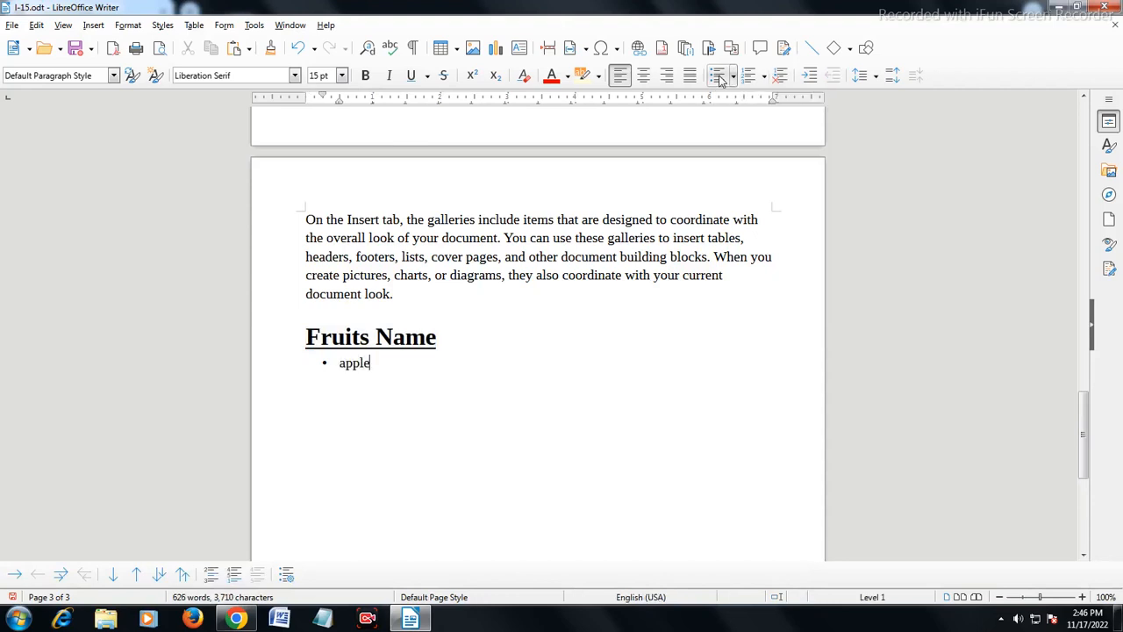
key("Return")
type("mango oran")
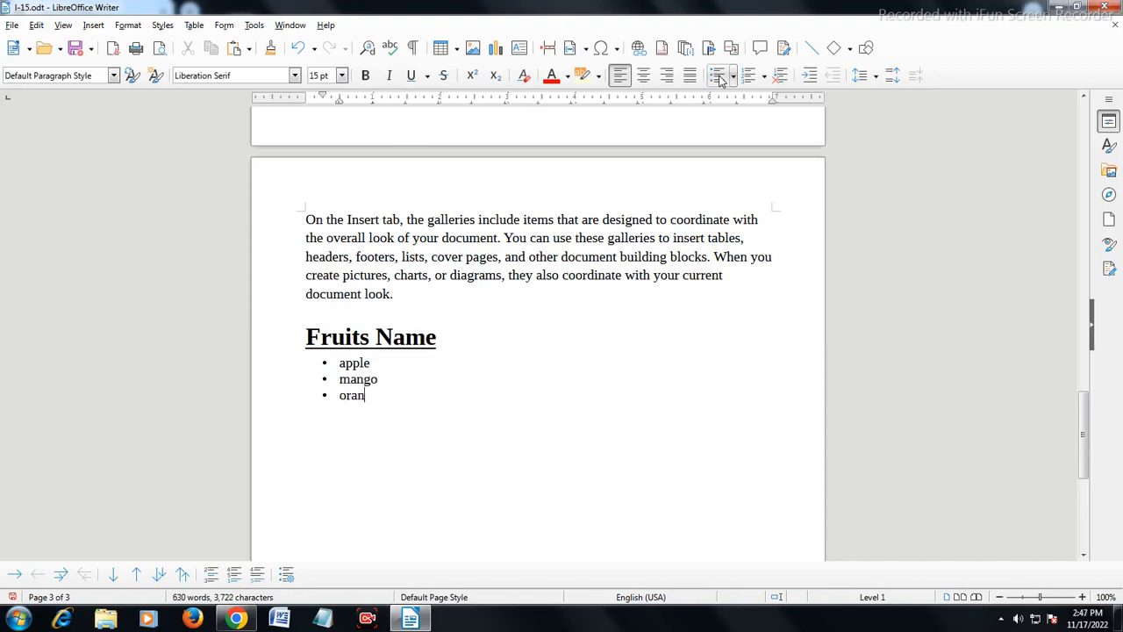
type("ge papaya dfdsfdsf")
key("Return")
type("gf")
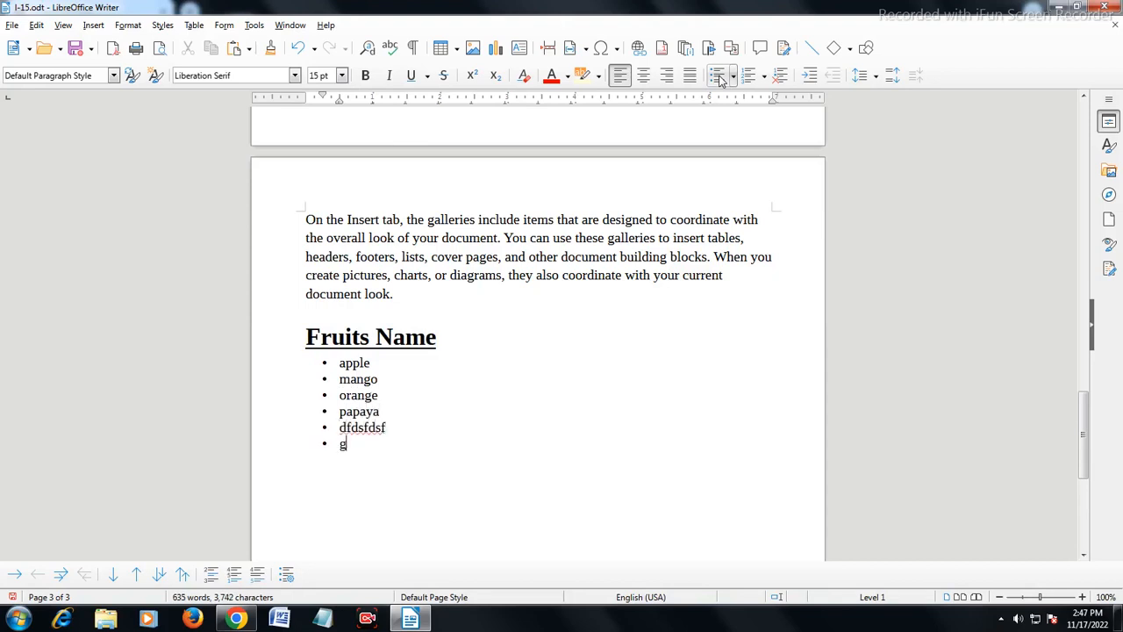
Add the placeholder items fghfh, fghfg and hfgh to the end of the bulleted list
key("Return")
type("fghfh")
key("Return")
type("fghfg")
key("Return")
type("hfgh")
key("Return")
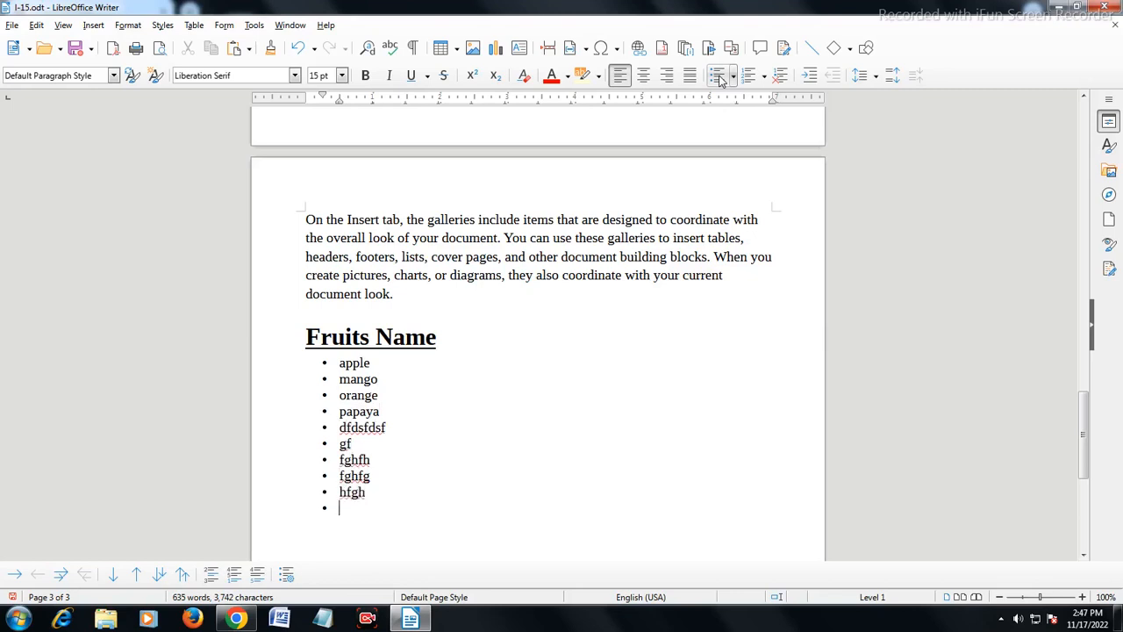
Turn off the bullet on a trial line reading "fghfghgfhg" and delete that line
type("fghfghgfhg")
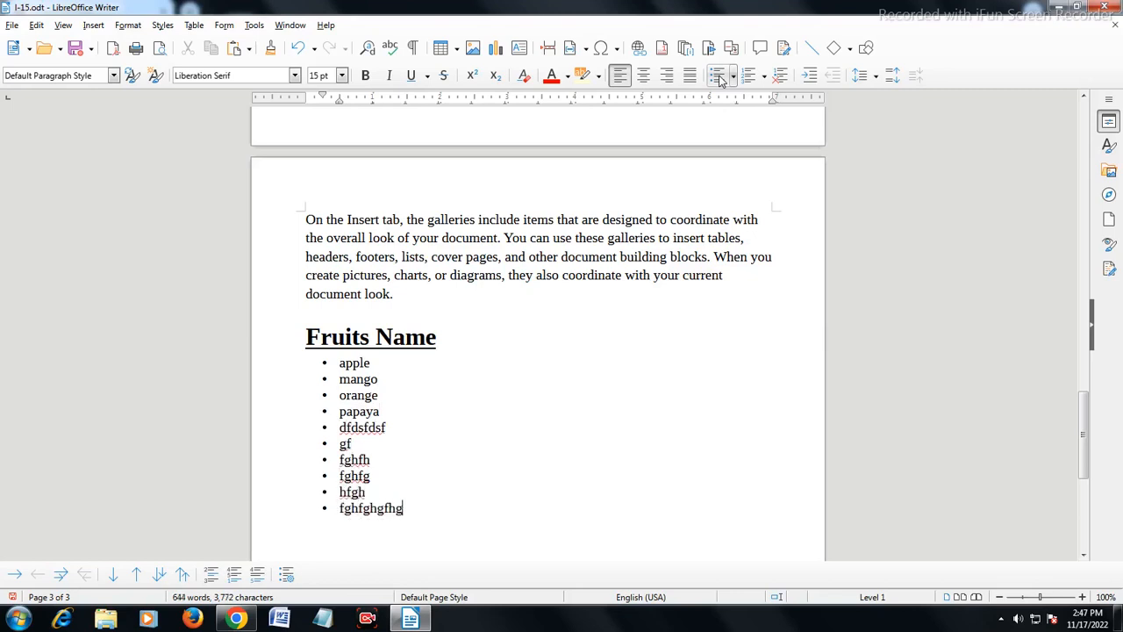
left_click(716, 80)
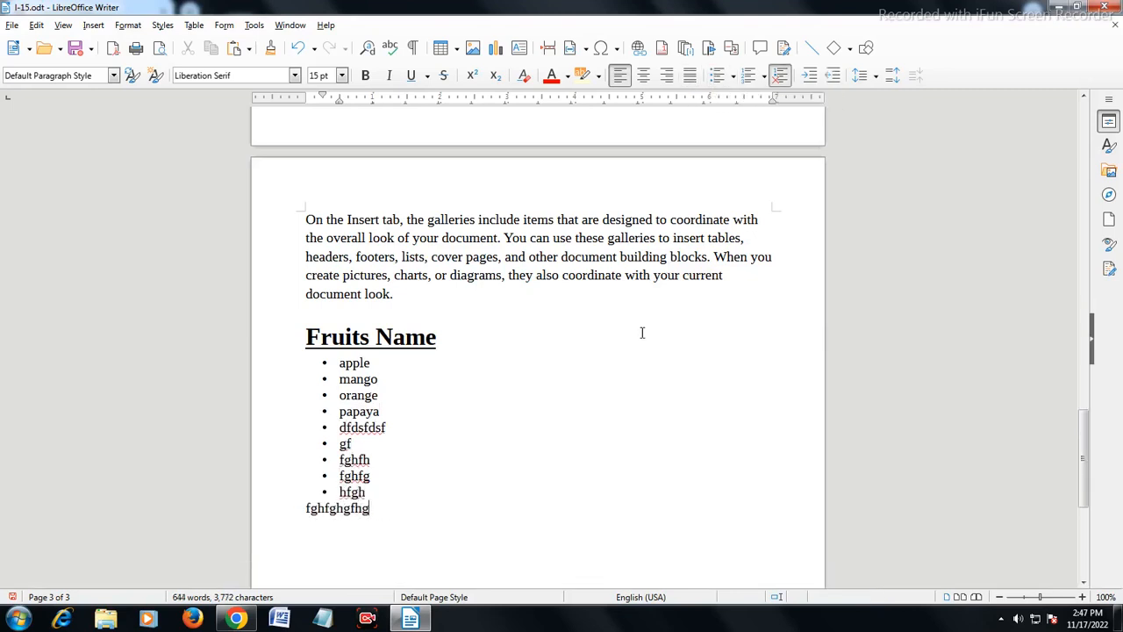
key("BackSpace")
key("BackSpace")
key("BackSpace")
key("BackSpace")
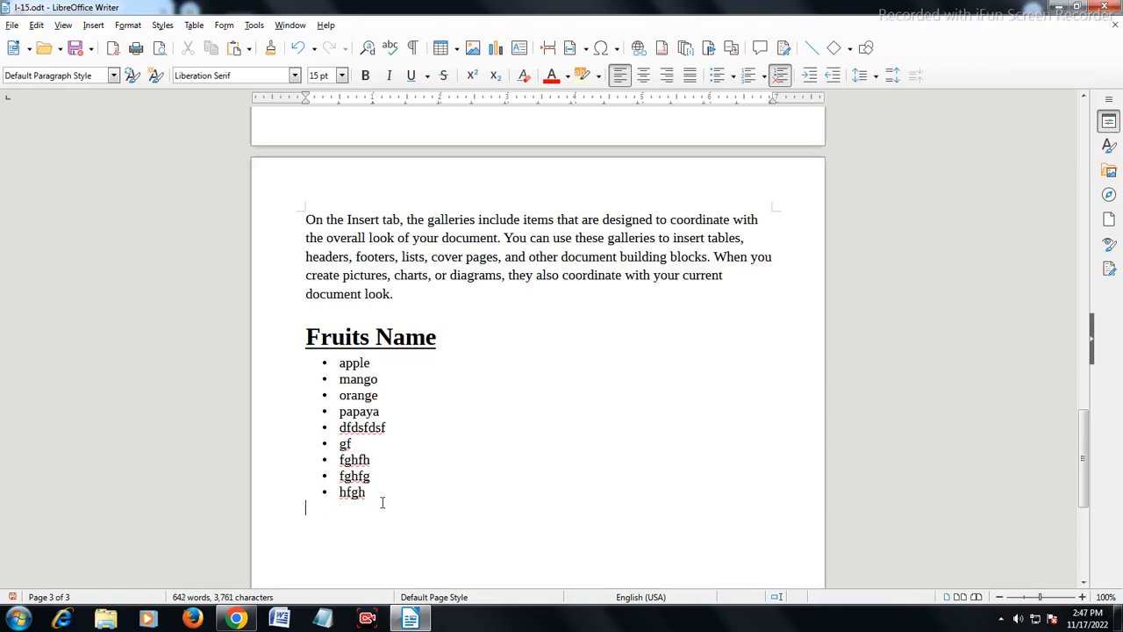
key("BackSpace")
Continue the bulleted list with the items fdsfgdgfdg, dfgdf, gdfg, dfgf, dgdfg, fghfgh, fghf and ghfghfghgfh, and end the list
key("Return")
type("fdsfgdgfdg")
key("Return")
type("dfgdf")
key("Return")
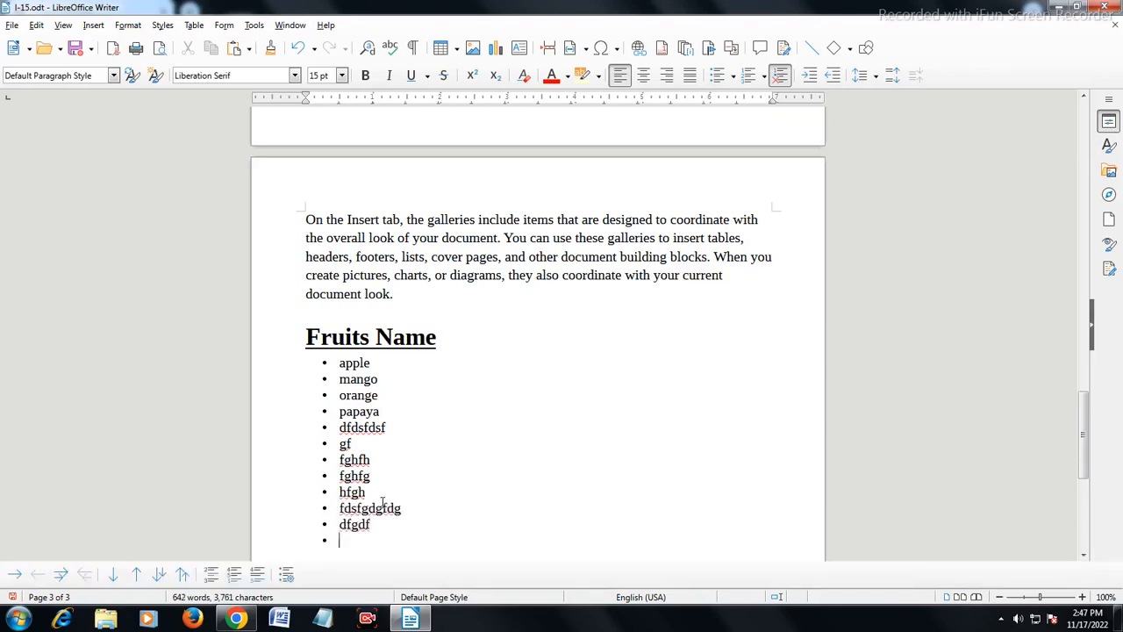
type("gdfg")
key("Return")
type("dfgf")
key("Return")
type("dgdfg")
key("Return")
type("fghfgh fg")
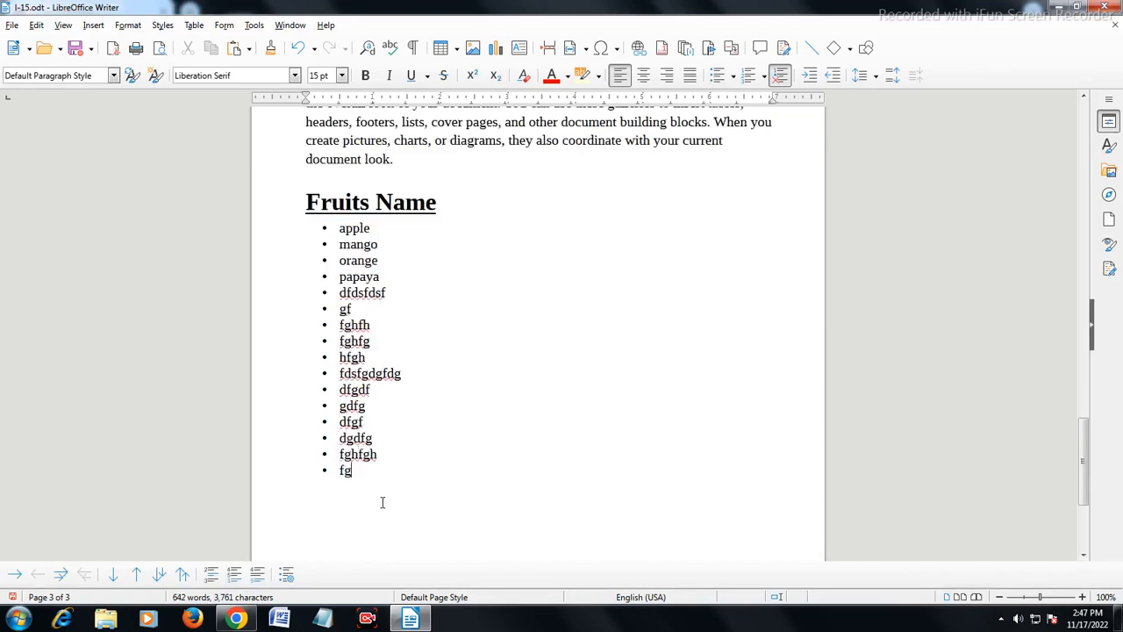
type("hf")
key("Return")
type("ghfghfghgfh")
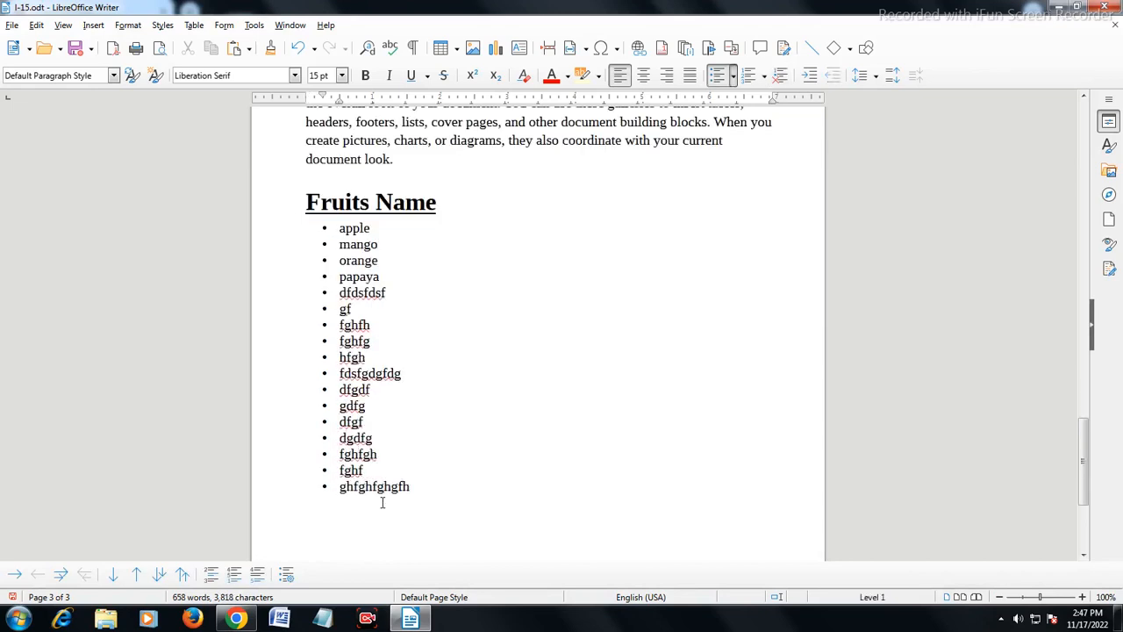
key("Return")
key("Return")
Try the diamond bullet style and the arrowhead bullet style on the fruits list
left_click(733, 76)
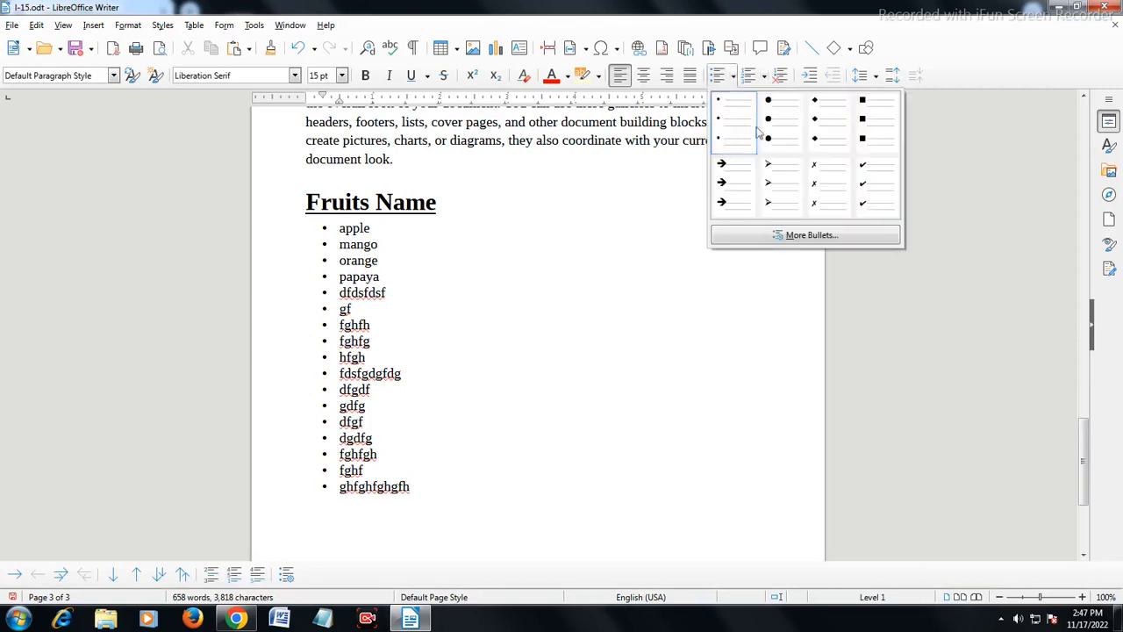
left_click(831, 131)
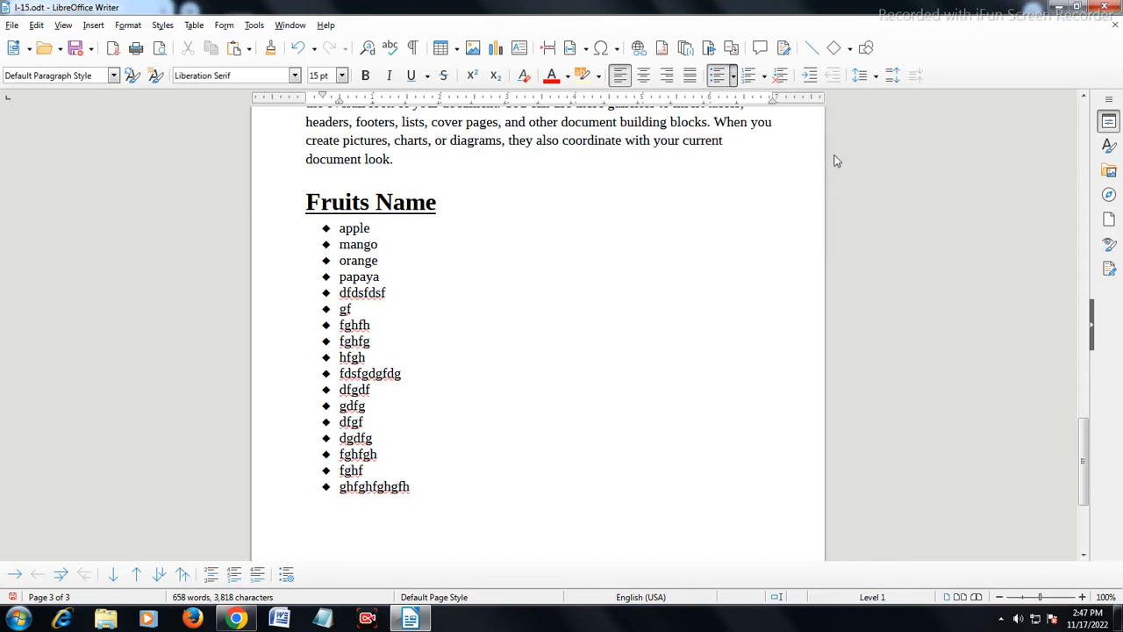
left_click(733, 76)
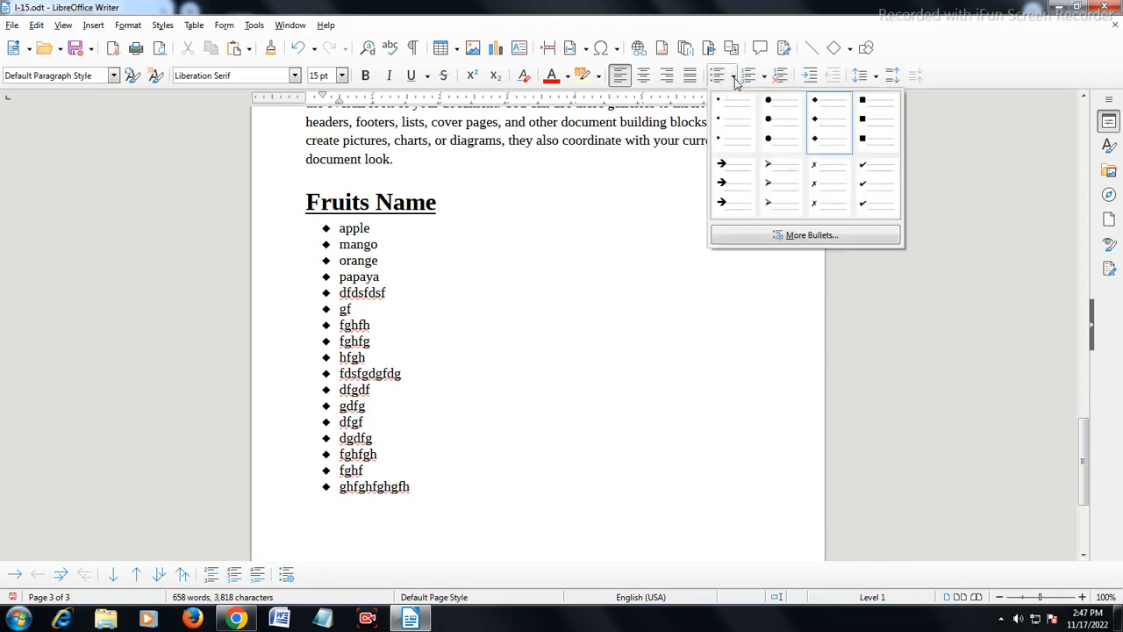
left_click(768, 183)
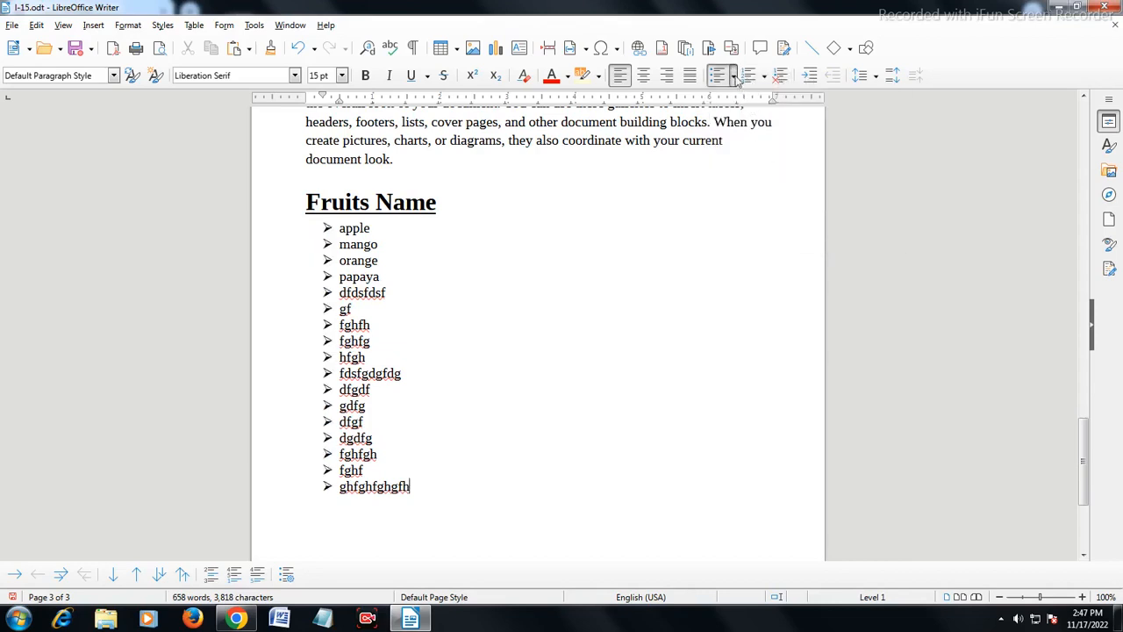
left_click(735, 78)
left_click(766, 182)
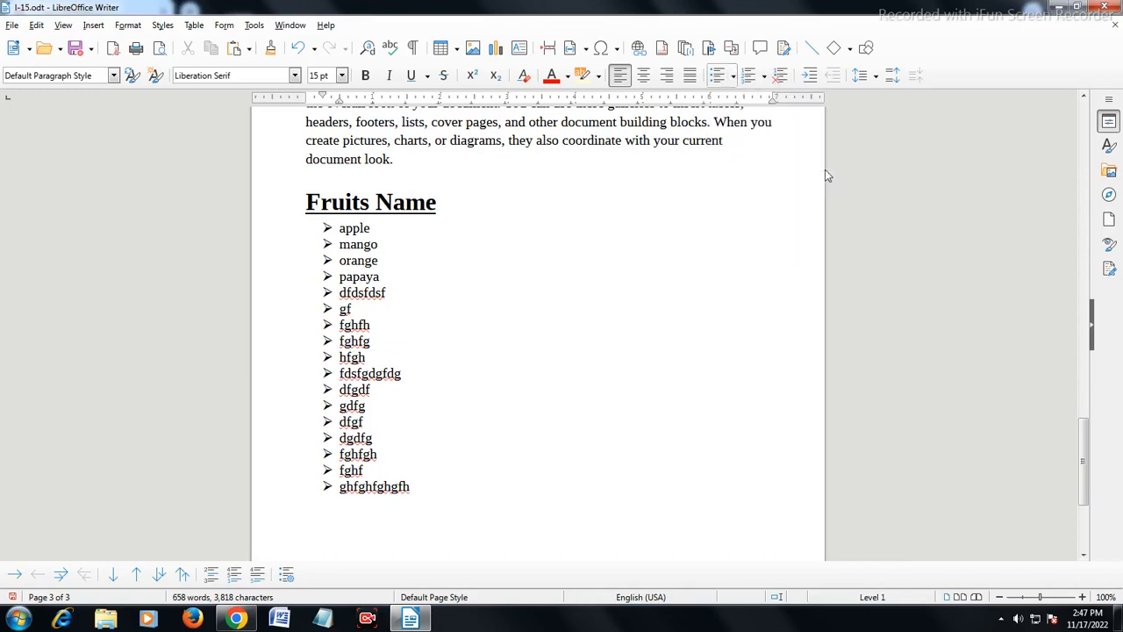
Change the bullets of the whole fruits list to check marks
left_click(734, 77)
left_click(868, 175)
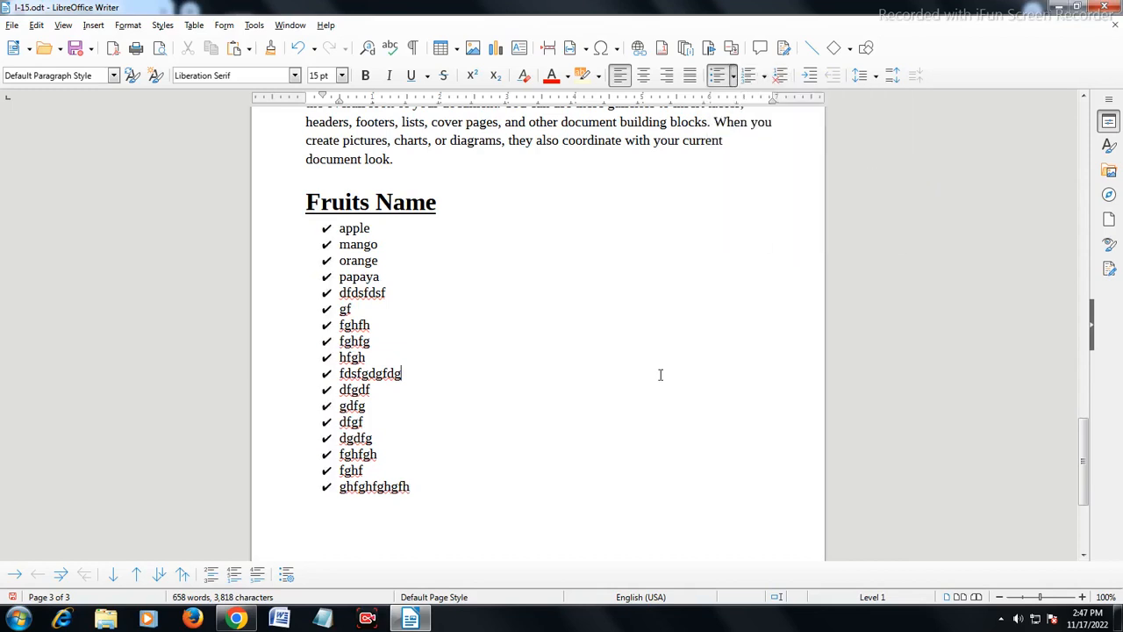
scroll(661, 374, "down", 3)
scroll(662, 375, "up", 4)
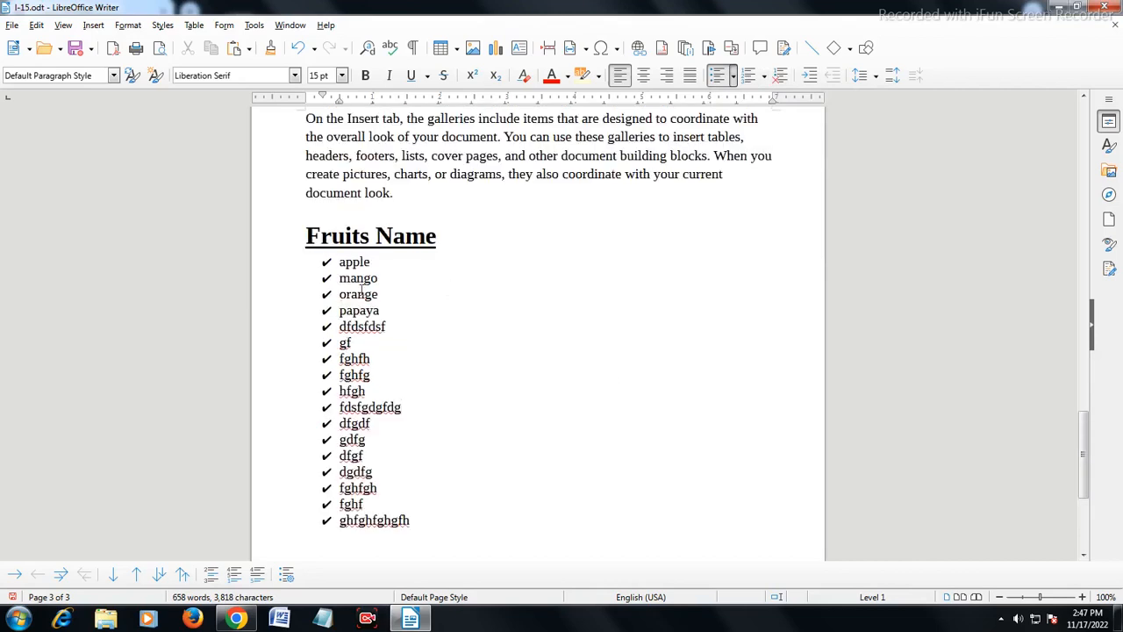
Add the items fdsgfhgfhfgjhjghjh and dfhfgjhgjkjhkjhkghkjhgjkgh to the check-mark list, and end the list
scroll(558, 367, "down", 3)
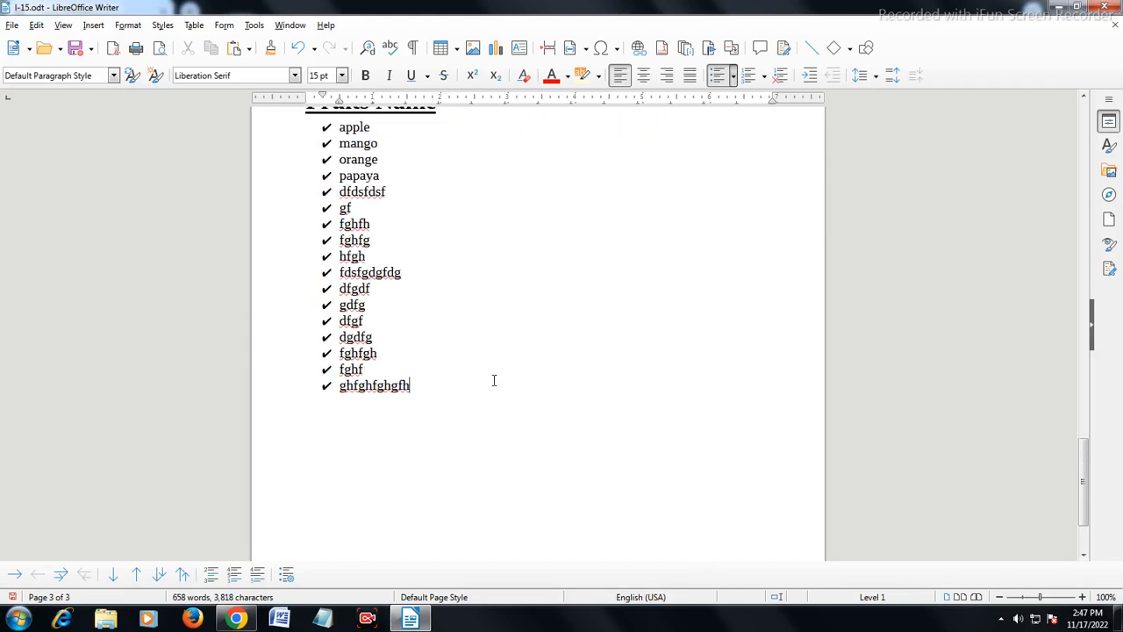
type("gfhgfhfgjhjghjh")
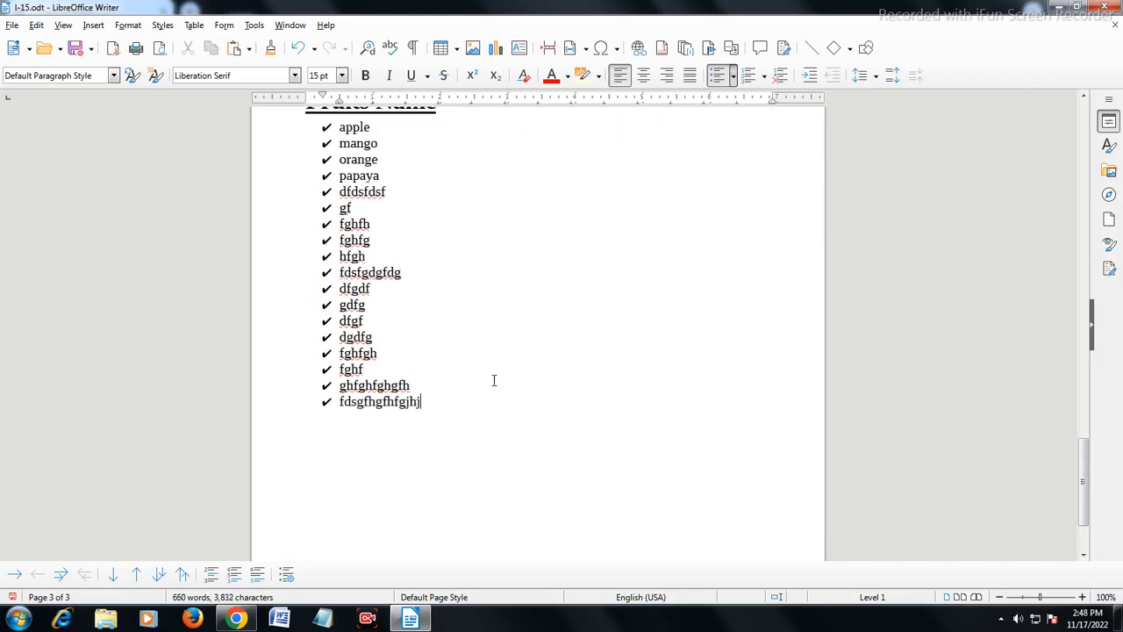
key("Return")
type("dfhfgjhgjkjhkjhkghkjhgjkgh")
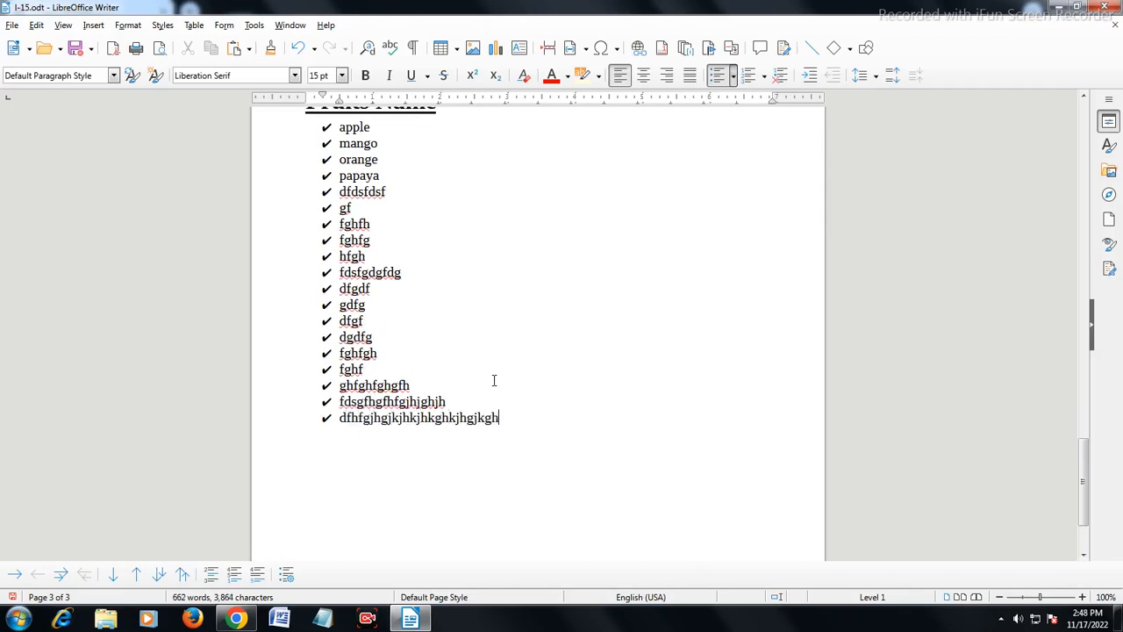
key("Return")
key("Return")
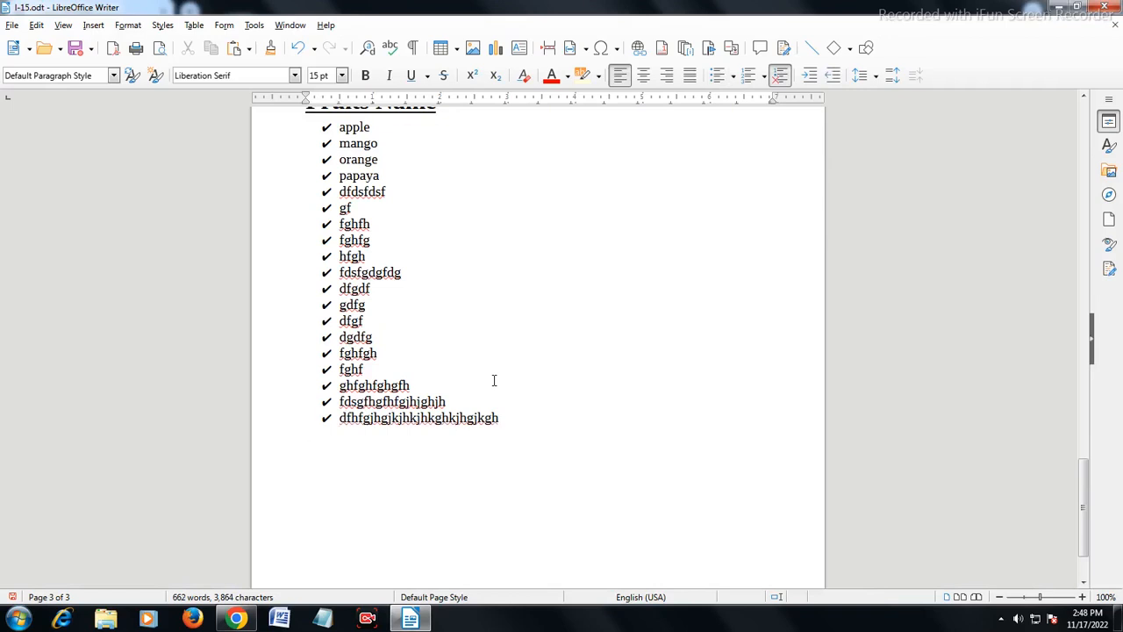
Create a diamond-bulleted list below the check-mark list with the items dfgtrfdghfd, ghfhgh, hfghgjhgjhgj and hgjhgjgjhk, and end it
left_click(732, 76)
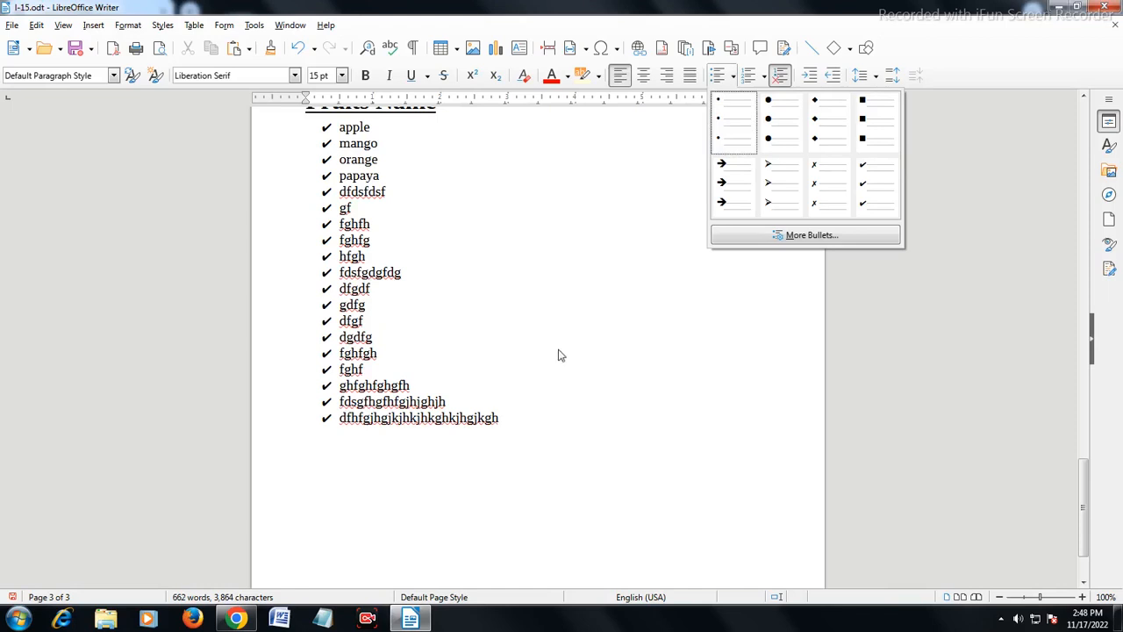
left_click(848, 125)
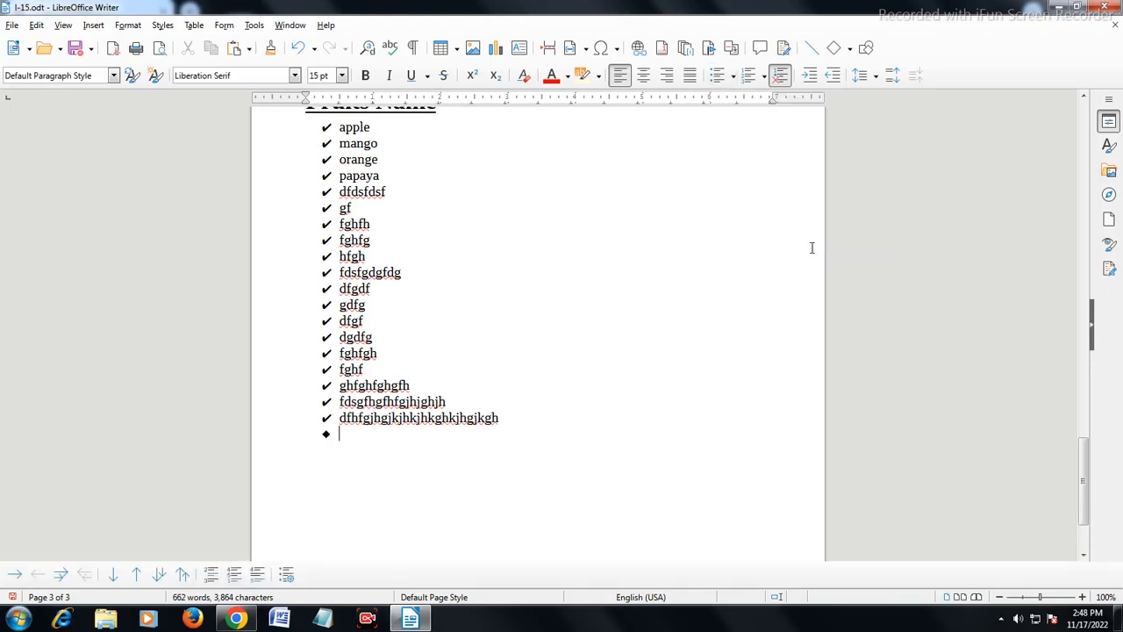
type("dfgtrfdghfd")
key("Return")
type("ghfhgh")
key("Return")
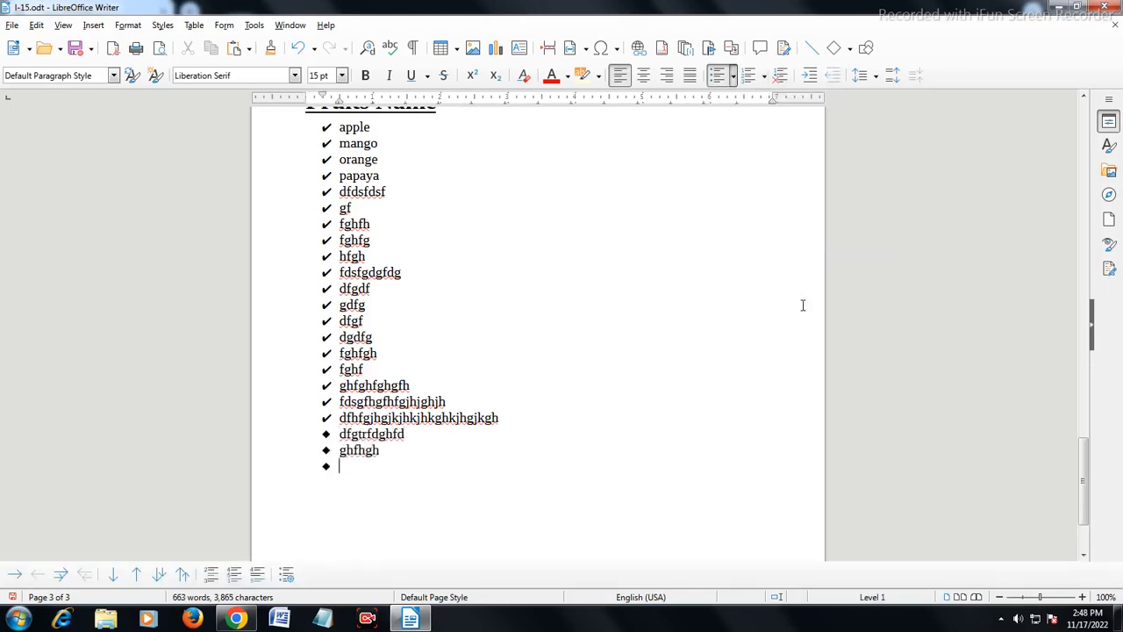
type("hfghgjhgjhgj")
key("Return")
type("hgjhg")
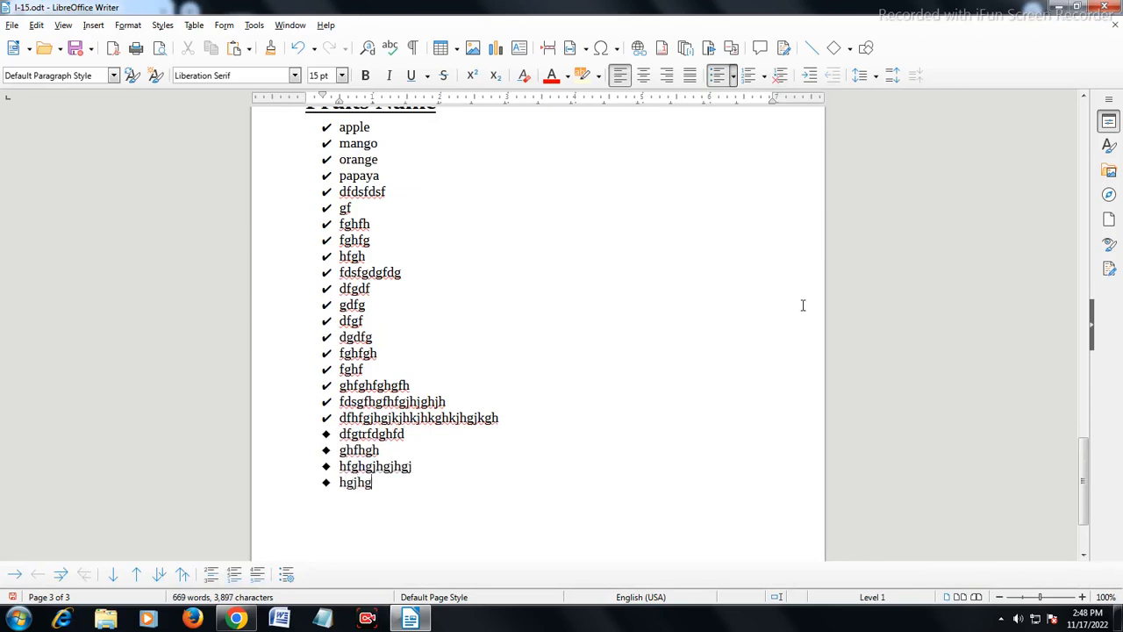
type("jgjhk")
key("Return")
key("Return")
scroll(638, 318, "down", 2)
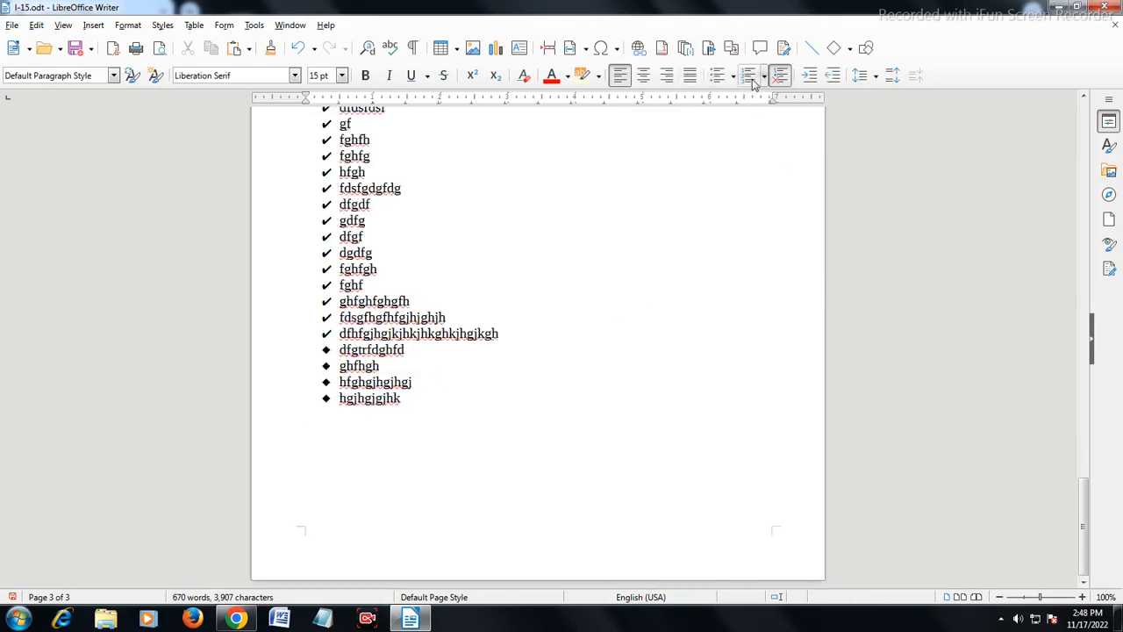
Add the heading Colour Name below the diamond list and format it bold, underlined, red and 24 pt
type("Colour Name")
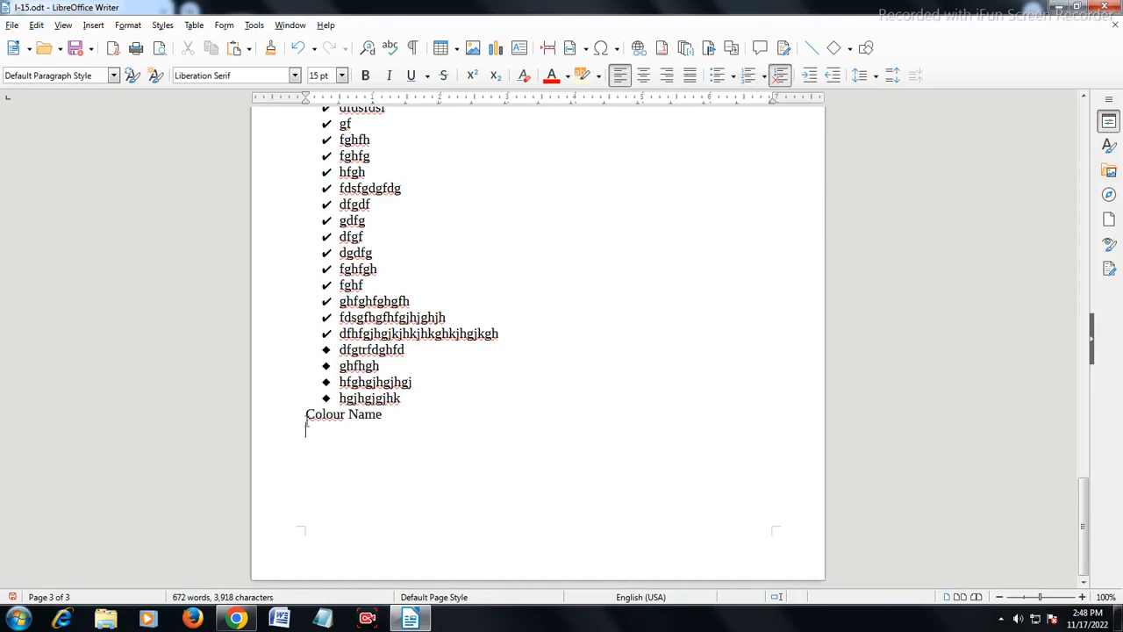
key("Return")
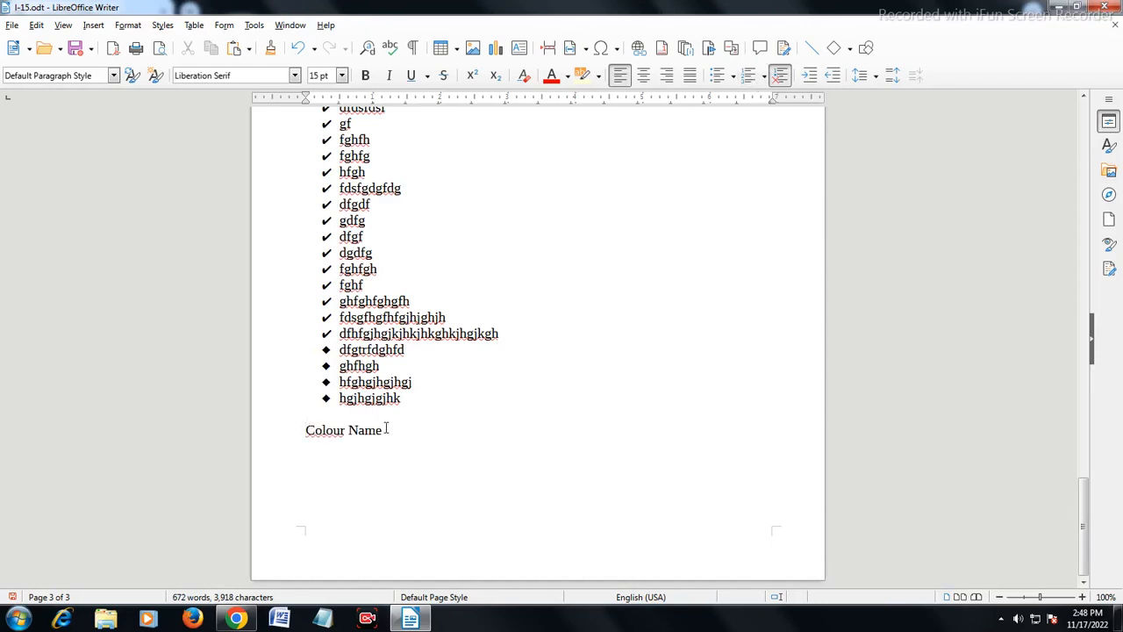
left_click_drag(386, 429, 255, 436)
left_click(364, 77)
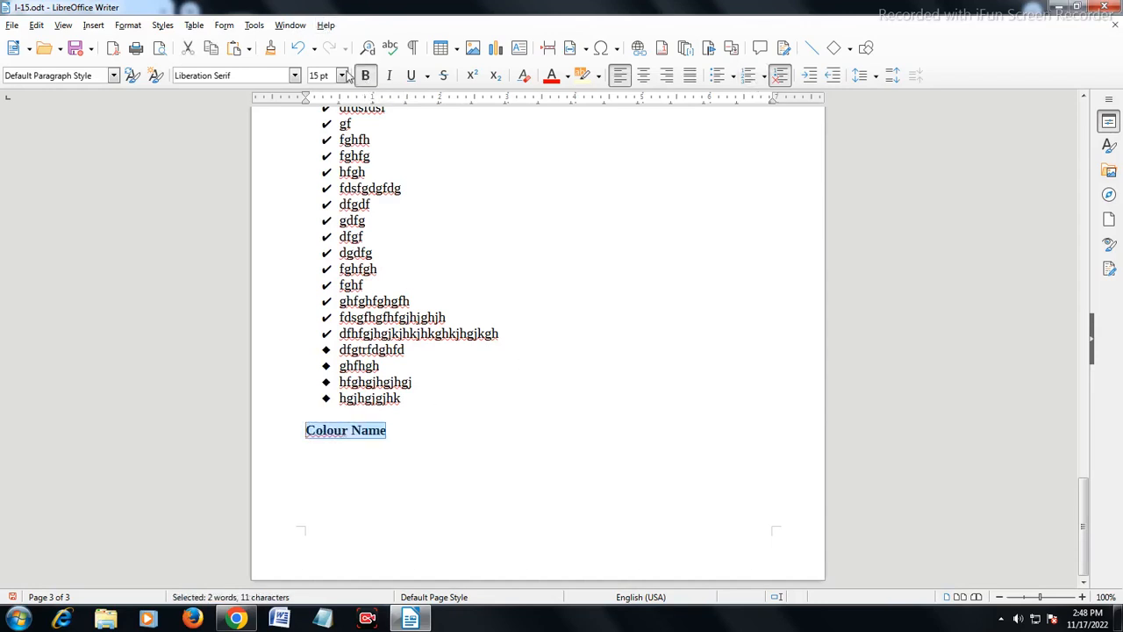
left_click(342, 75)
left_click(320, 279)
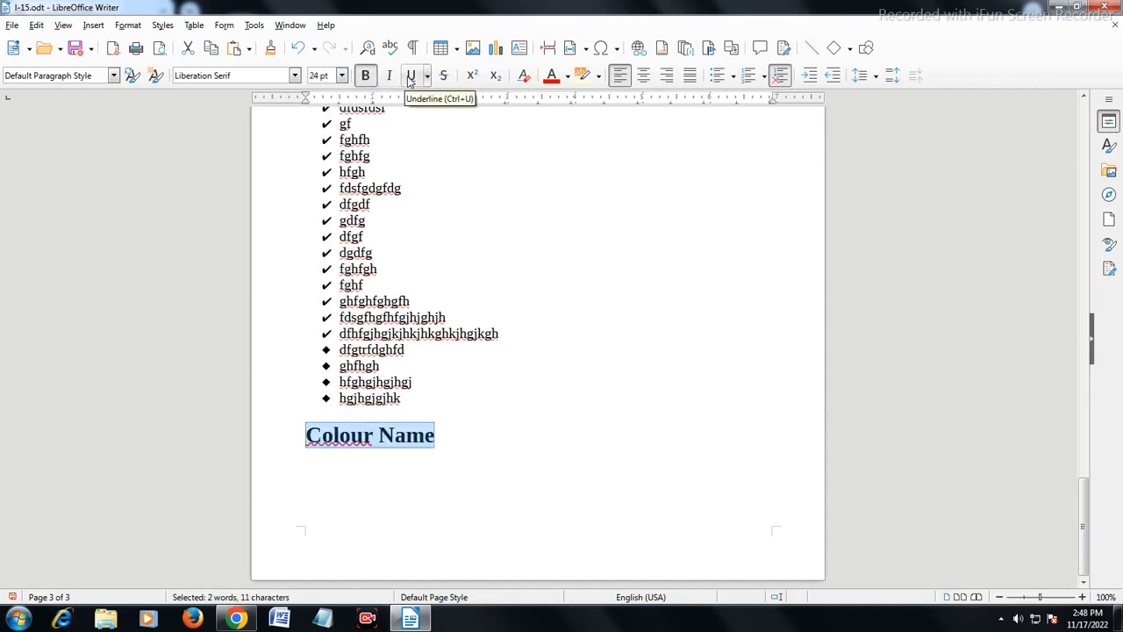
left_click(409, 76)
left_click(552, 76)
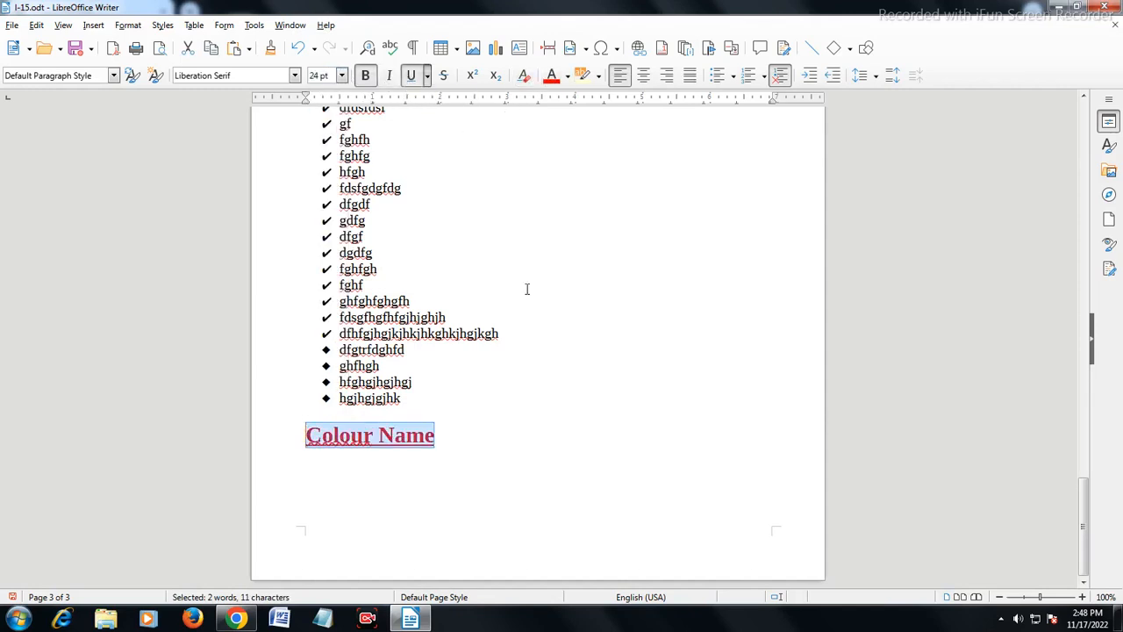
left_click(526, 321)
left_click(457, 436)
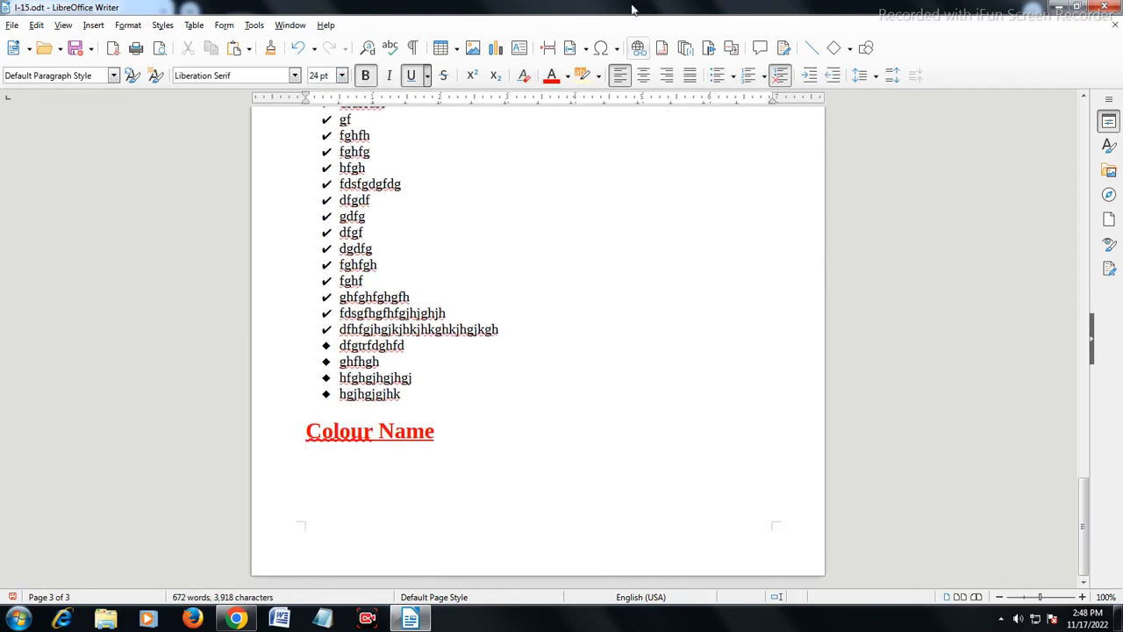
key("Return")
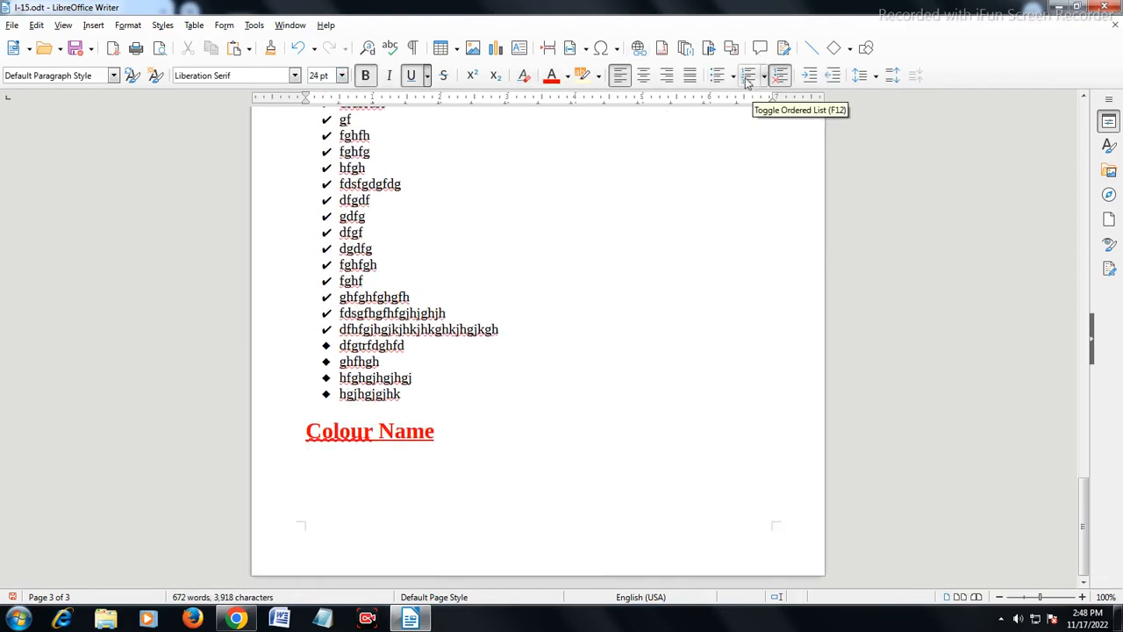
left_click(747, 77)
type("rf dfg")
key("Return")
type("ghfhfg")
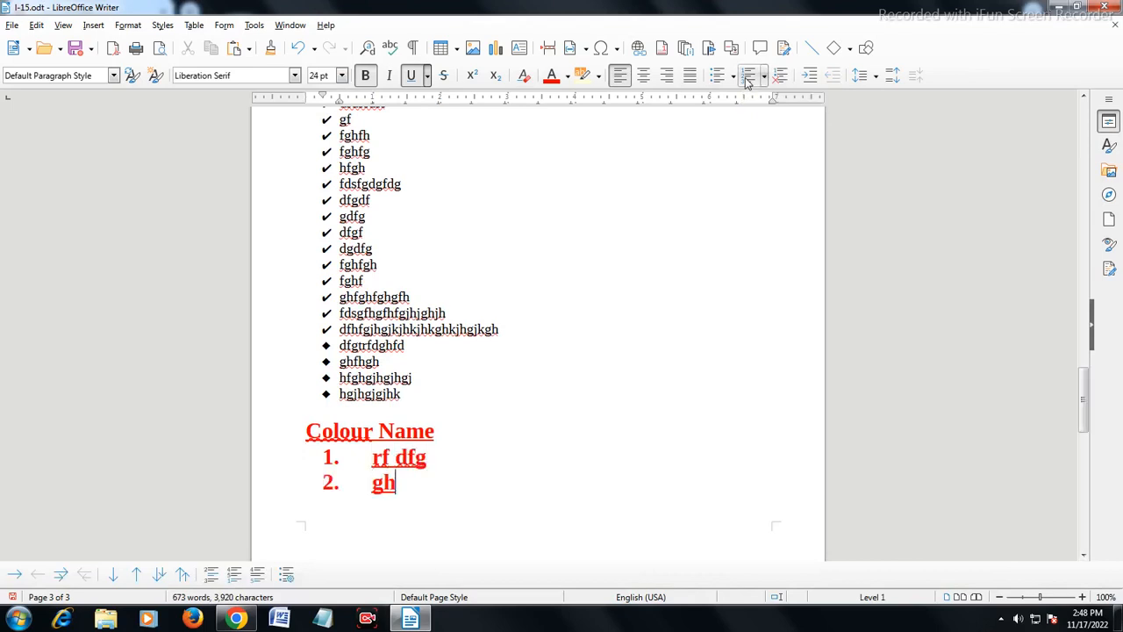
key("BackSpace")
key("BackSpace")
key("BackSpace")
key("BackSpace")
key("BackSpace")
key("BackSpace")
key("BackSpace")
key("BackSpace")
key("BackSpace")
key("BackSpace")
key("BackSpace")
key("BackSpace")
key("BackSpace")
key("BackSpace")
key("BackSpace")
key("BackSpace")
key("BackSpace")
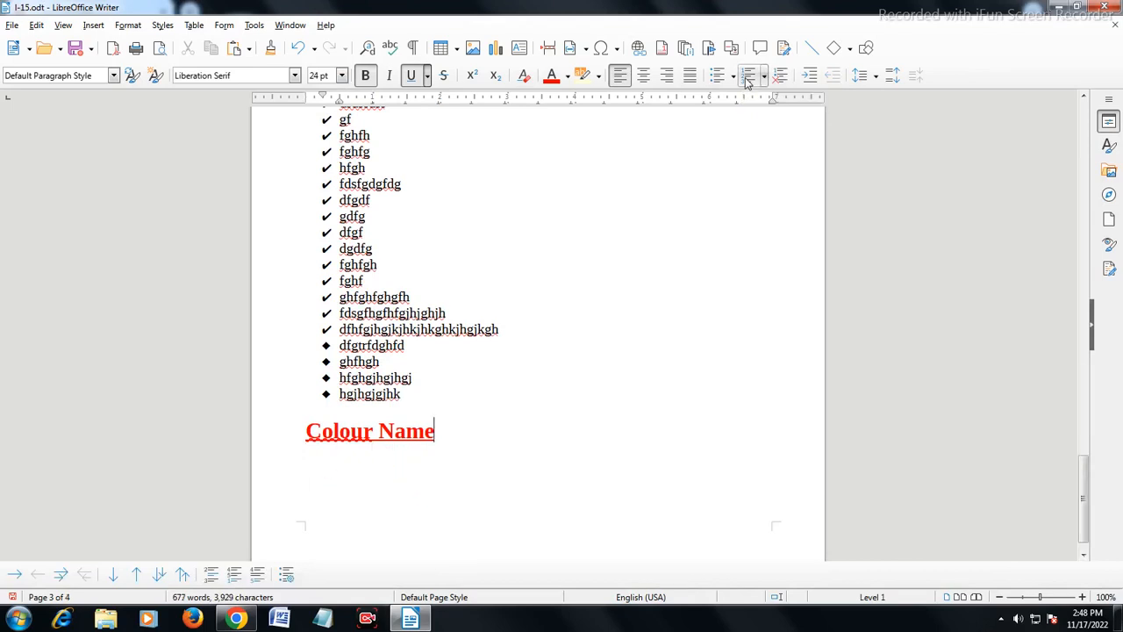
Start a new line under the Colour Name heading, clear its inherited formatting and set the font size to 21 pt
key("Return")
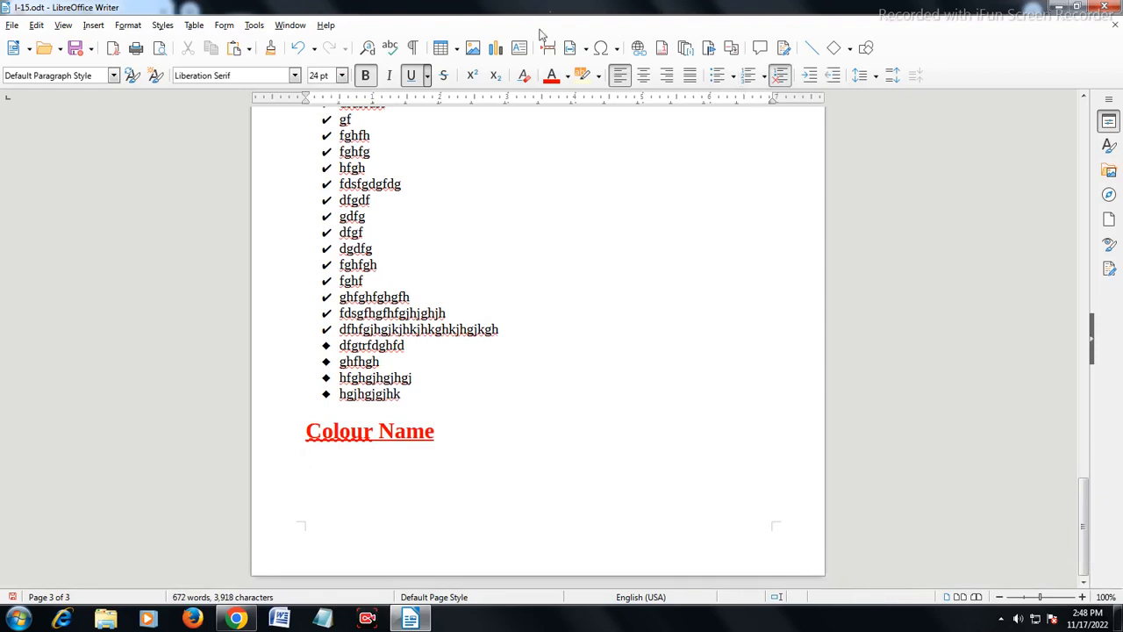
left_click(524, 77)
type("e")
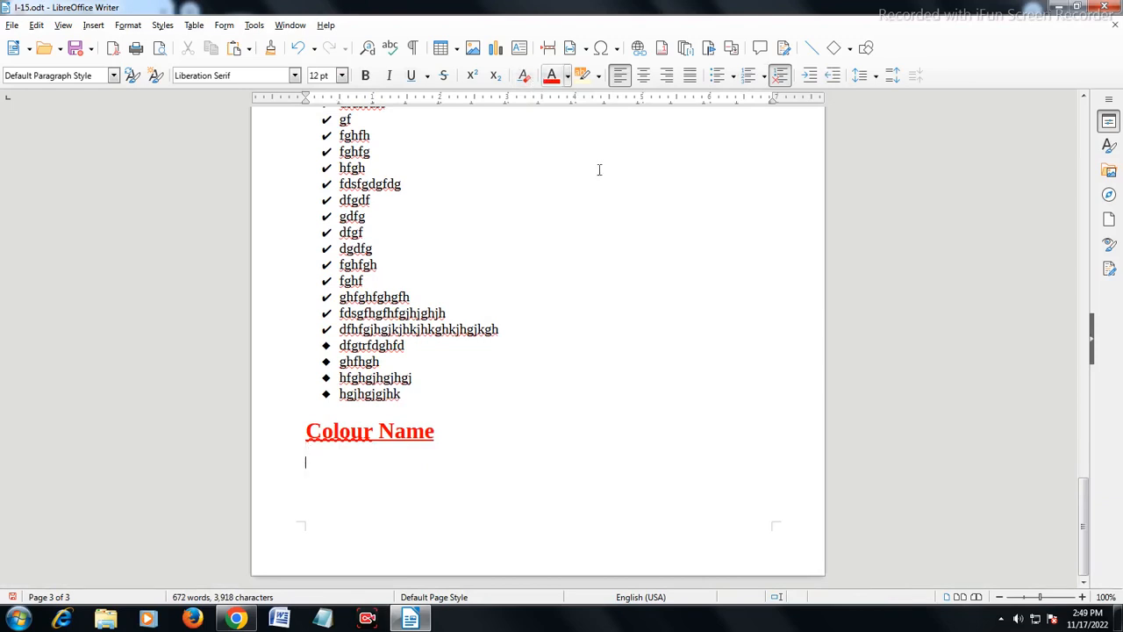
left_click(341, 75)
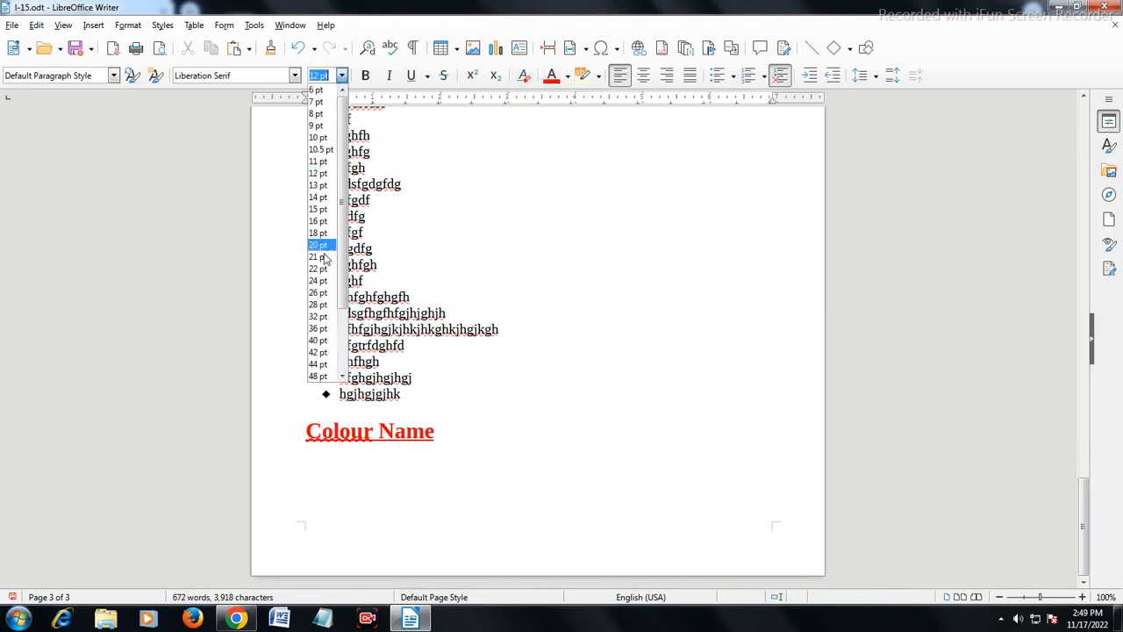
left_click(322, 252)
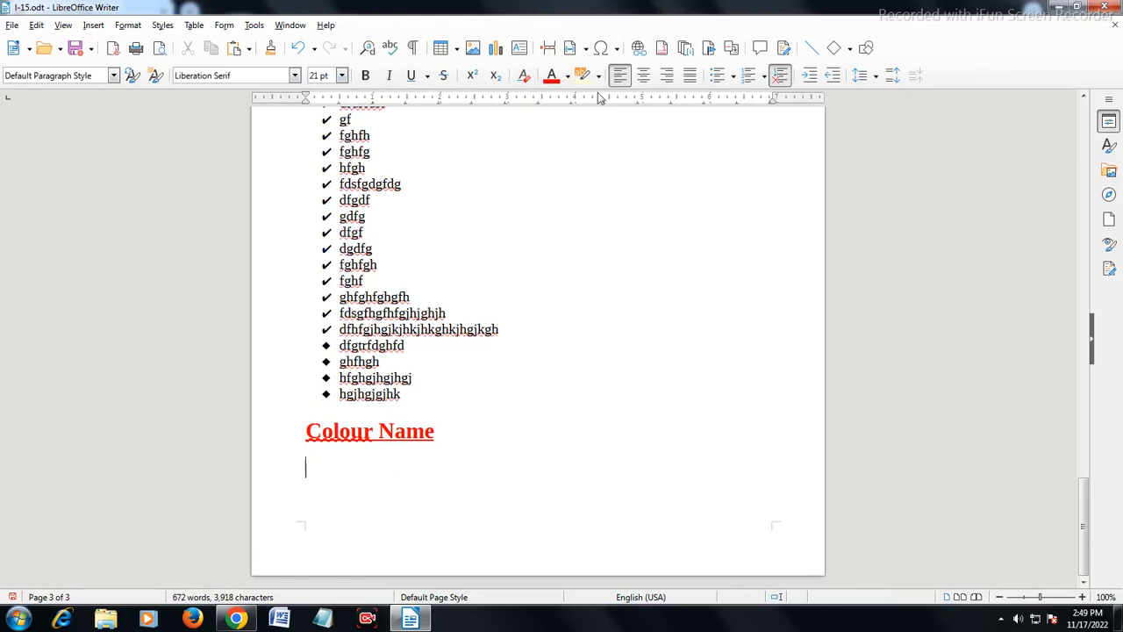
Start a numbered list under Colour Name with the items fdsgdf, fghfghg, dfgfdghfghjg and gfdhgfhfjgh
left_click(751, 77)
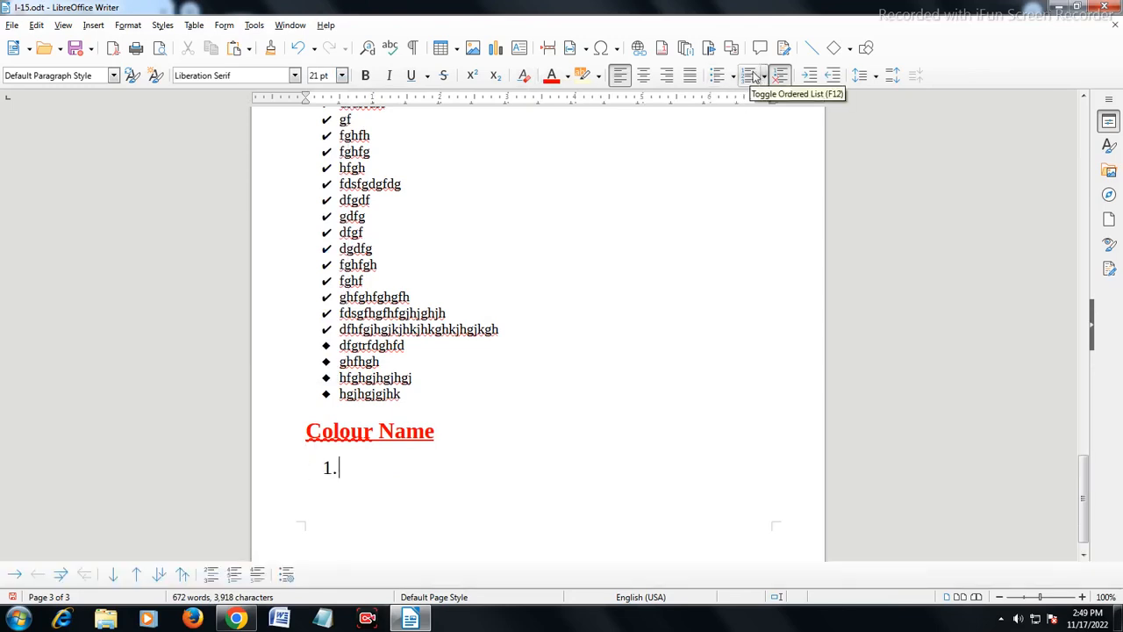
type("fdsgdf")
key("Return")
type("fghfghg")
key("Return")
type("dfg")
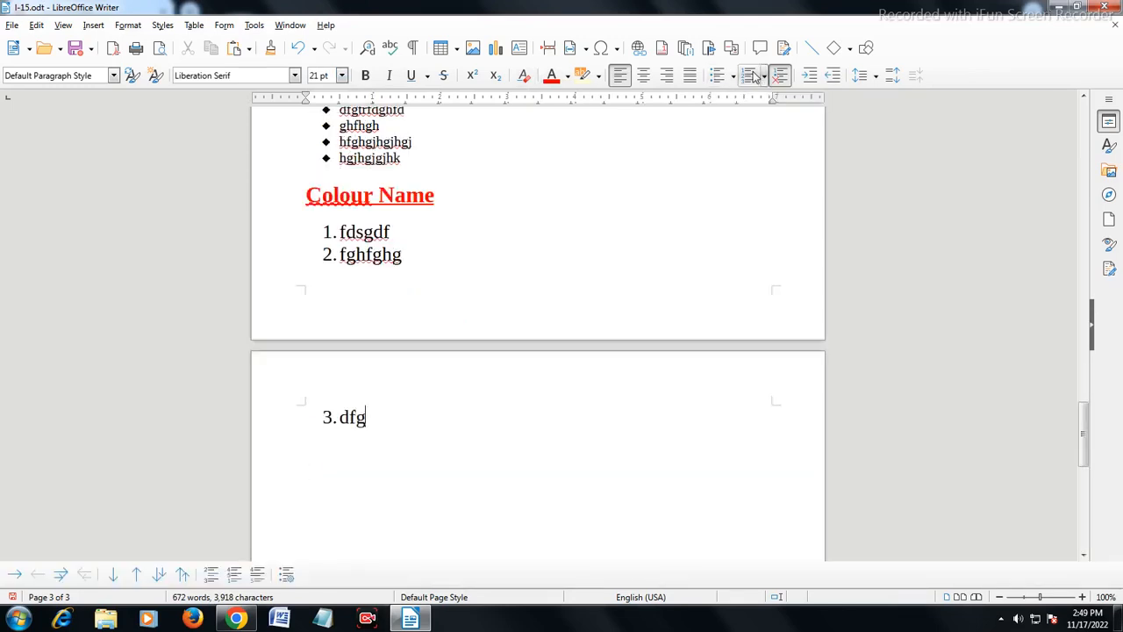
type("fdghfghjg")
key("Return")
type("gfdhgfhfjgh")
key("Return")
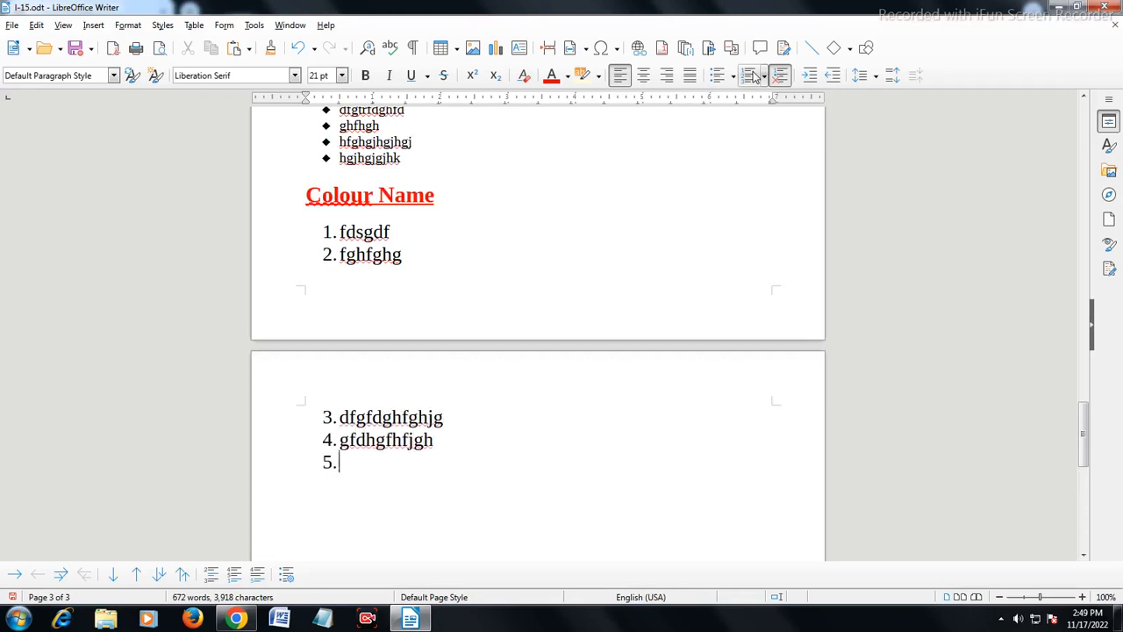
Continue the numbered list with the items gdfhgjhgj, gdfhfgjhhjgj, redtgreygrtytr, fgtfyhfjhgjgh and dfhgtfyhtrh
type("gdfhgjhgj")
key("Return")
type("gdfhfgjhhjgj")
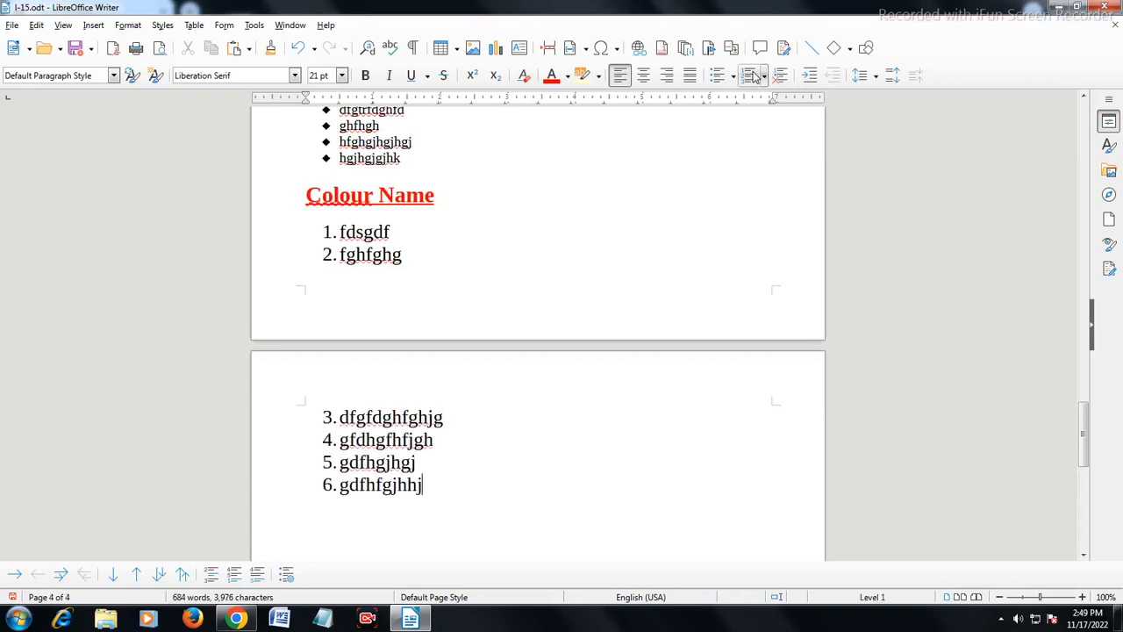
key("Return")
type("redtgreygrtytr")
key("Return")
type("fgtfyh")
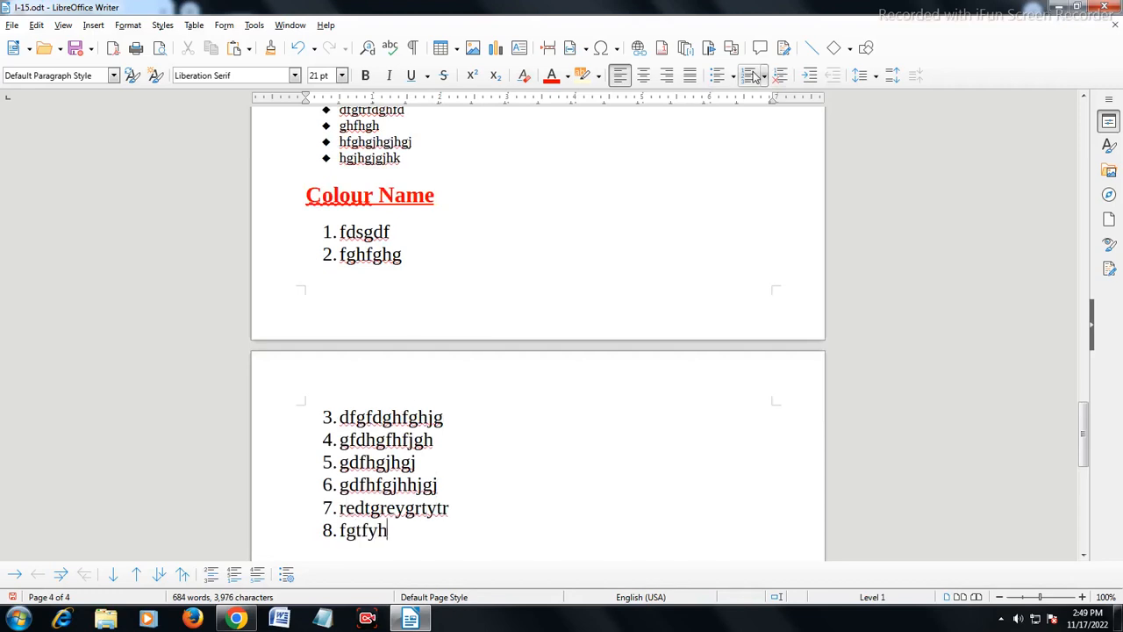
type("fjhgjgh")
key("Return")
type("dfhgtfyhtrh")
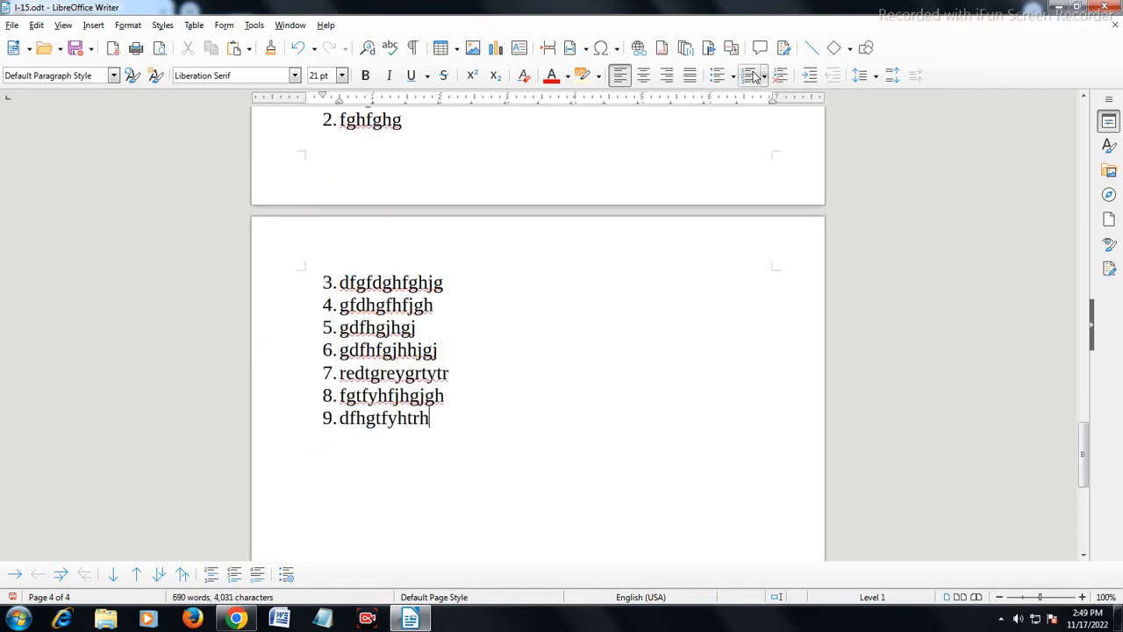
key("Return")
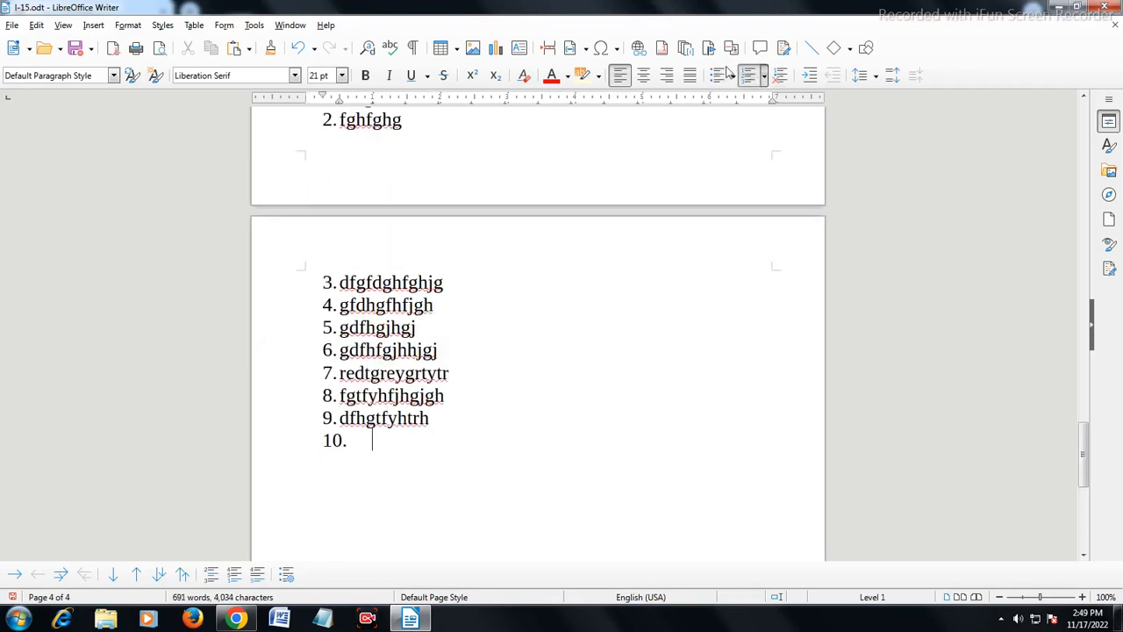
Try the numbering styles 1) 2) 3), A) B) C) and (a) (b) (c) on the Colour Name list
left_click(764, 75)
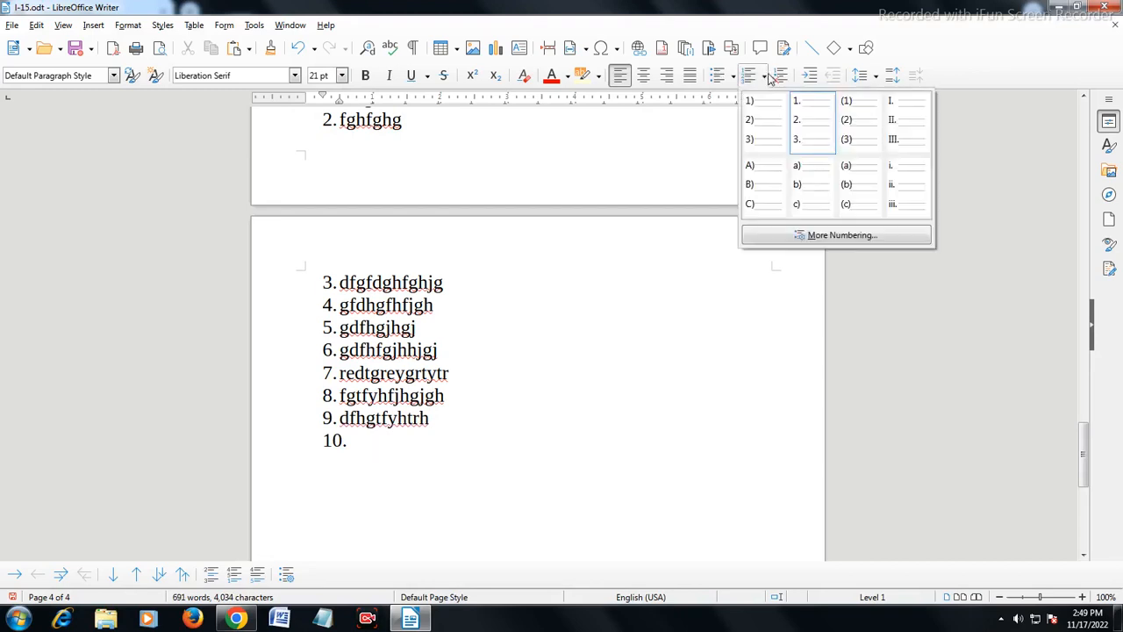
left_click(760, 130)
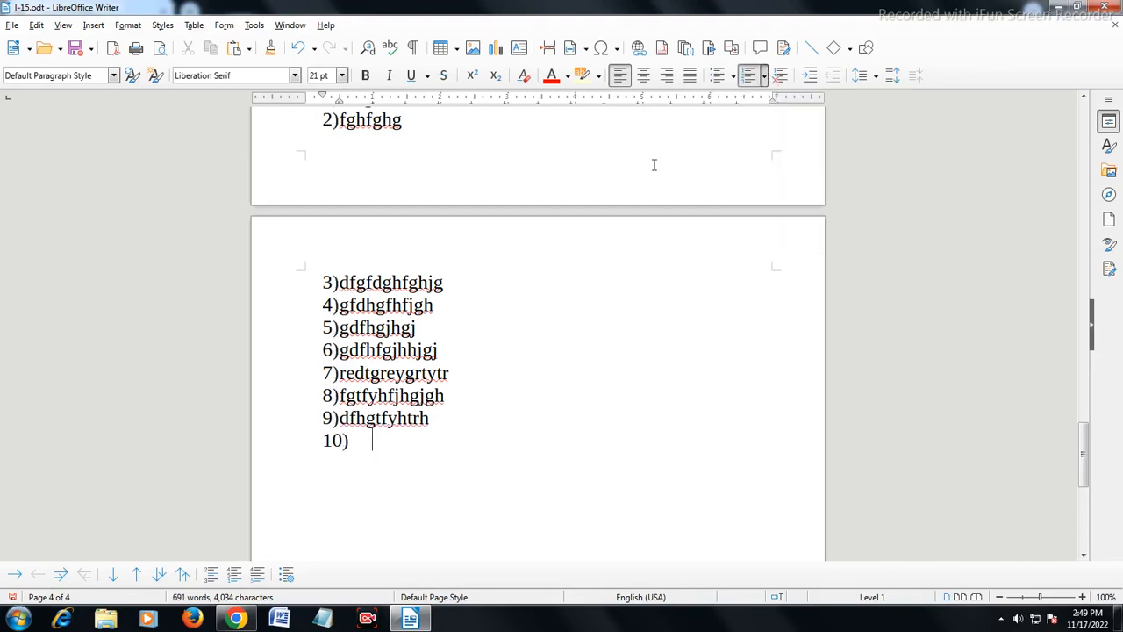
left_click(763, 75)
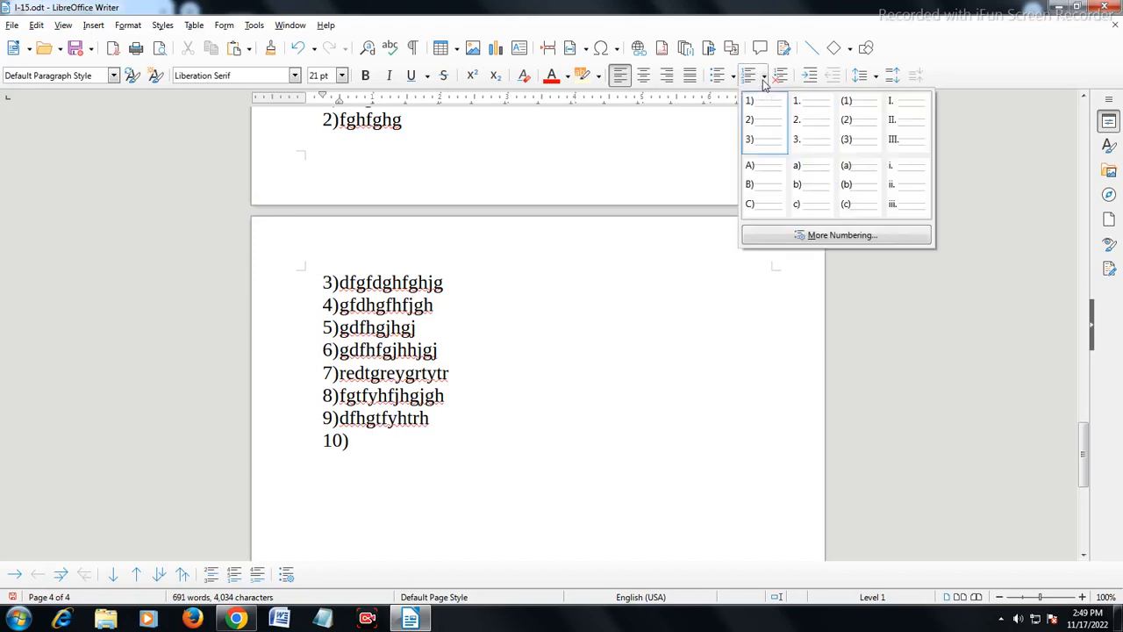
left_click(753, 184)
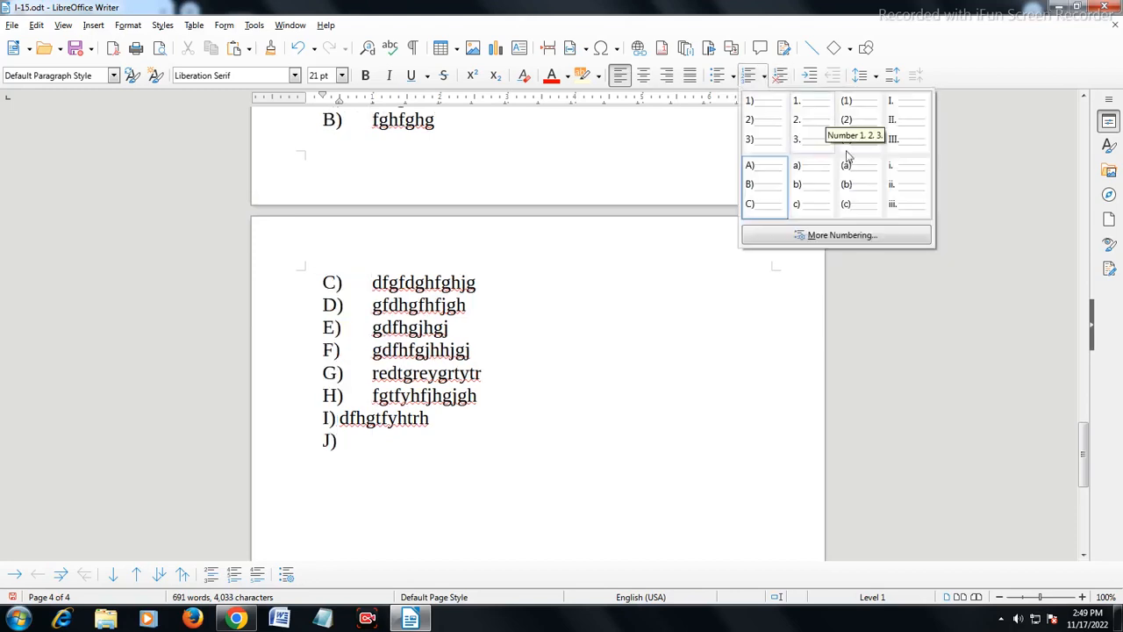
left_click(847, 197)
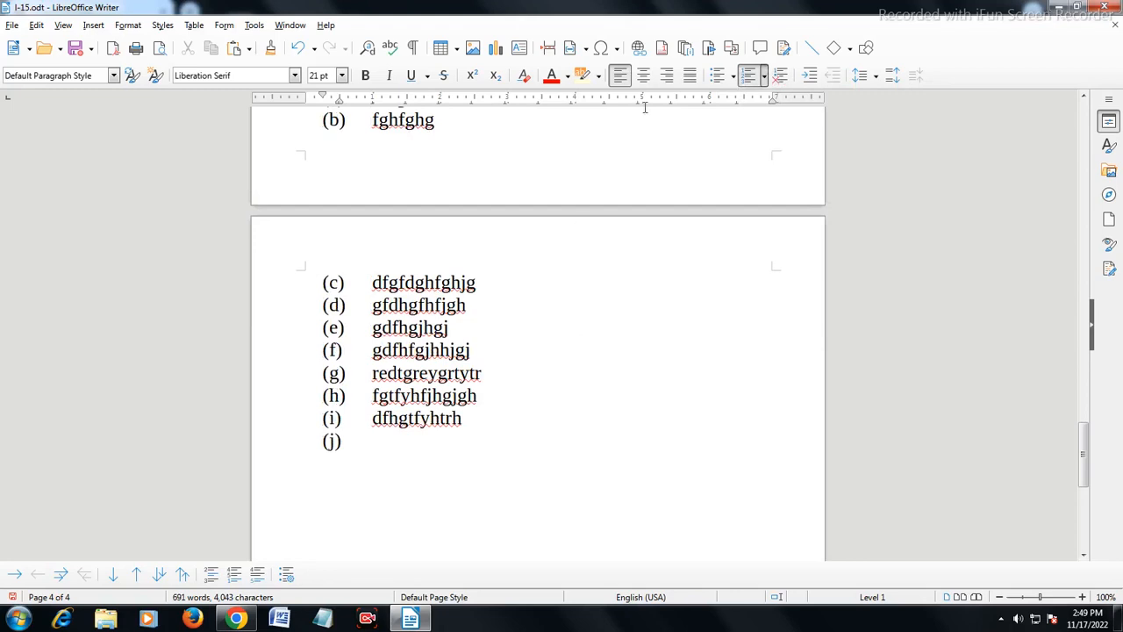
Switch the Colour Name list to lowercase Roman numbering and finish it with the items adcsf dsfg, fdgfdghfghf, dfgfhfgjhgjhg and fhgfjhhjg
left_click(763, 75)
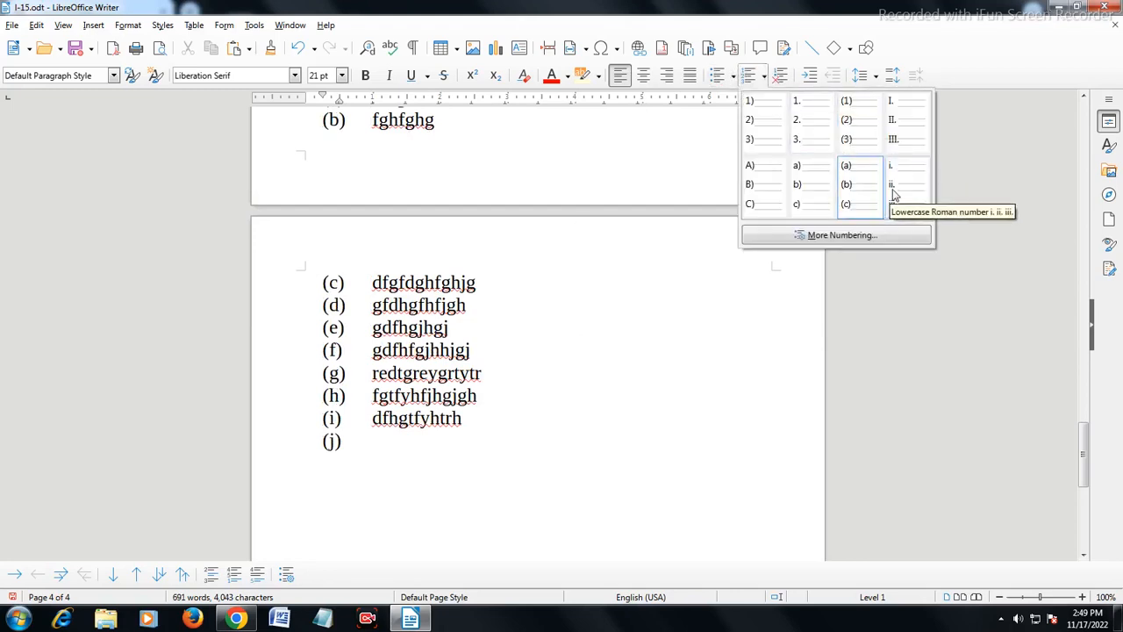
left_click(894, 195)
type("dcsf dsfg")
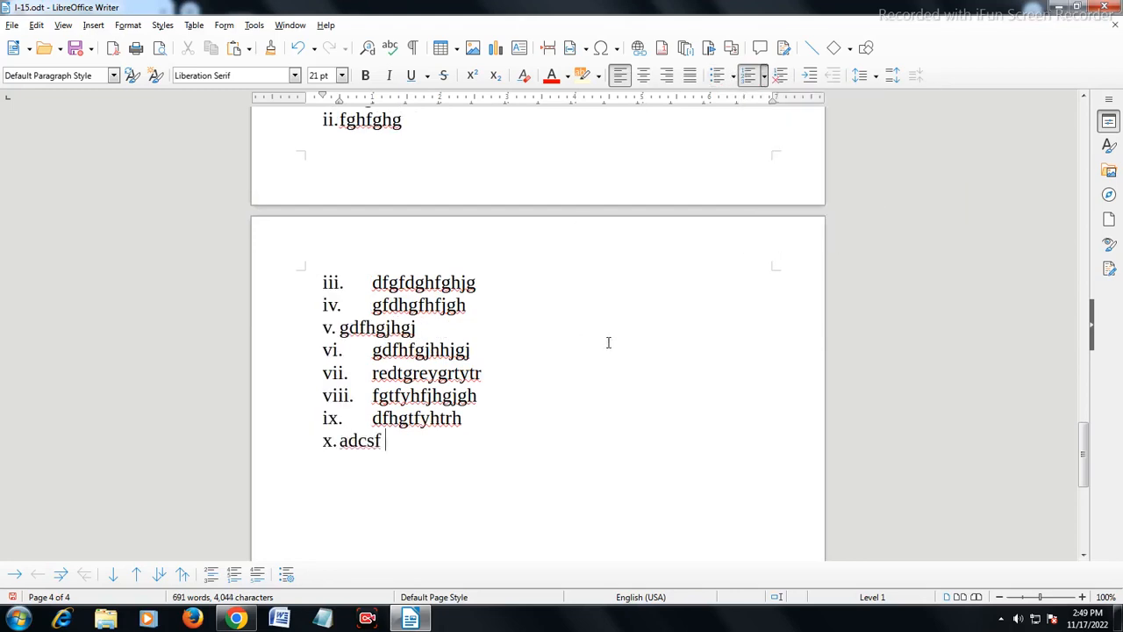
key("Return")
type("fdgfdghfghf")
key("Return")
type("dfgfhfgjhgjhg")
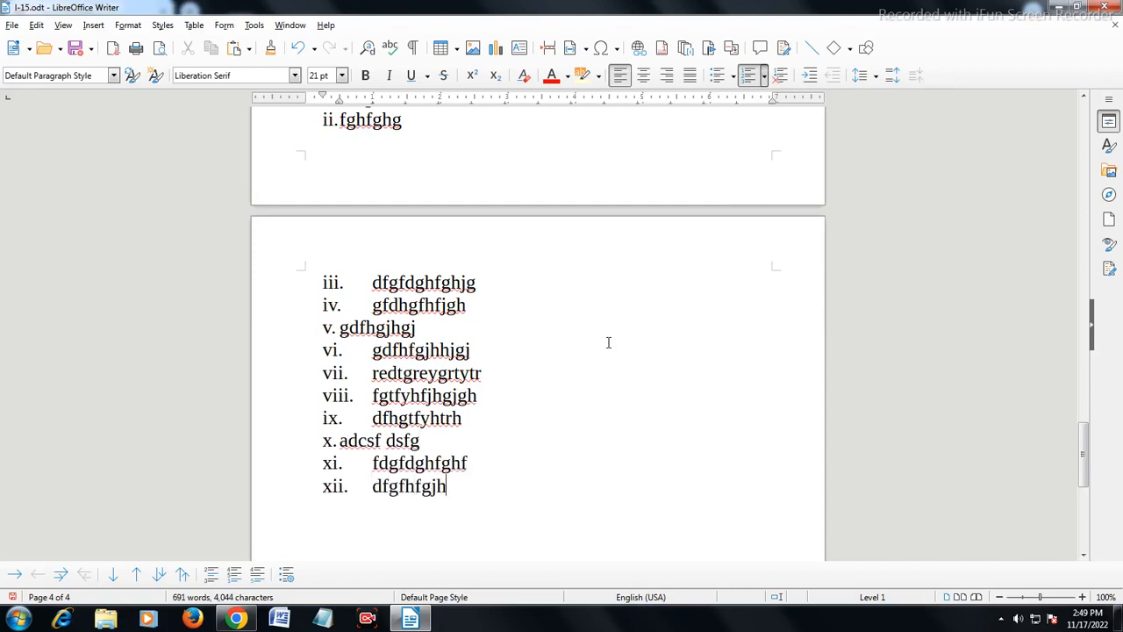
key("Return")
type("fhgfjhhjg")
key("Return")
key("Return")
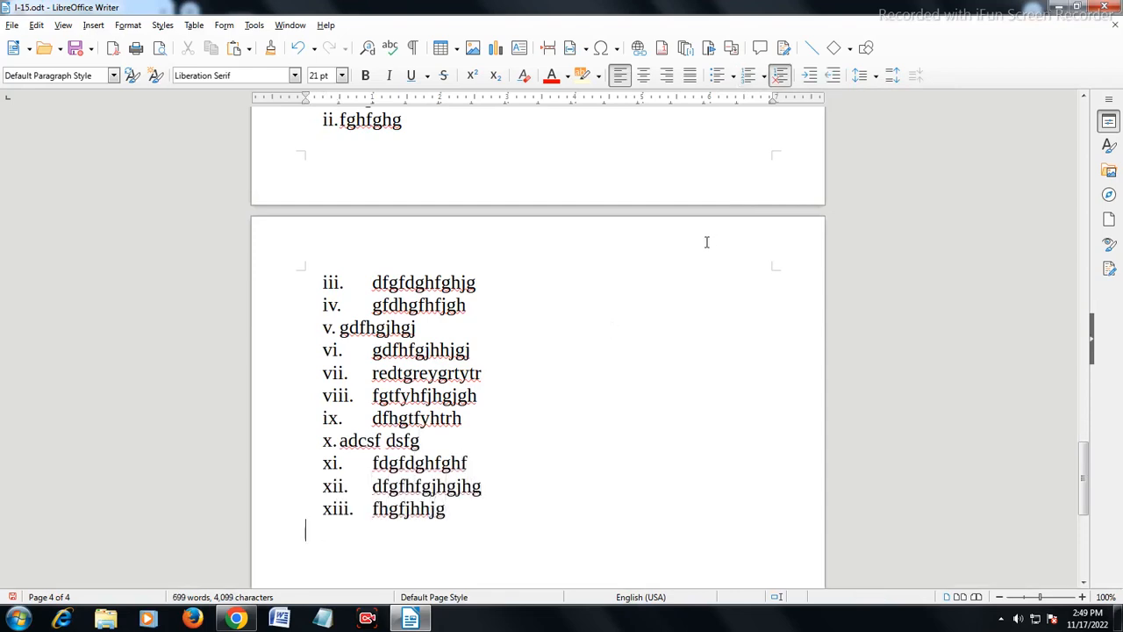
Append hghfh to the last Roman-numbered item, and add the line fhfghgfhfhfgh below it with its list numbering removed
scroll(706, 242, "down", 1)
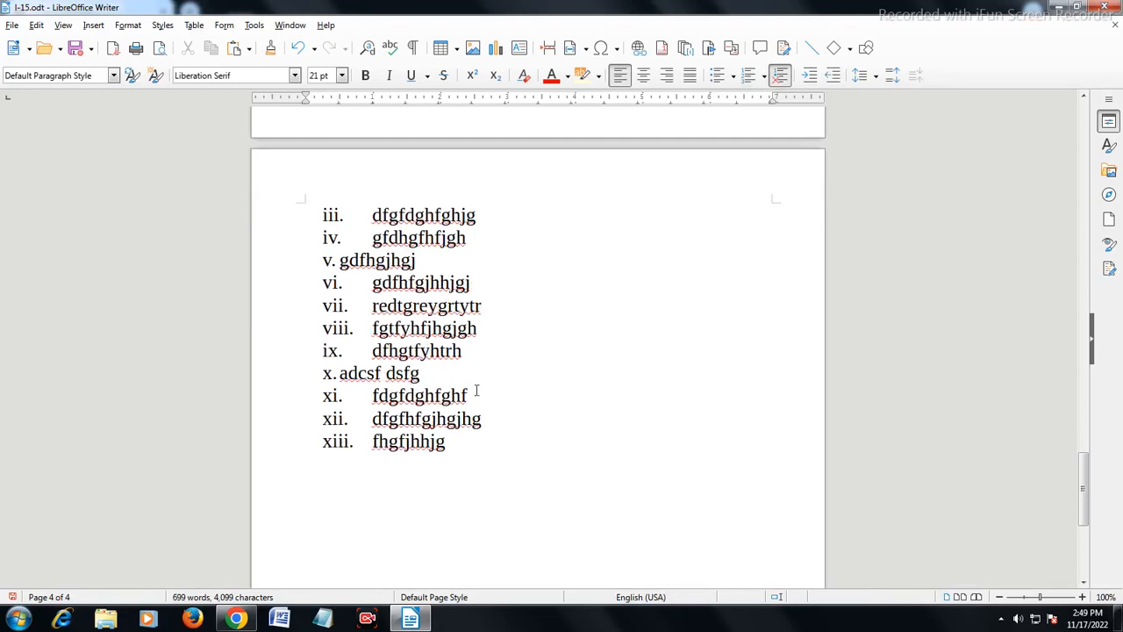
left_click(462, 431)
type("hghfh")
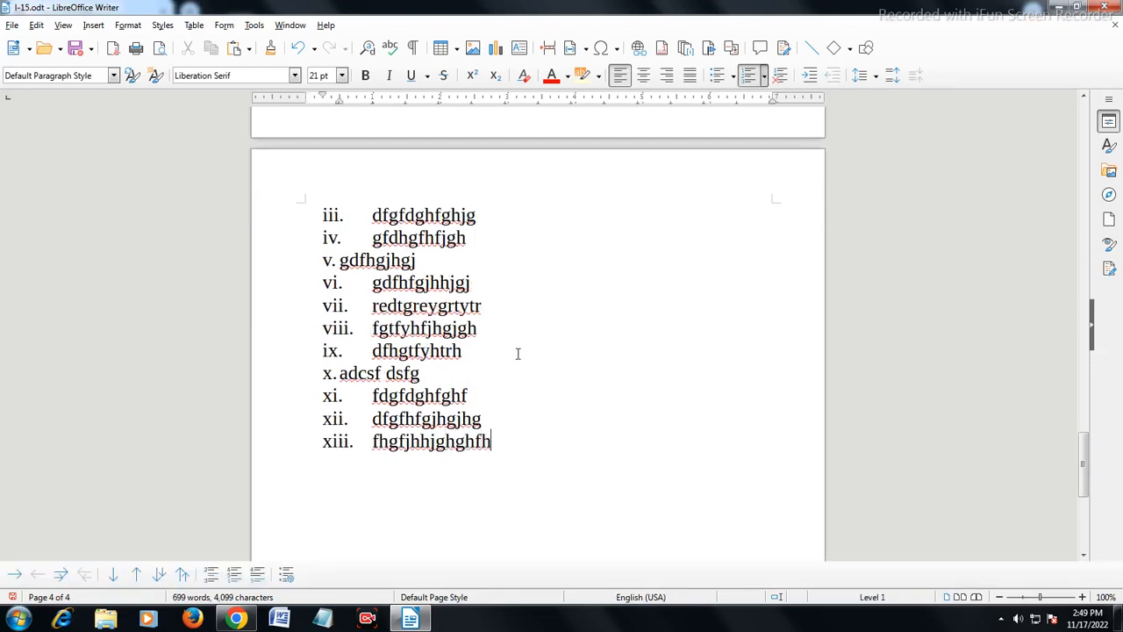
key("Return")
type("fhfghgfhfhfgh")
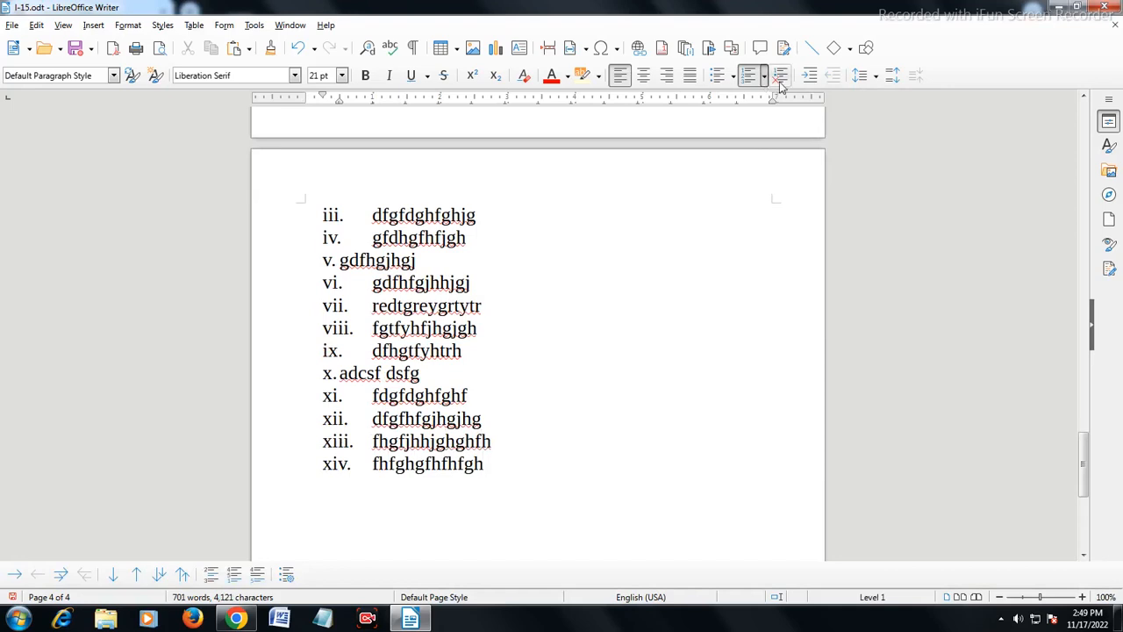
left_click(780, 79)
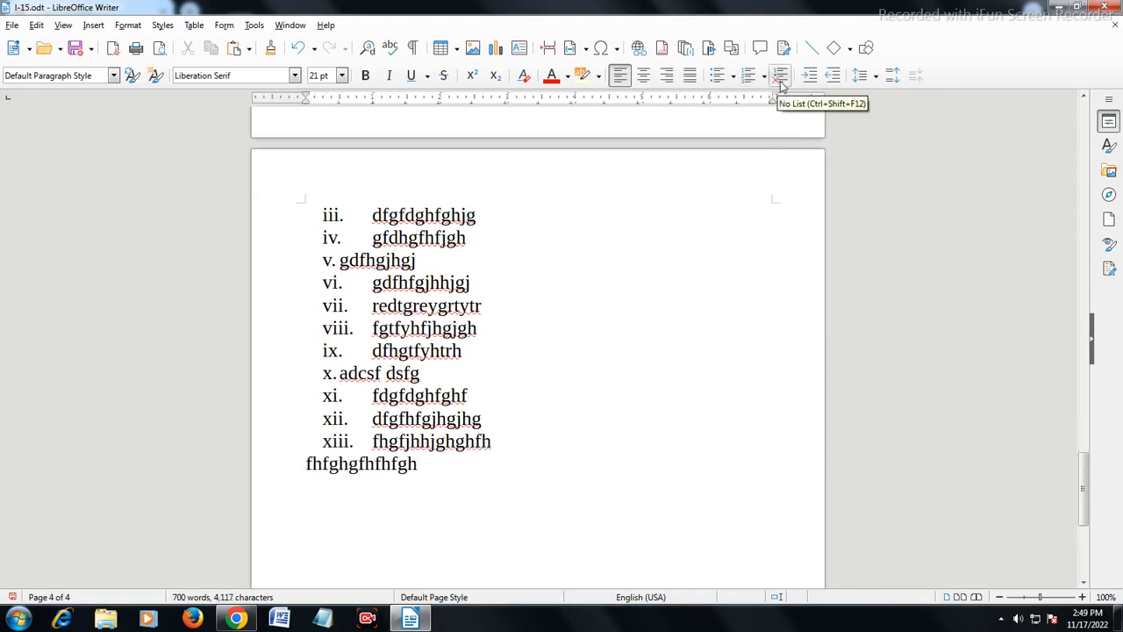
Increase the indent of the entire Fruits Name list by several steps
scroll(514, 271, "up", 8)
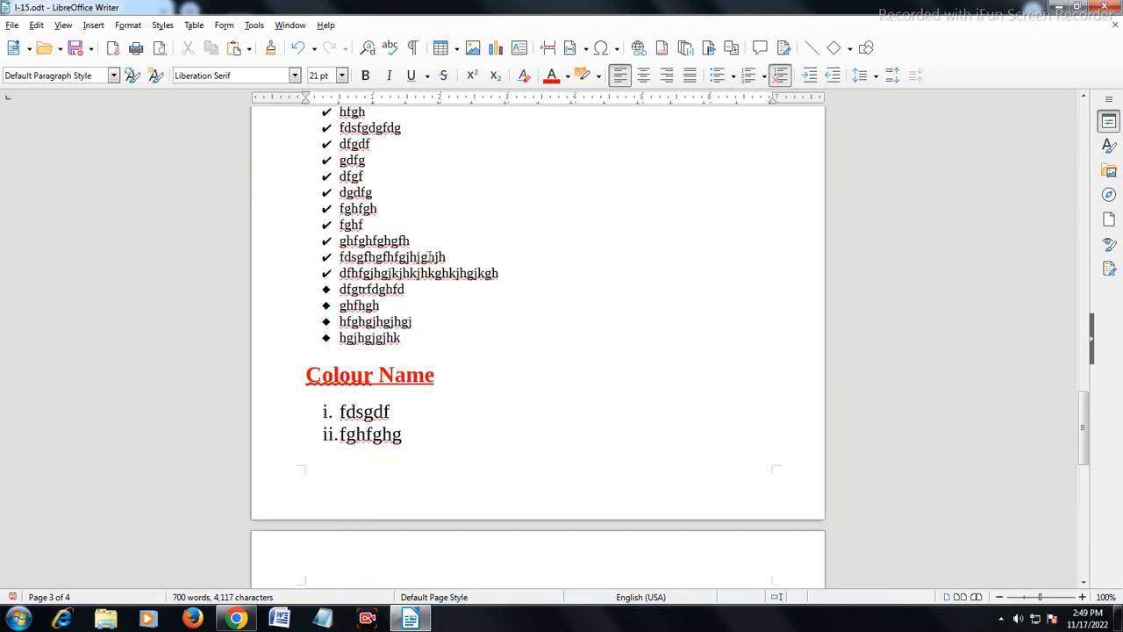
scroll(526, 333, "up", 4)
left_click_drag(337, 196, 410, 565)
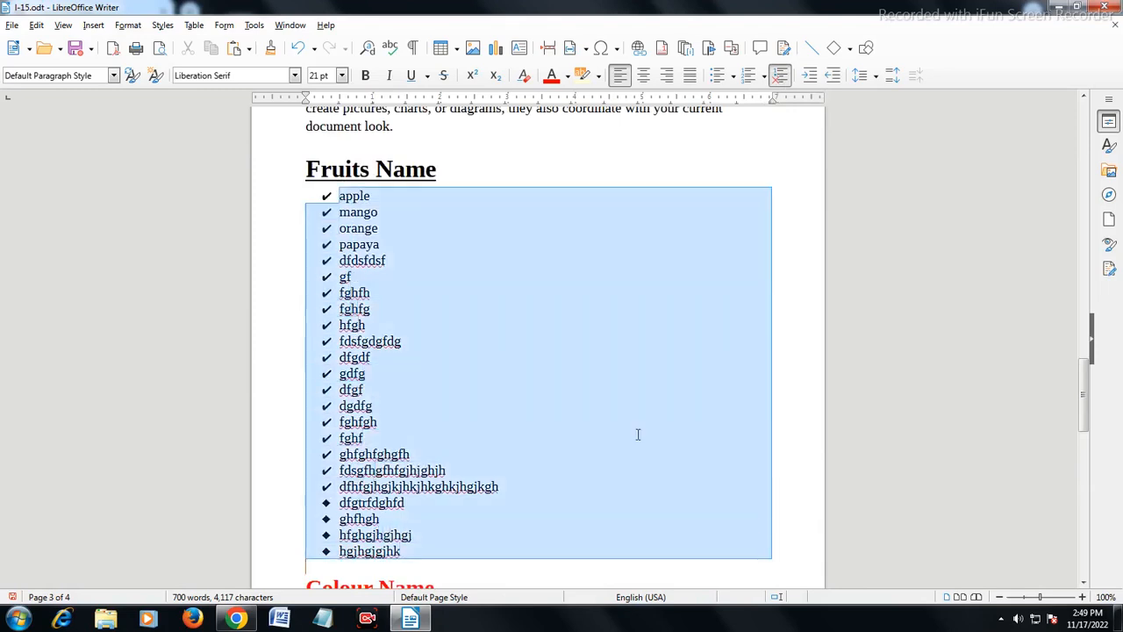
left_click(809, 78)
left_click(810, 83)
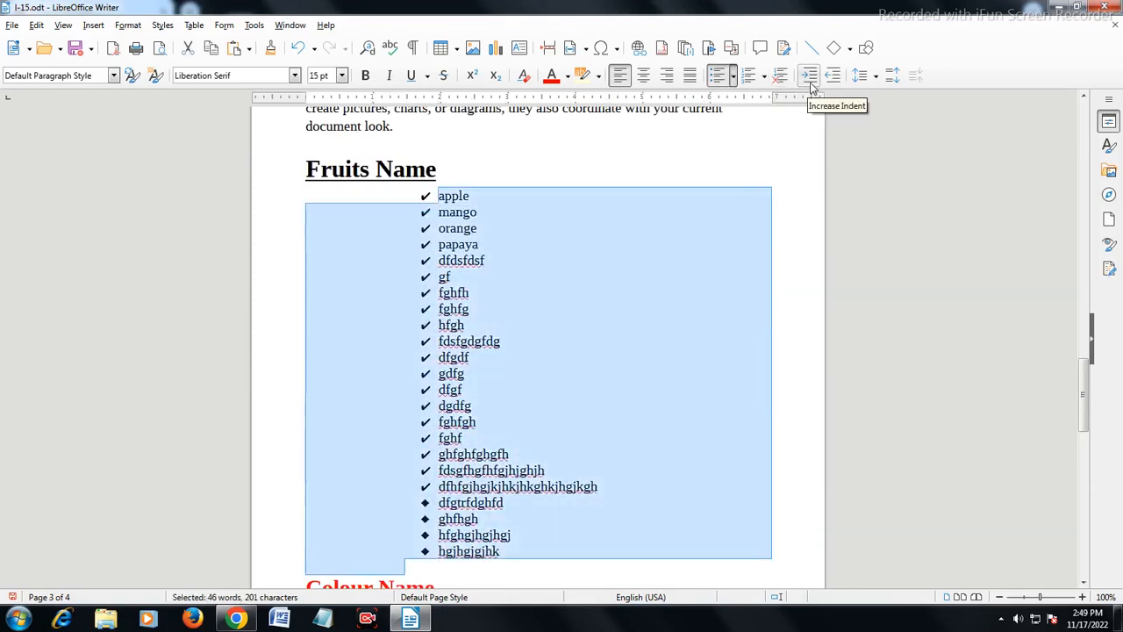
left_click(811, 84)
left_click(811, 83)
Decrease the indent of the Fruits Name list until it sits one indent step from its original position
left_click(834, 79)
left_click(833, 79)
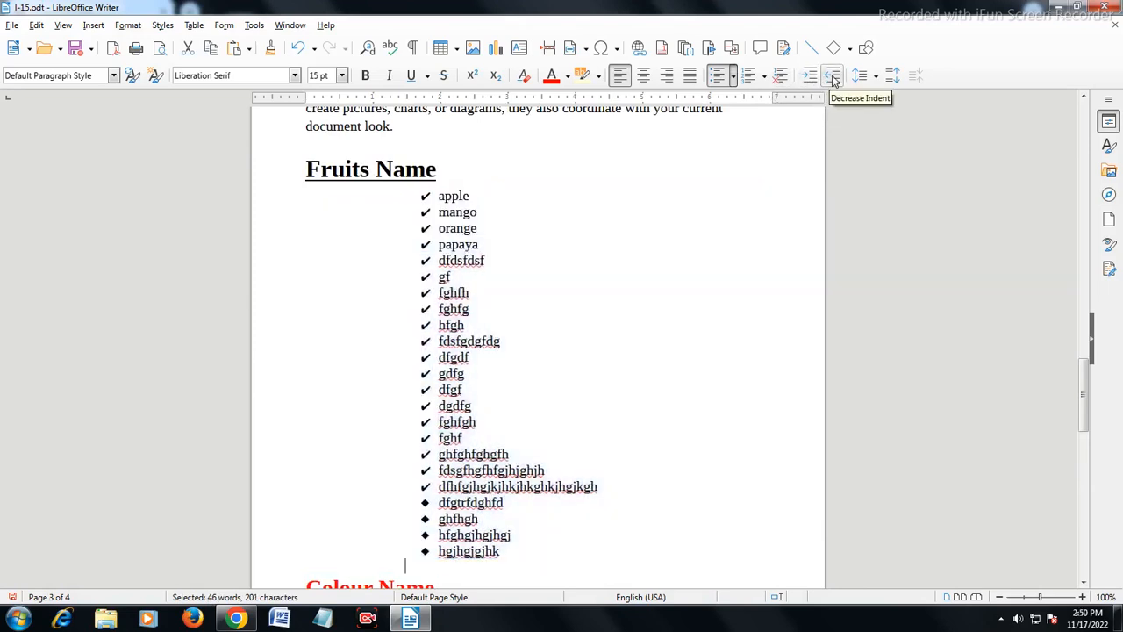
left_click(833, 79)
left_click(833, 79)
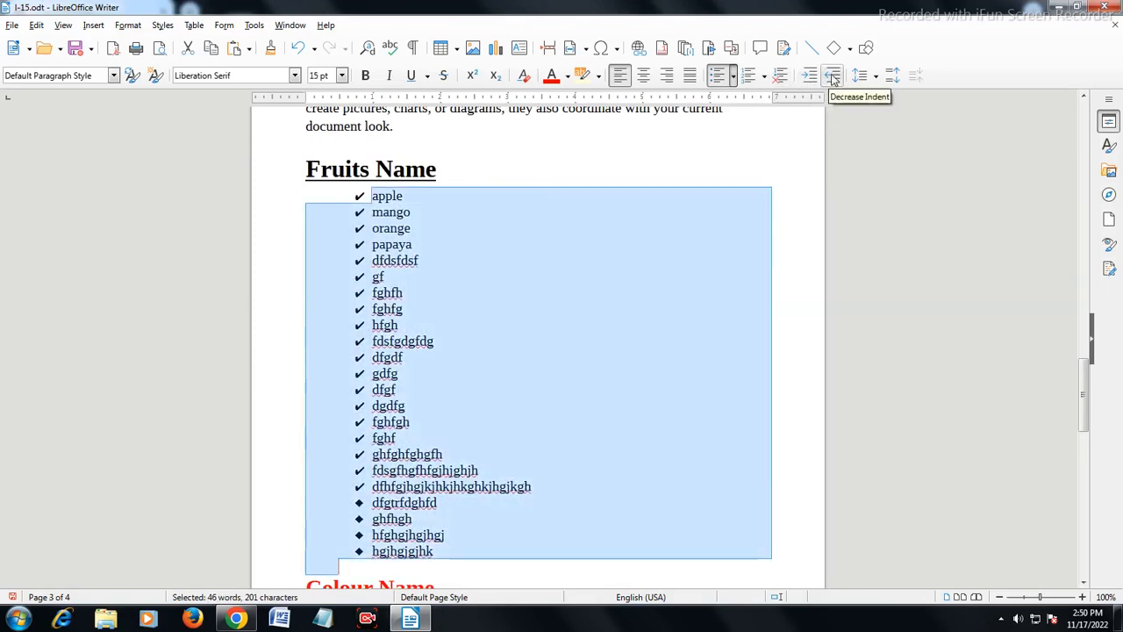
Try justified, centred and right alignment on the Fruits Name list, and set it back to left alignment
left_click(691, 78)
left_click(384, 276)
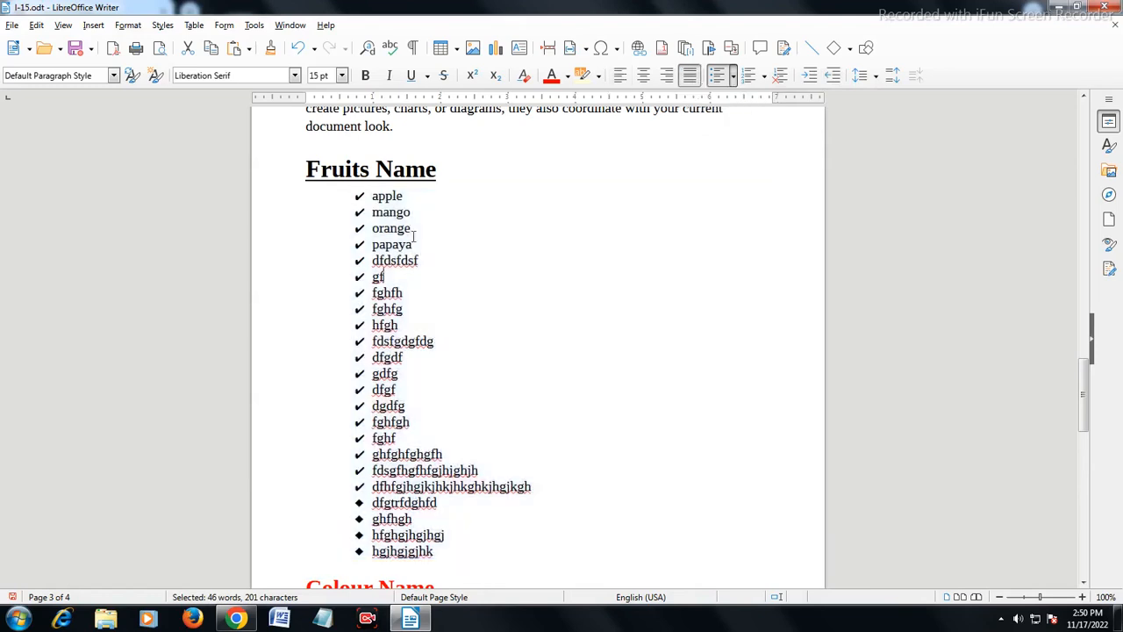
left_click_drag(359, 199, 434, 551)
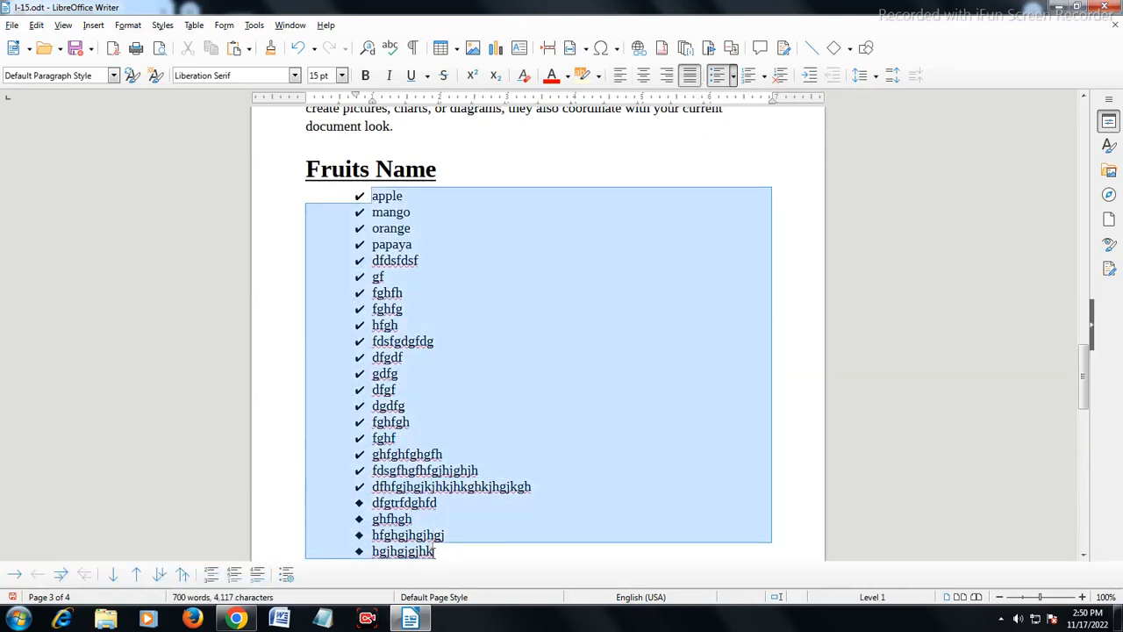
left_click(643, 75)
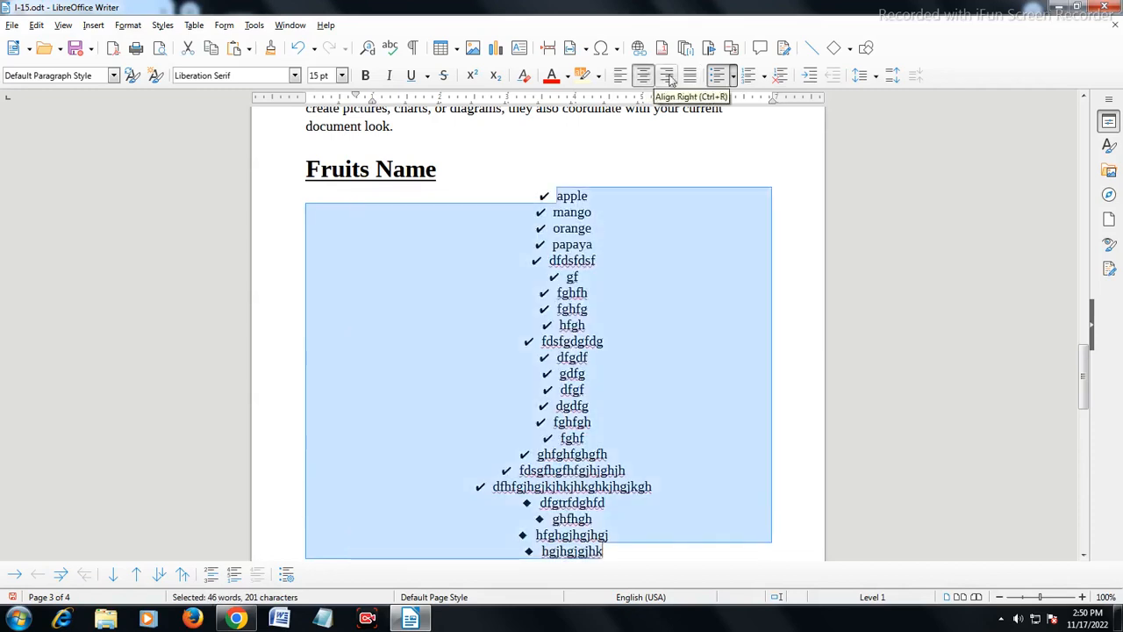
left_click(669, 78)
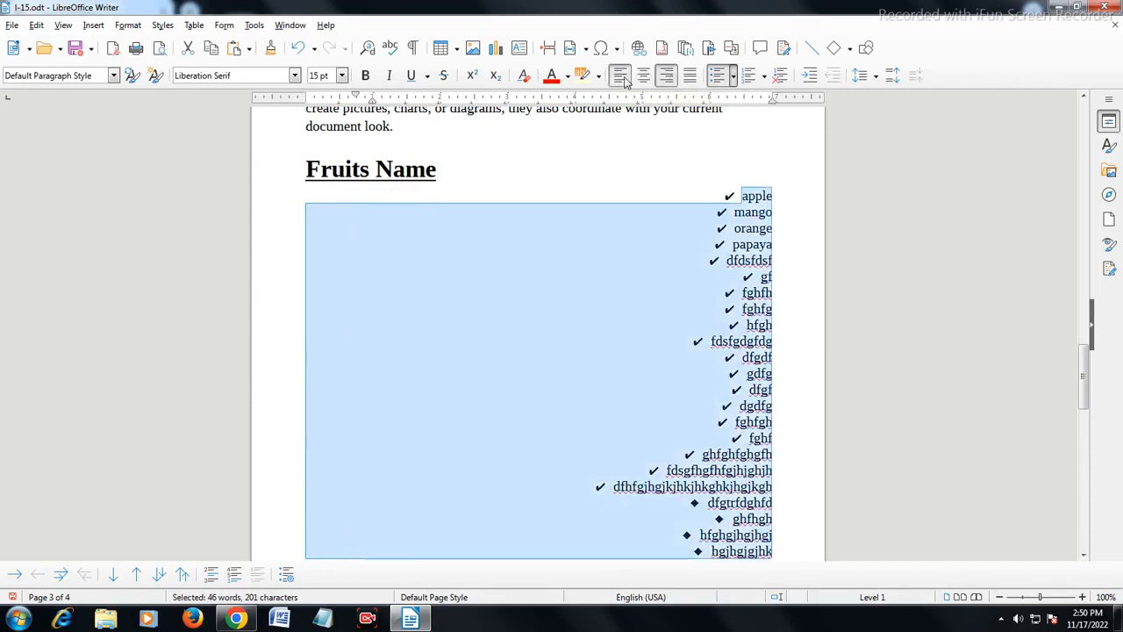
left_click(619, 75)
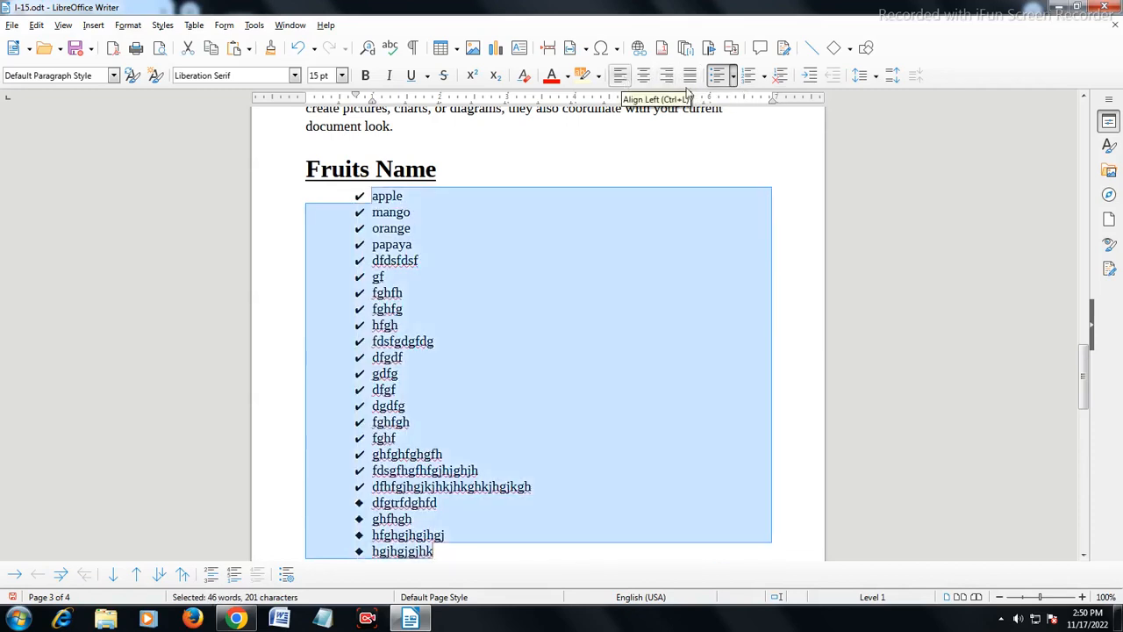
Remove the list formatting from the Fruits Name items and apply plain round bullets to them
left_click(809, 77)
left_click(780, 78)
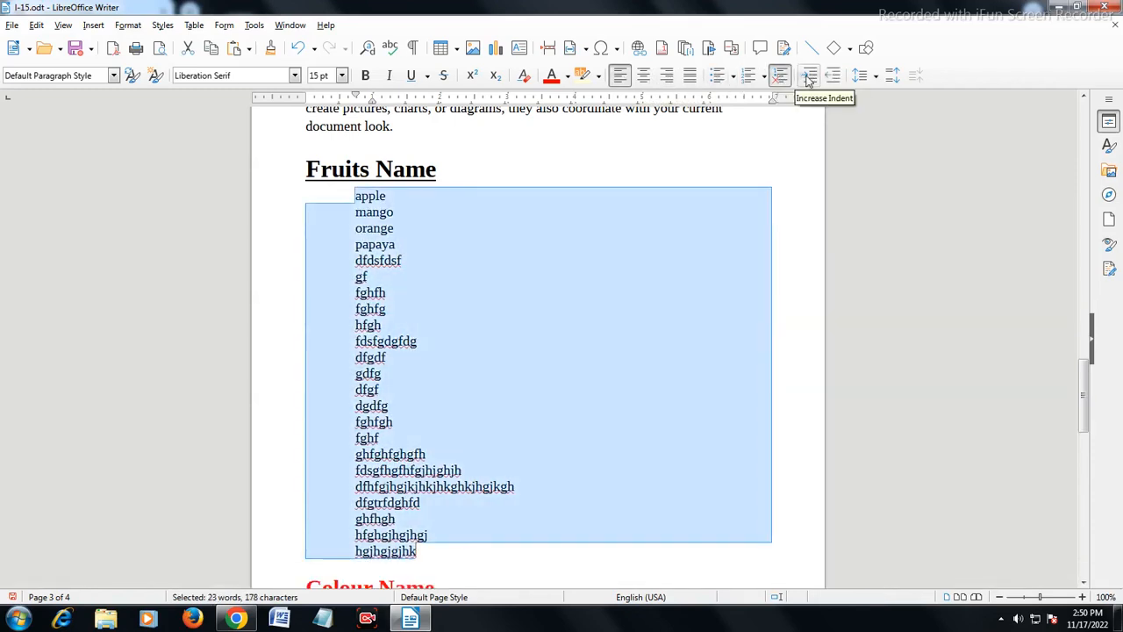
left_click(718, 76)
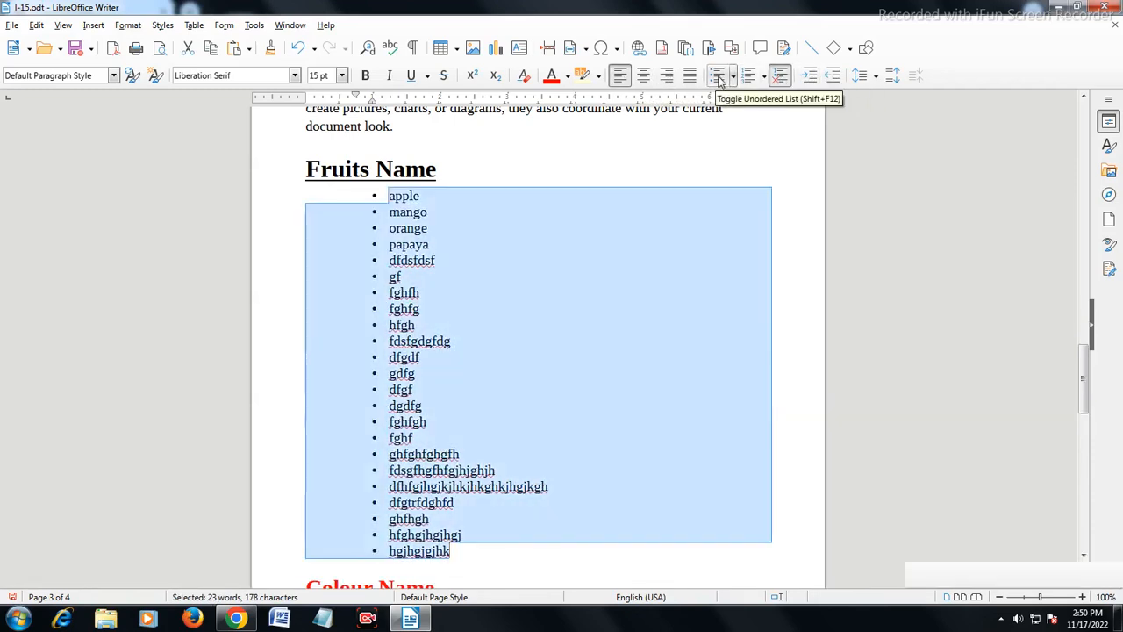
Indent the round-bulleted Fruits Name list down to list level 7
left_click(816, 78)
left_click(816, 78)
left_click(816, 78)
left_click(816, 78)
left_click(817, 78)
left_click(817, 78)
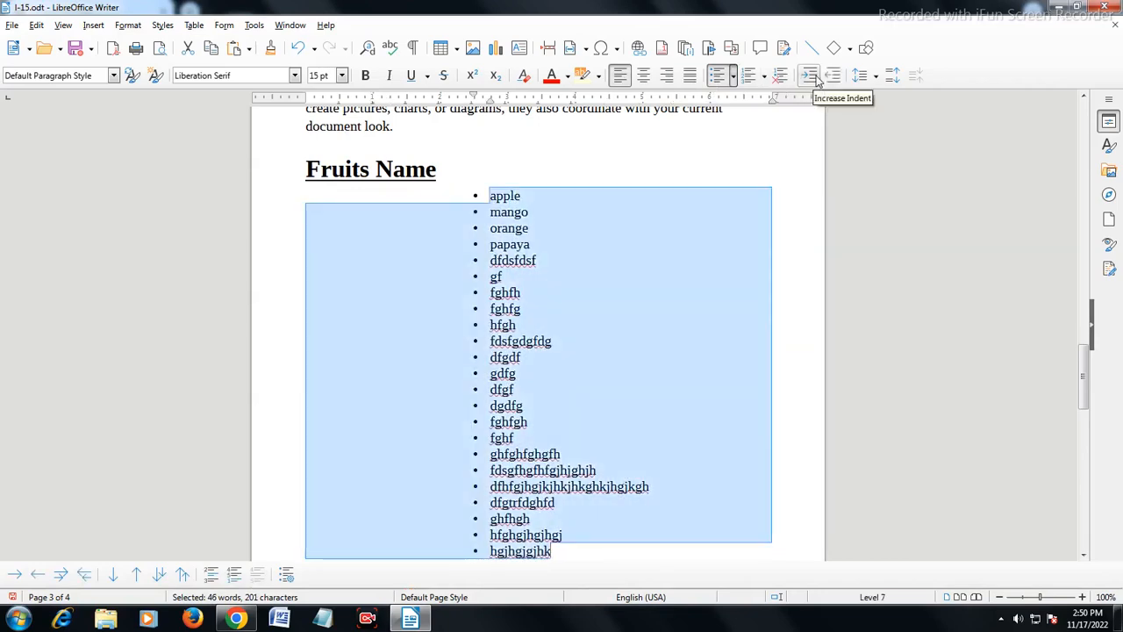
Decrease the indent of the Fruits Name list to list level 2 and deselect it
left_click(829, 78)
left_click(829, 78)
left_click(829, 78)
left_click(829, 78)
left_click(829, 78)
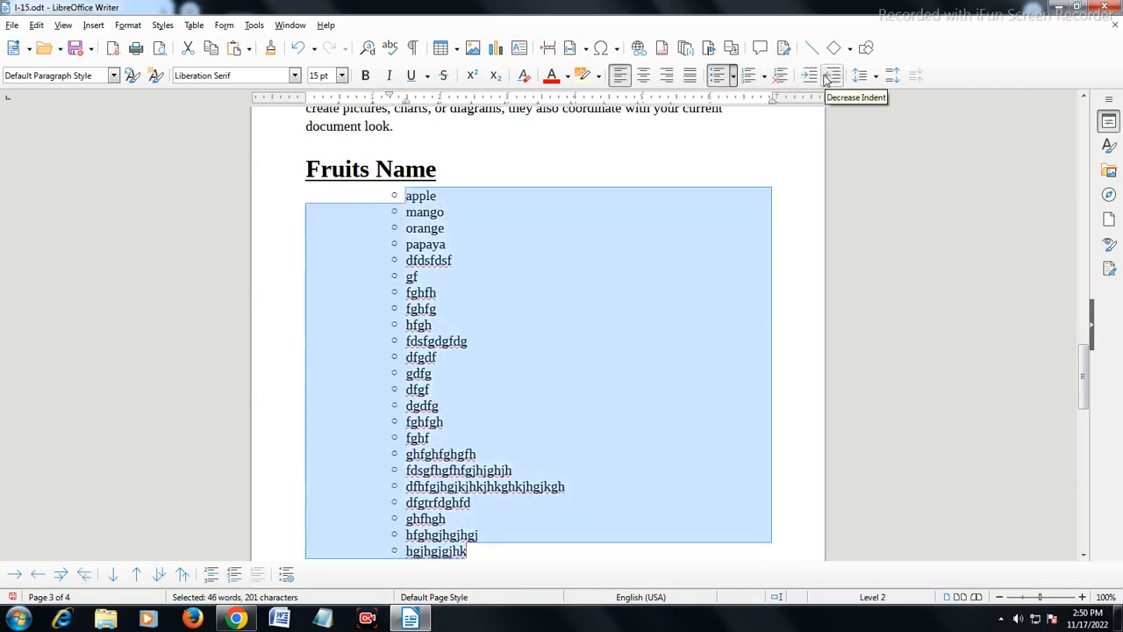
left_click(637, 207)
Set the three page 2 paragraphs from "To change the overall look" through "You can easily change" to 20 pt
scroll(558, 166, "up", 4)
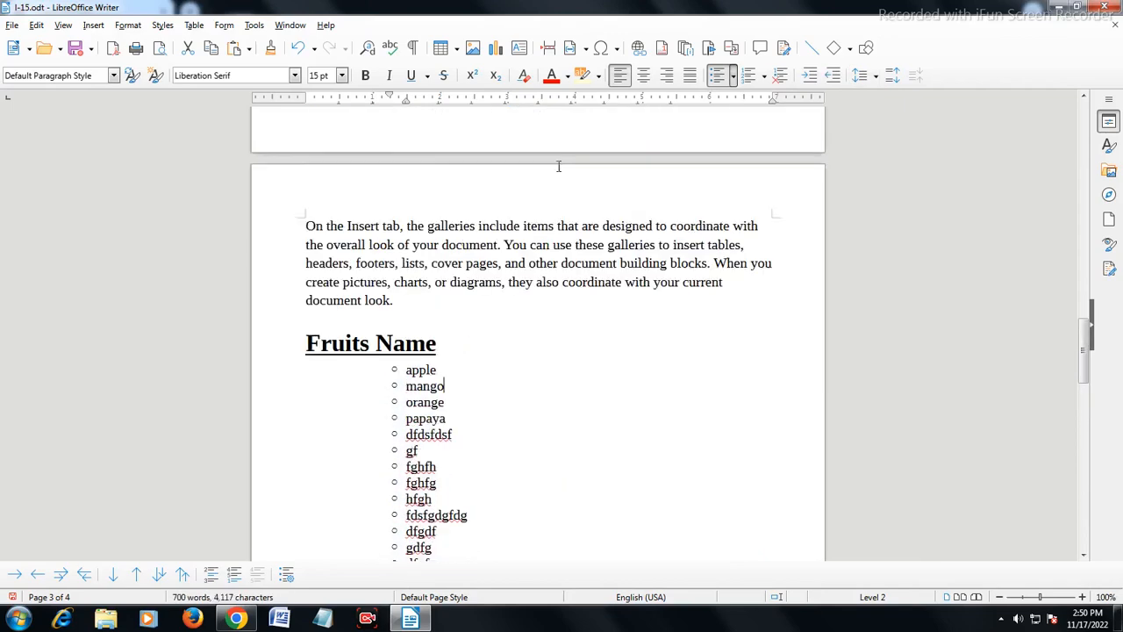
scroll(558, 165, "up", 7)
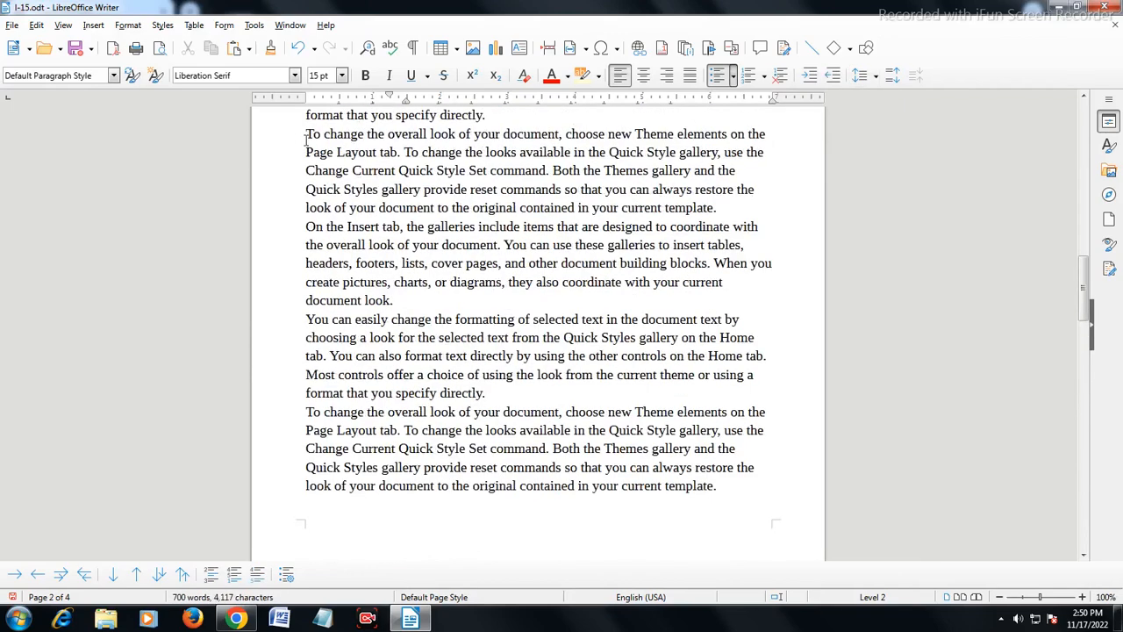
left_click_drag(307, 137, 695, 390)
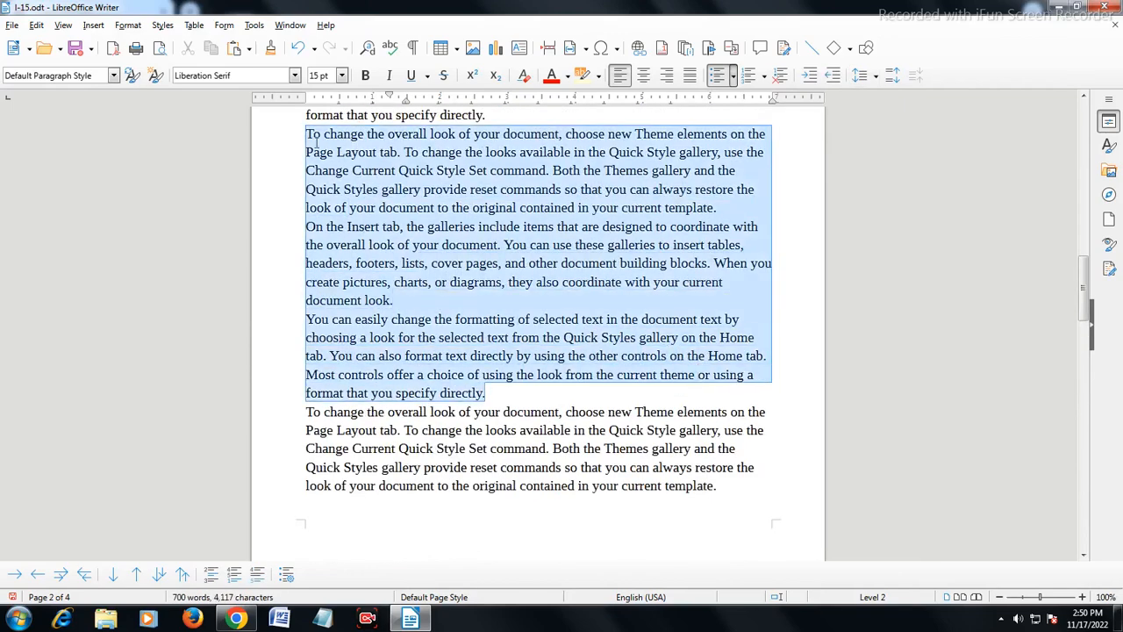
left_click(342, 75)
left_click(320, 248)
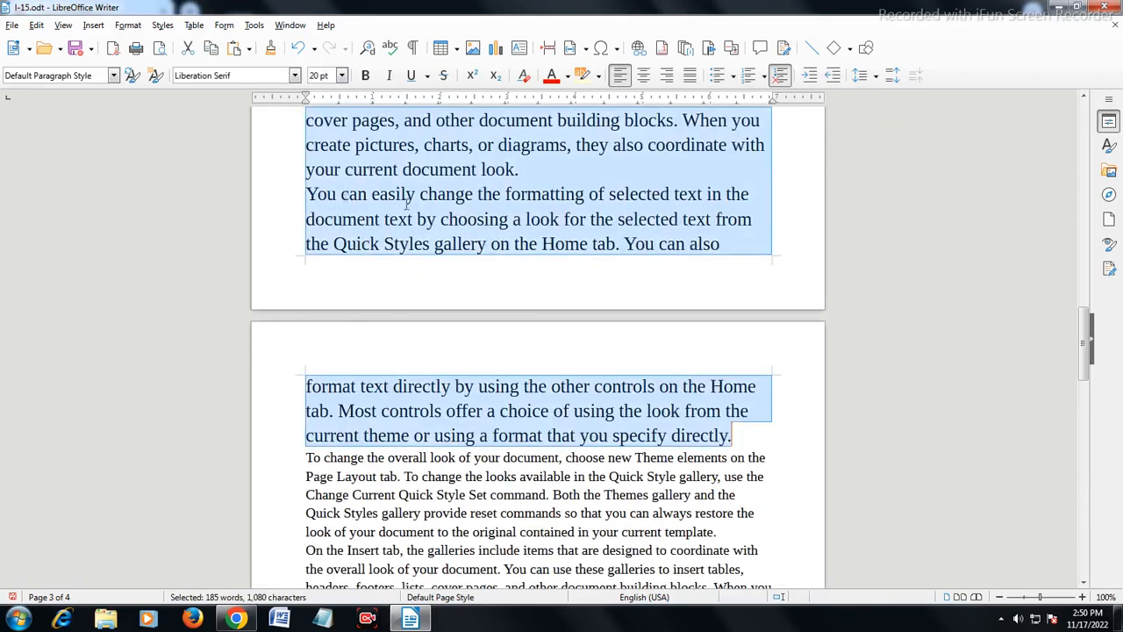
left_click(407, 204)
Colour the first 20 pt paragraph, "To change the overall look of your document", red
scroll(407, 204, "up", 8)
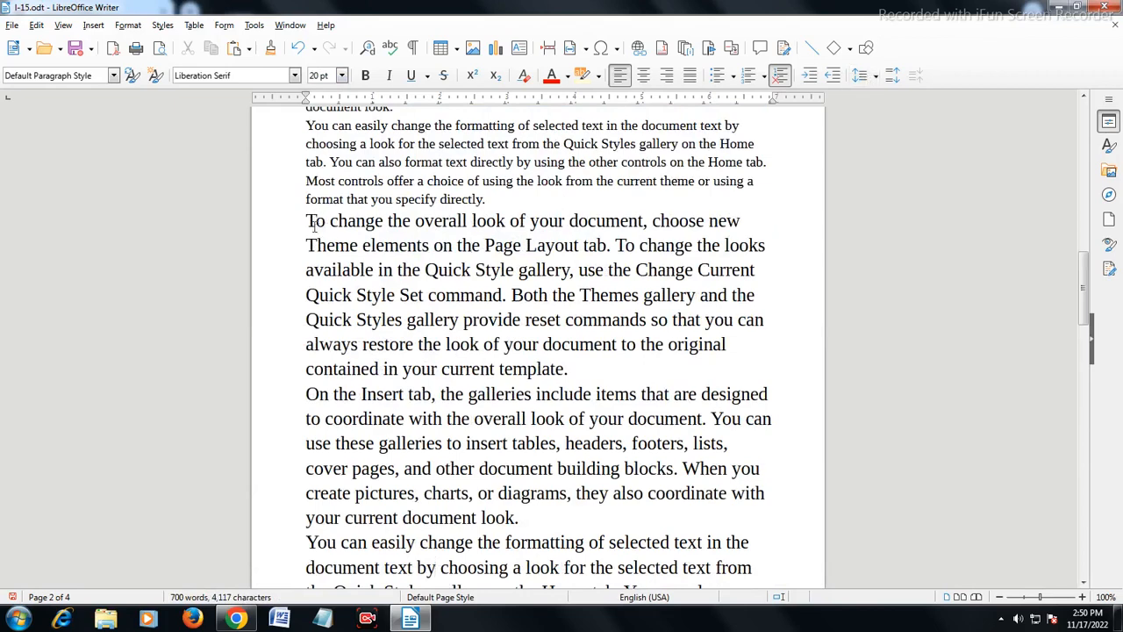
left_click_drag(306, 222, 570, 368)
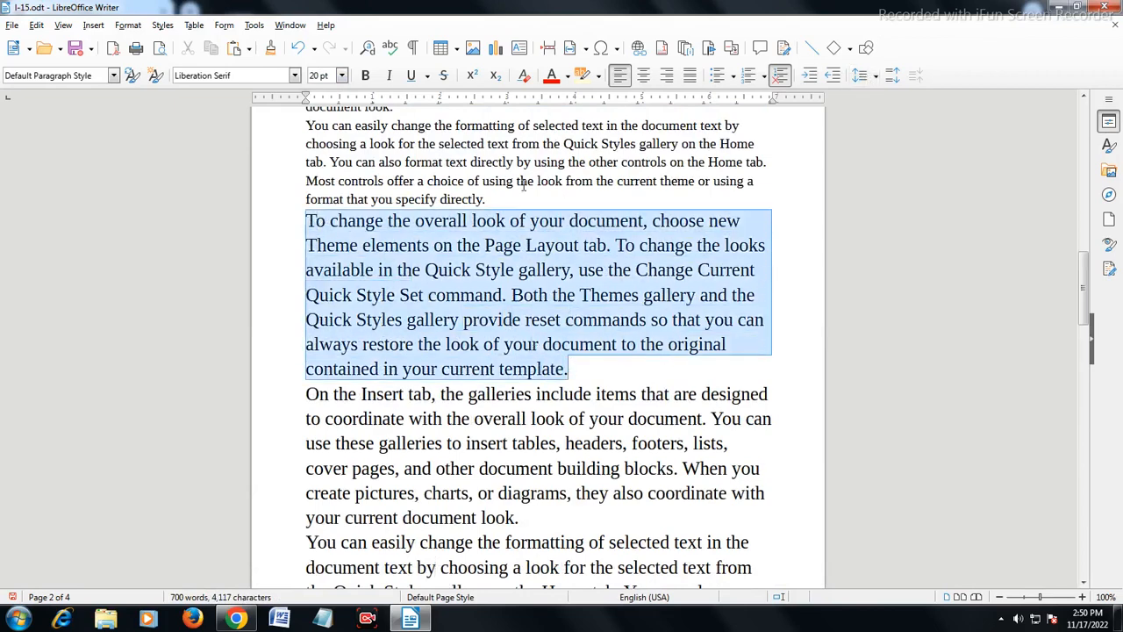
left_click(551, 75)
left_click(598, 319)
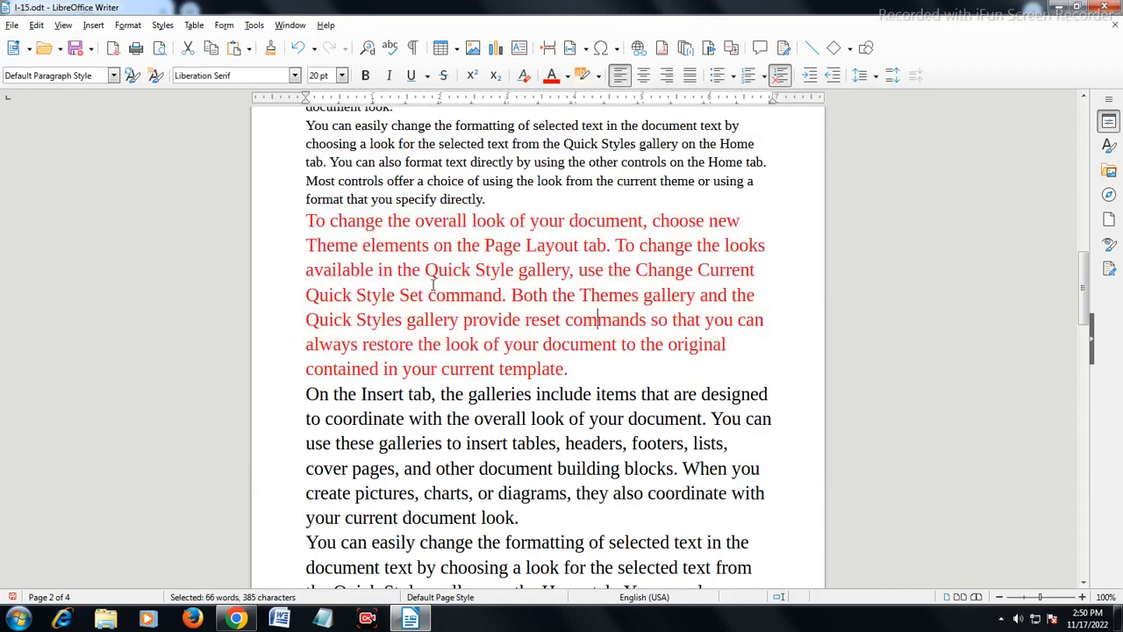
Try line spacings of 1.15, 1.5 and 2 on the red paragraph
left_click_drag(306, 222, 571, 368)
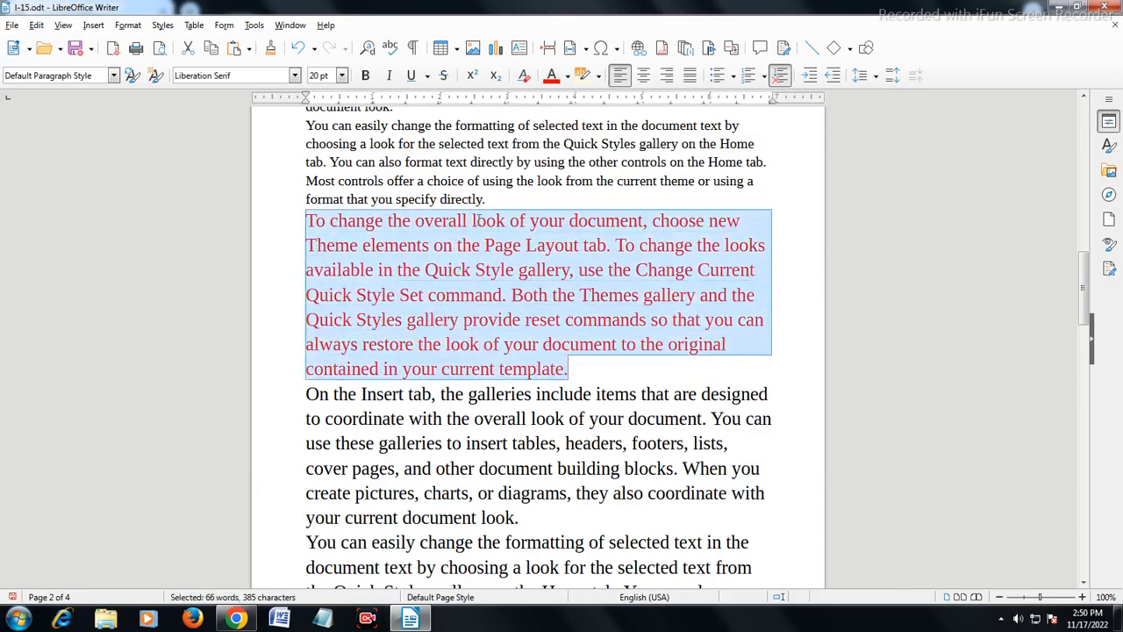
left_click(874, 78)
left_click(868, 123)
left_click(874, 79)
left_click(872, 152)
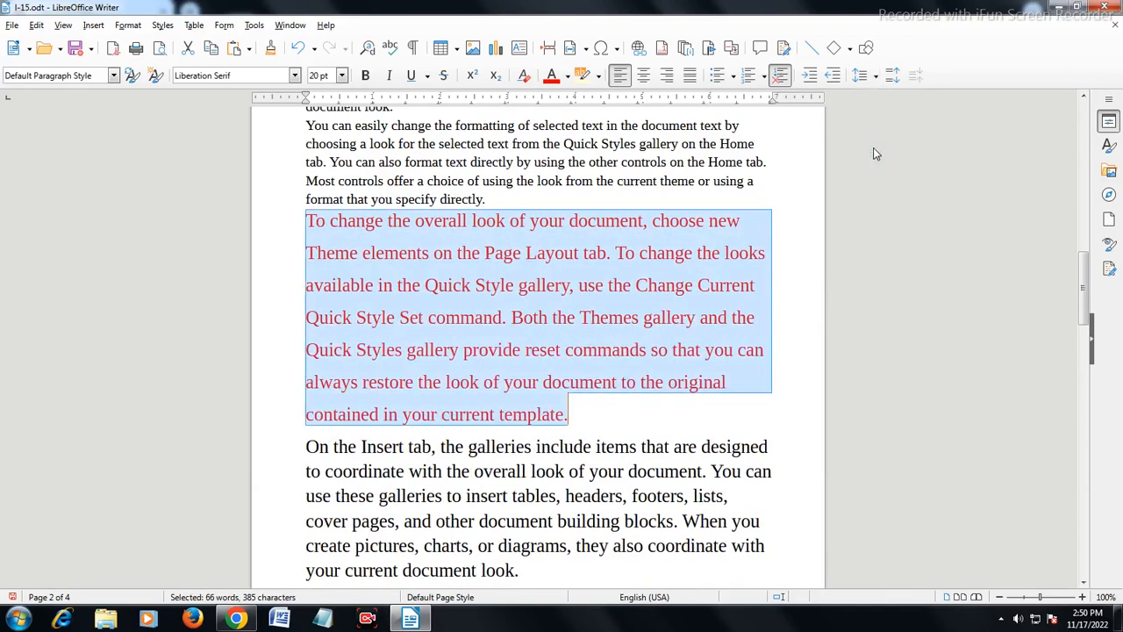
left_click(874, 78)
left_click(888, 180)
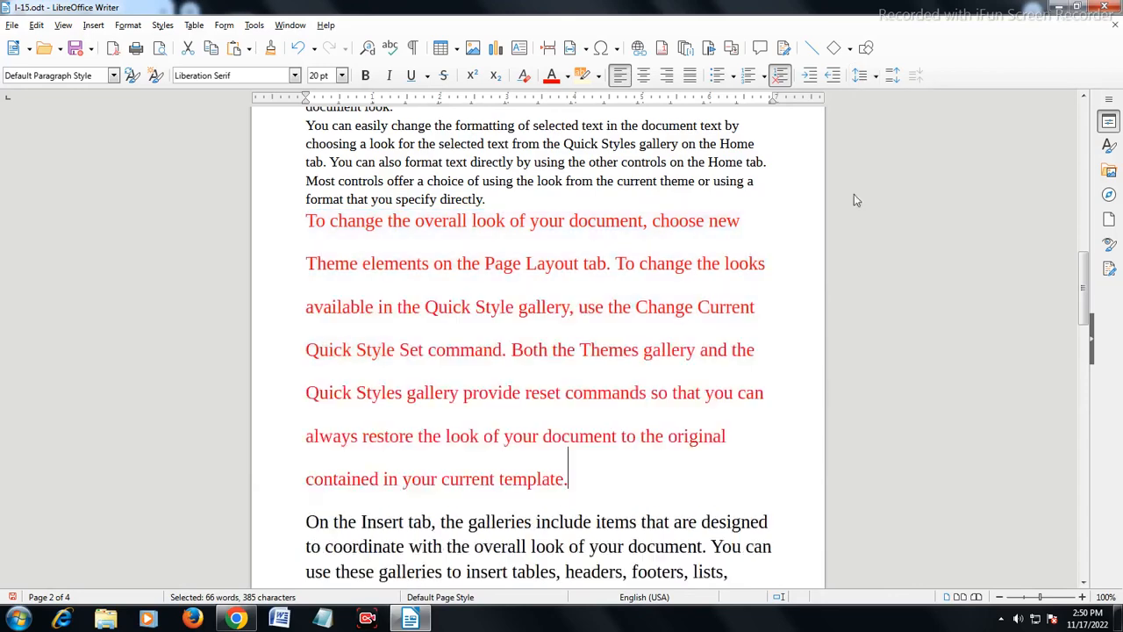
left_click(571, 306)
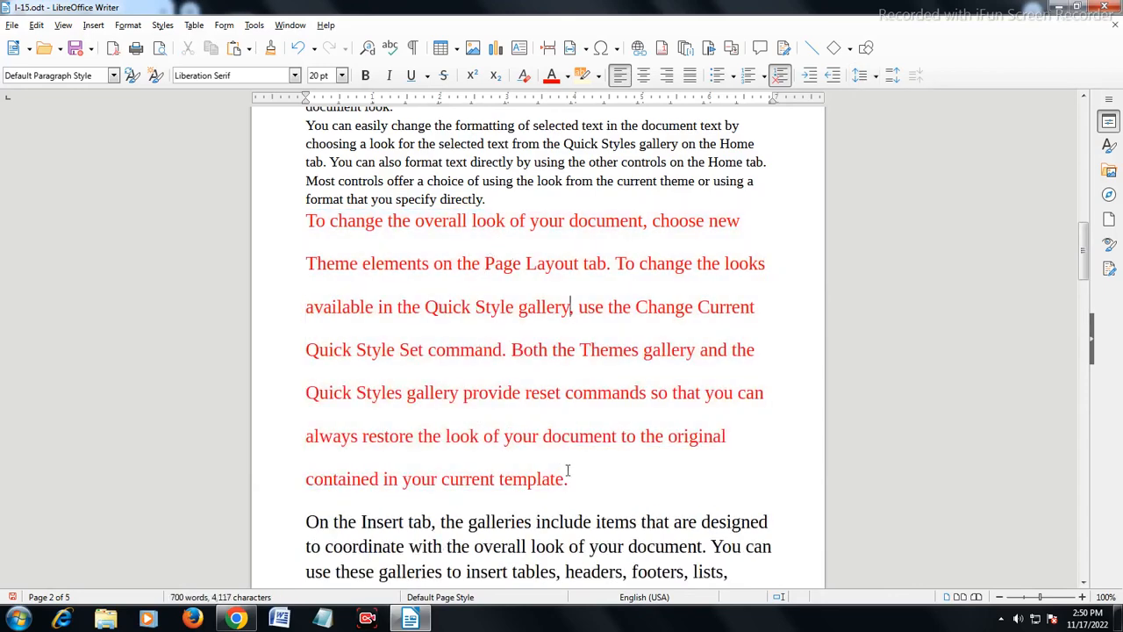
Set the red paragraph to single line spacing
left_click_drag(568, 478, 300, 227)
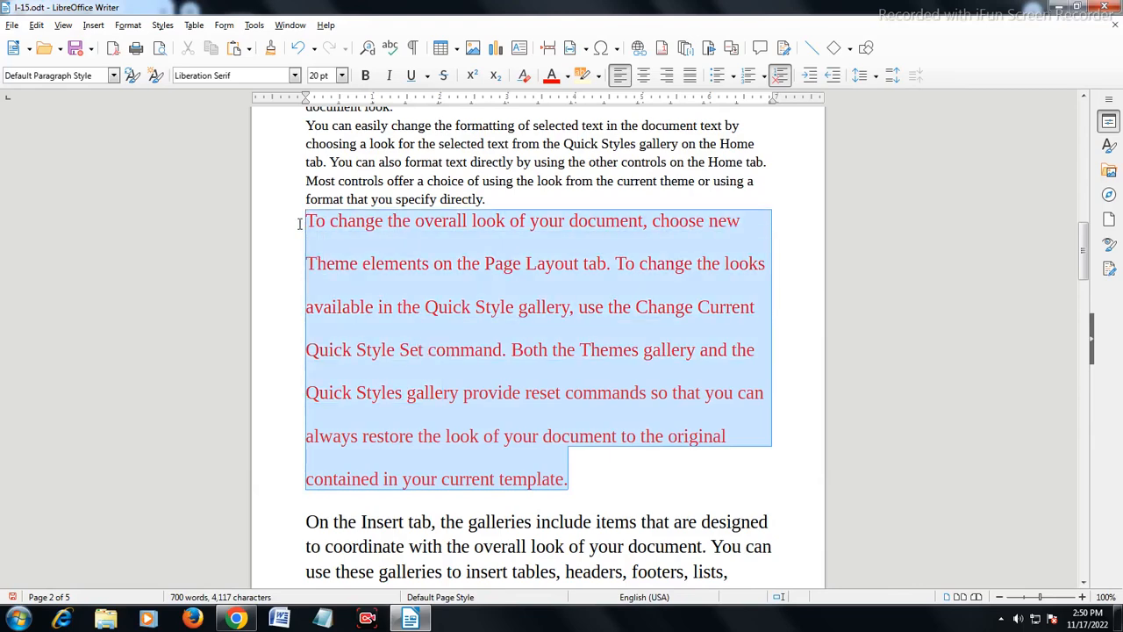
left_click(876, 78)
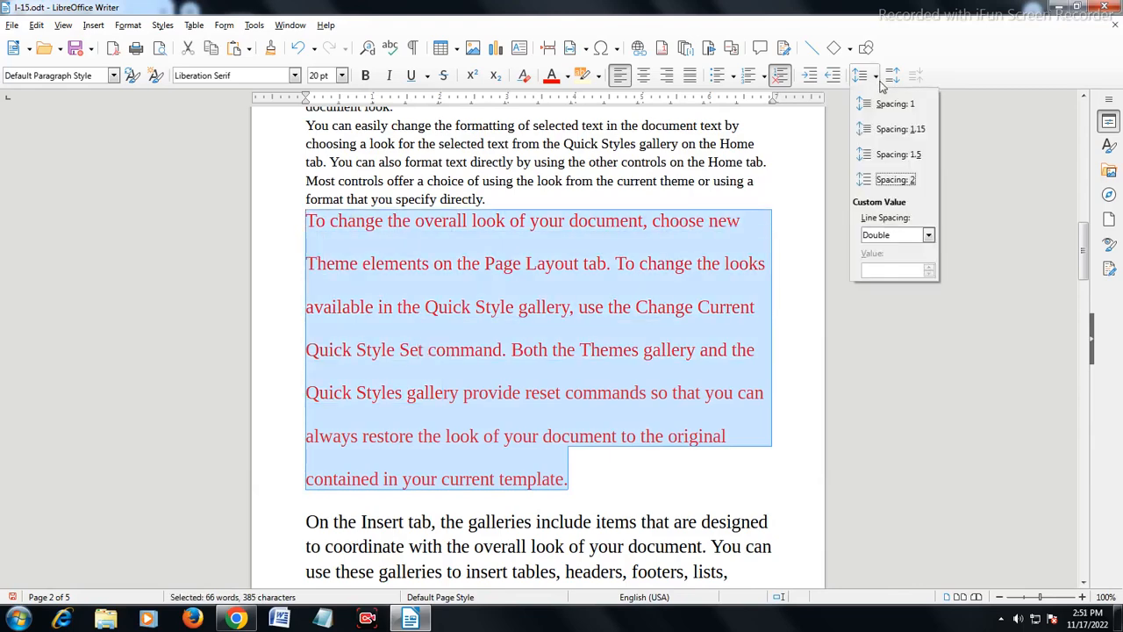
left_click(888, 105)
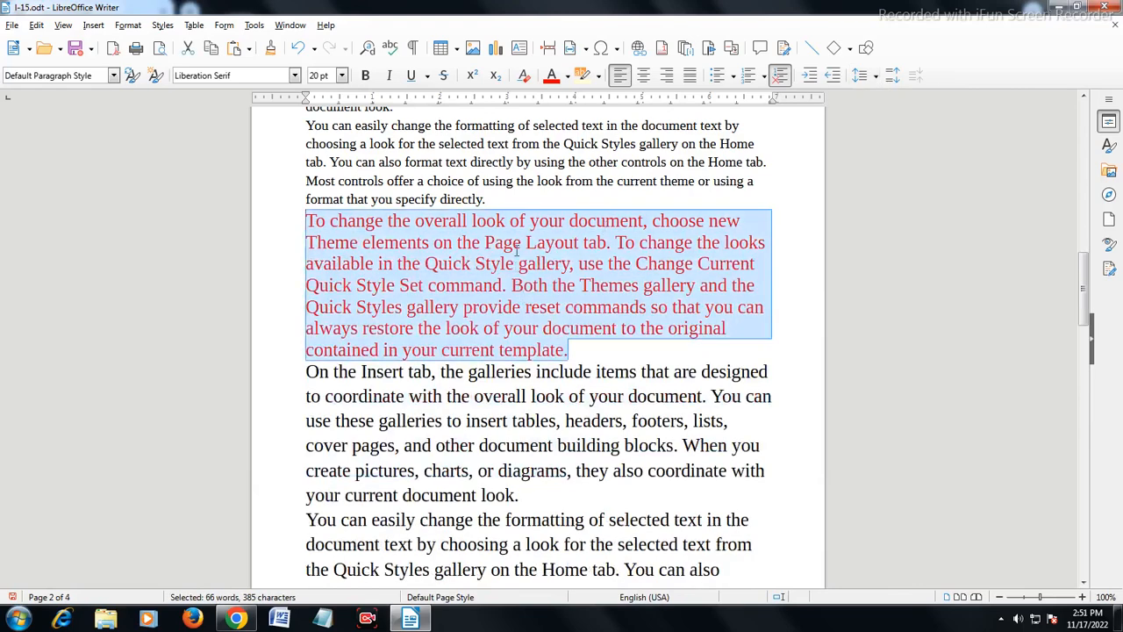
left_click(498, 332)
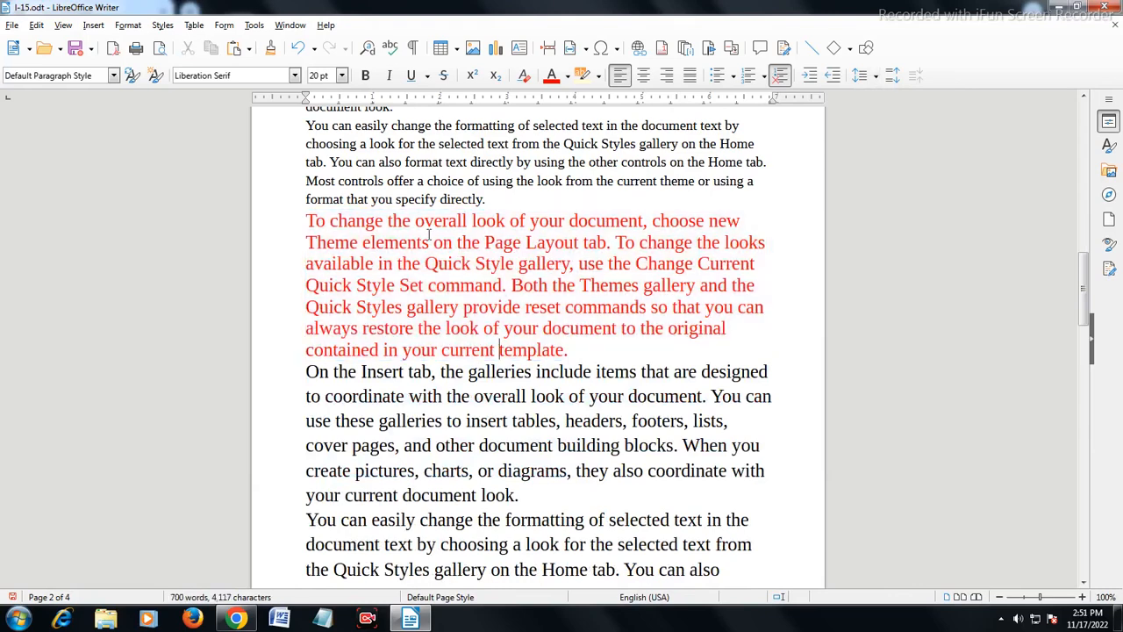
Set the red paragraph's line spacing to 1.5
left_click_drag(568, 349, 305, 220)
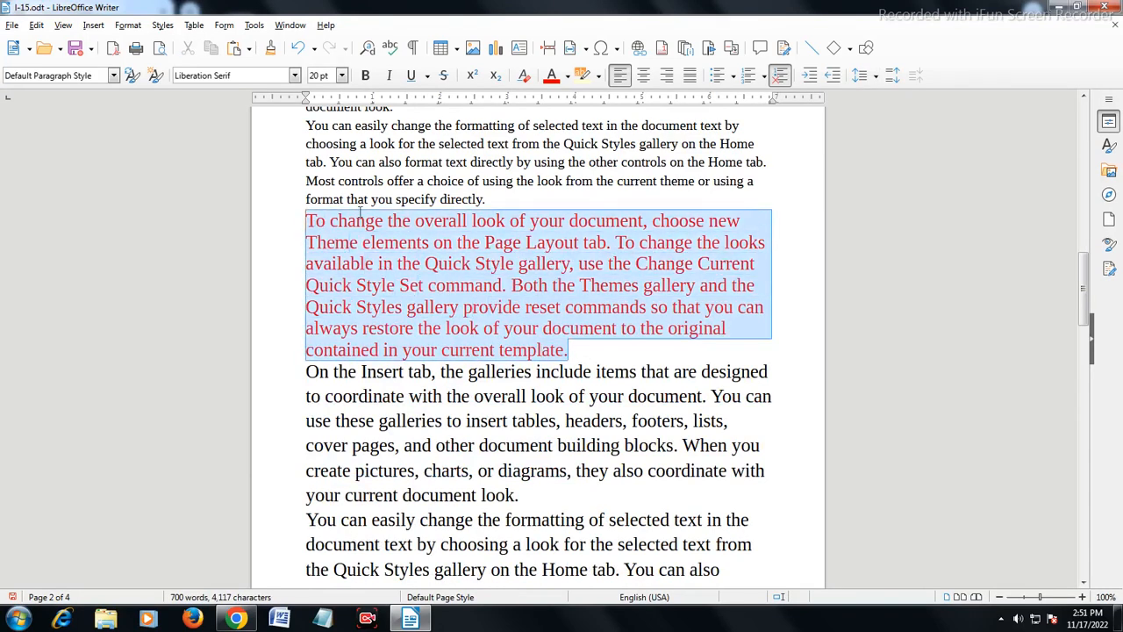
left_click(863, 75)
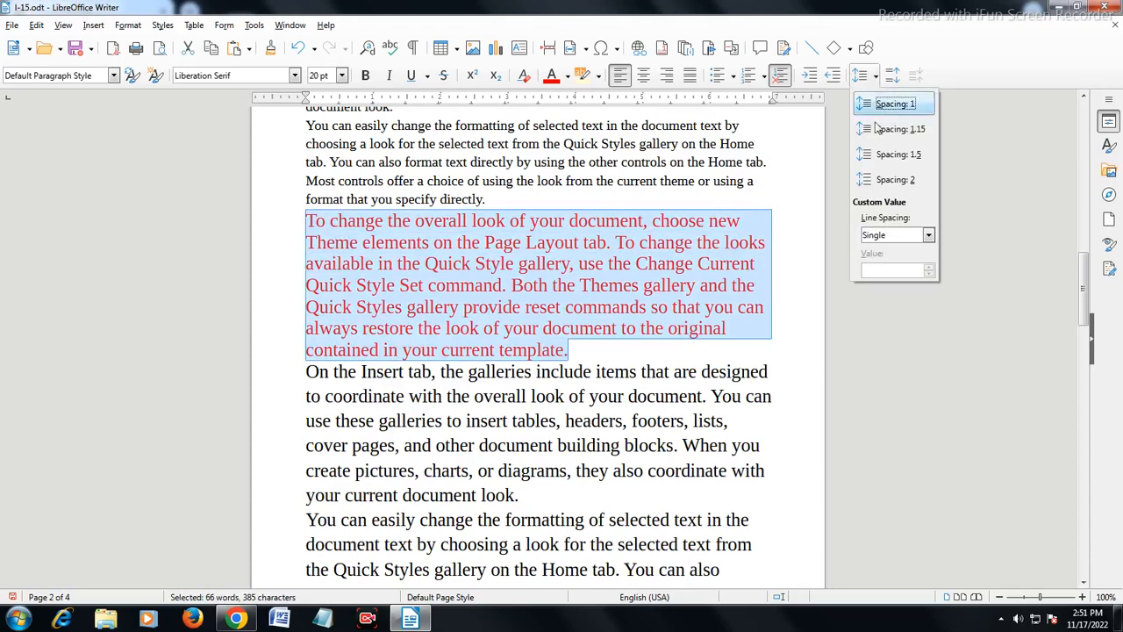
left_click(870, 158)
left_click(551, 333)
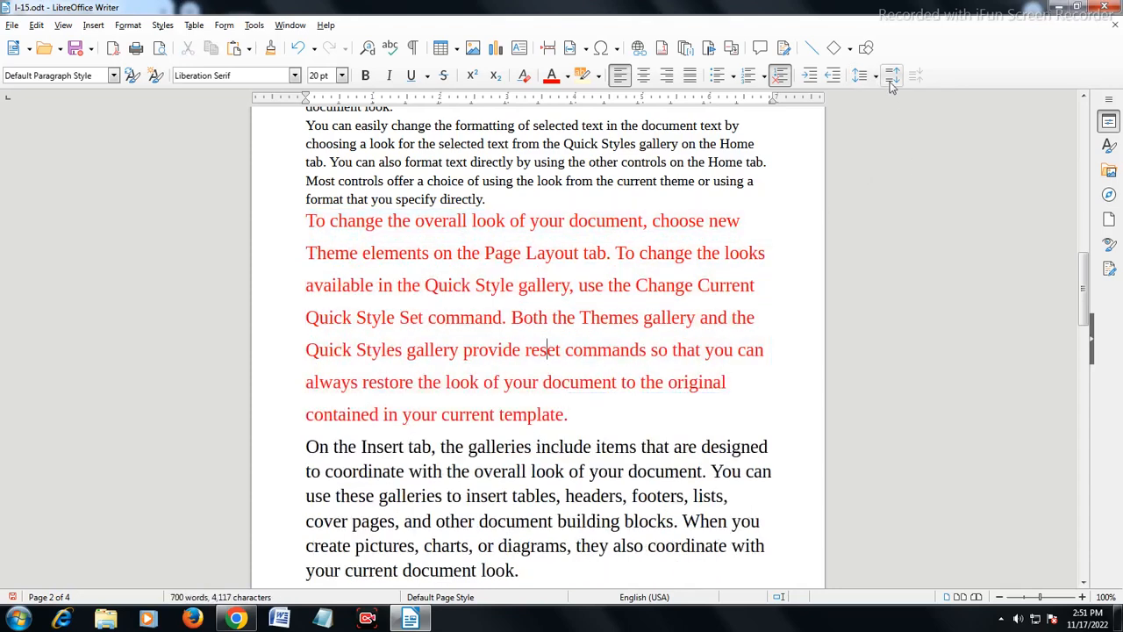
Increase the paragraph spacing of the "You can easily change the formatting" paragraph above the red one by several steps
left_click(656, 180)
left_click(876, 77)
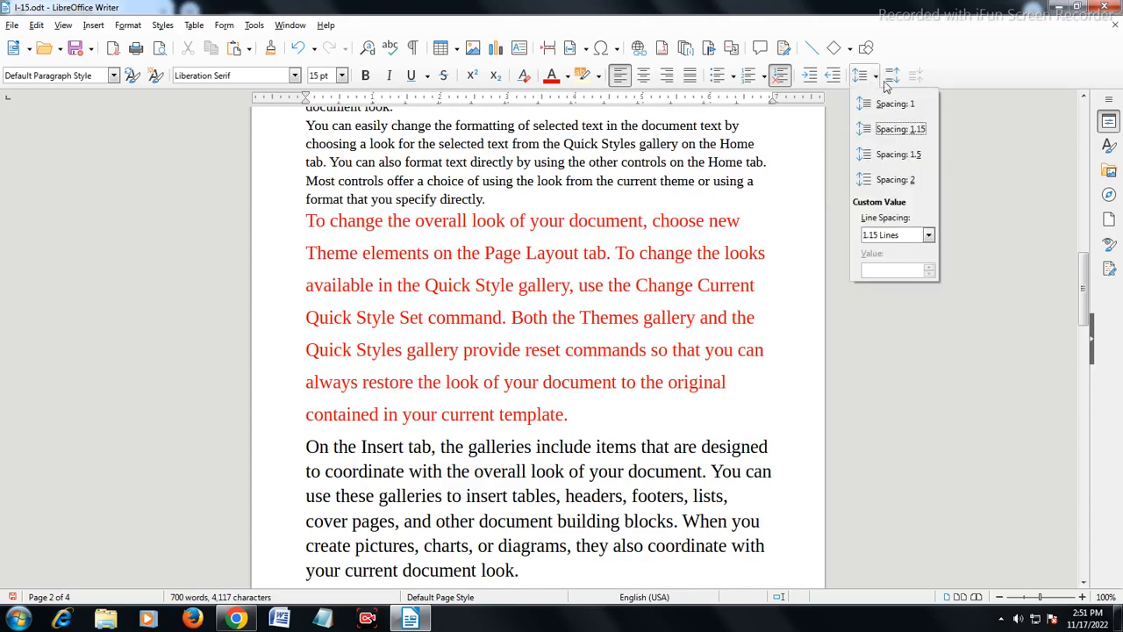
left_click(900, 79)
left_click(899, 79)
left_click(899, 79)
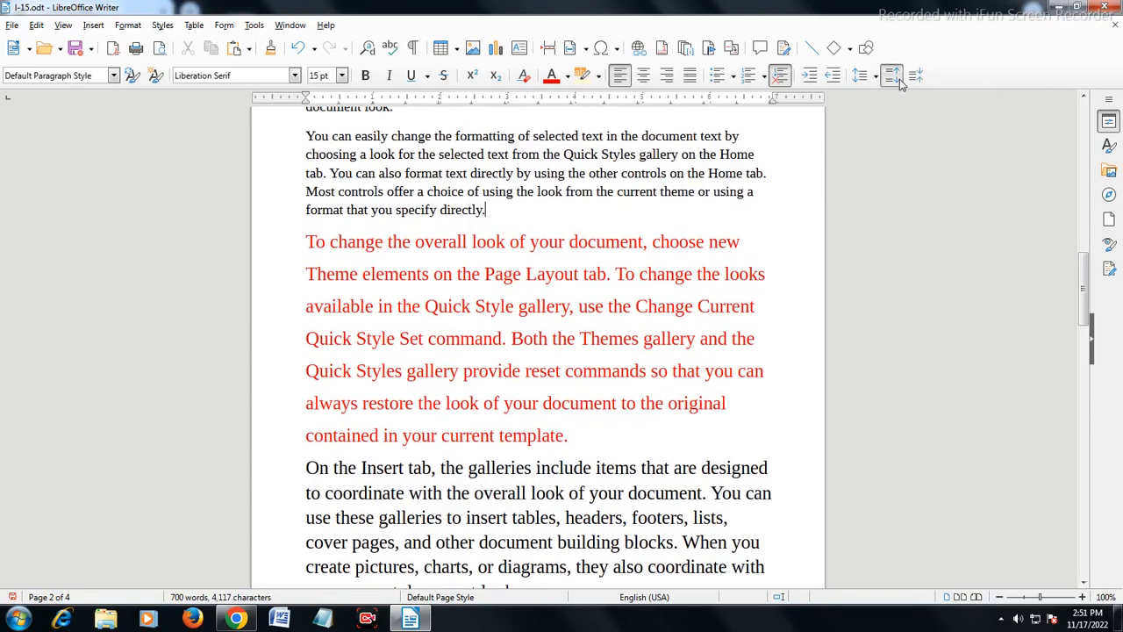
left_click(900, 79)
left_click(899, 79)
left_click(899, 79)
left_click(900, 81)
left_click(900, 82)
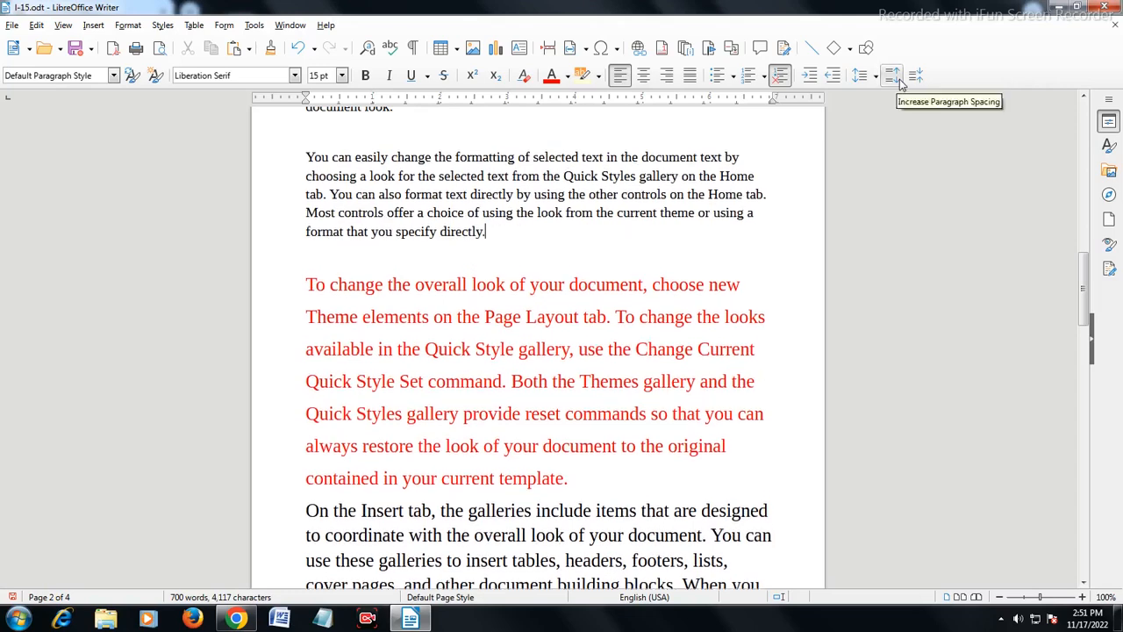
Increase the spacing of the "You can easily change the formatting" paragraph above the red one by three more steps
left_click(901, 81)
left_click(900, 82)
left_click(901, 81)
Increase the paragraph spacing of the large red "To change the overall look of your document" paragraph by several steps
scroll(526, 354, "down", 3)
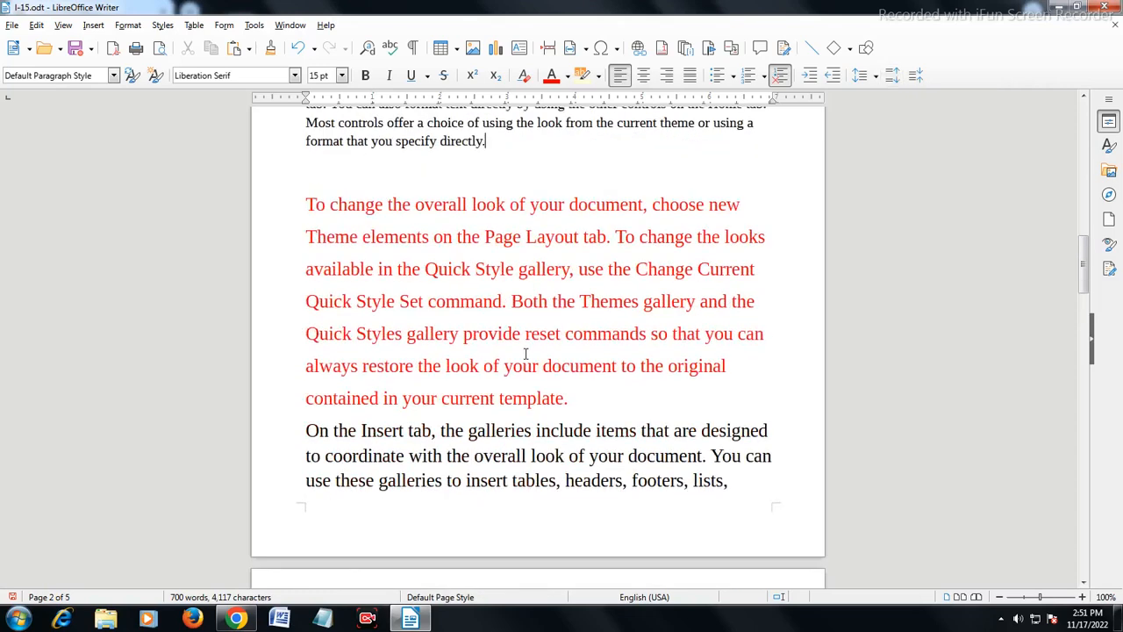
left_click(580, 397)
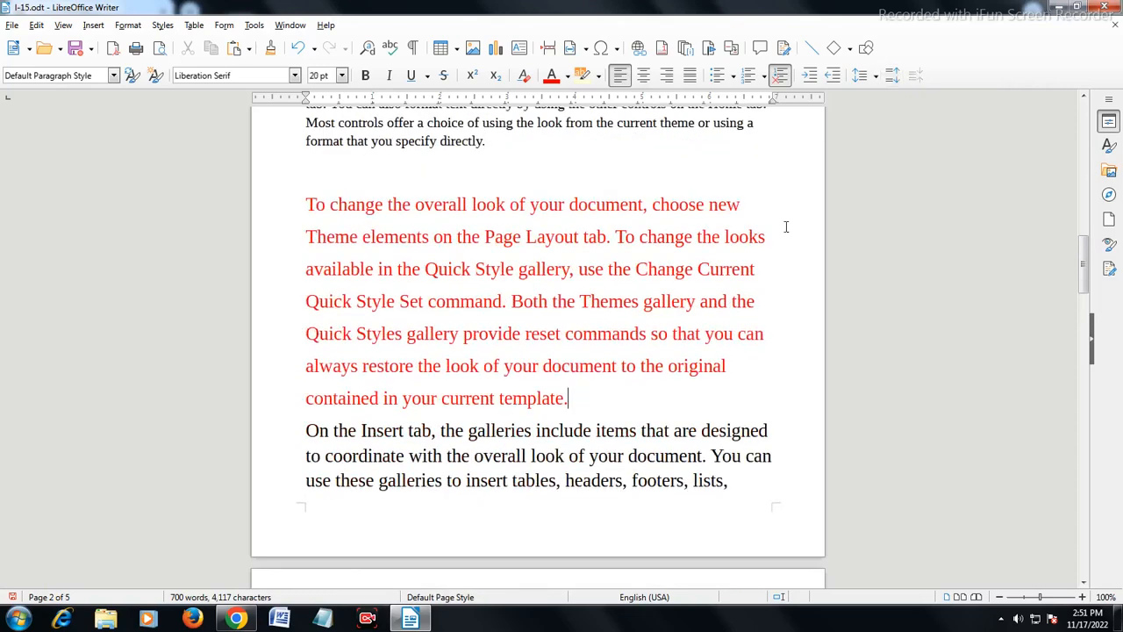
left_click(893, 79)
left_click(893, 79)
left_click(893, 80)
left_click(893, 80)
left_click(893, 80)
left_click(894, 80)
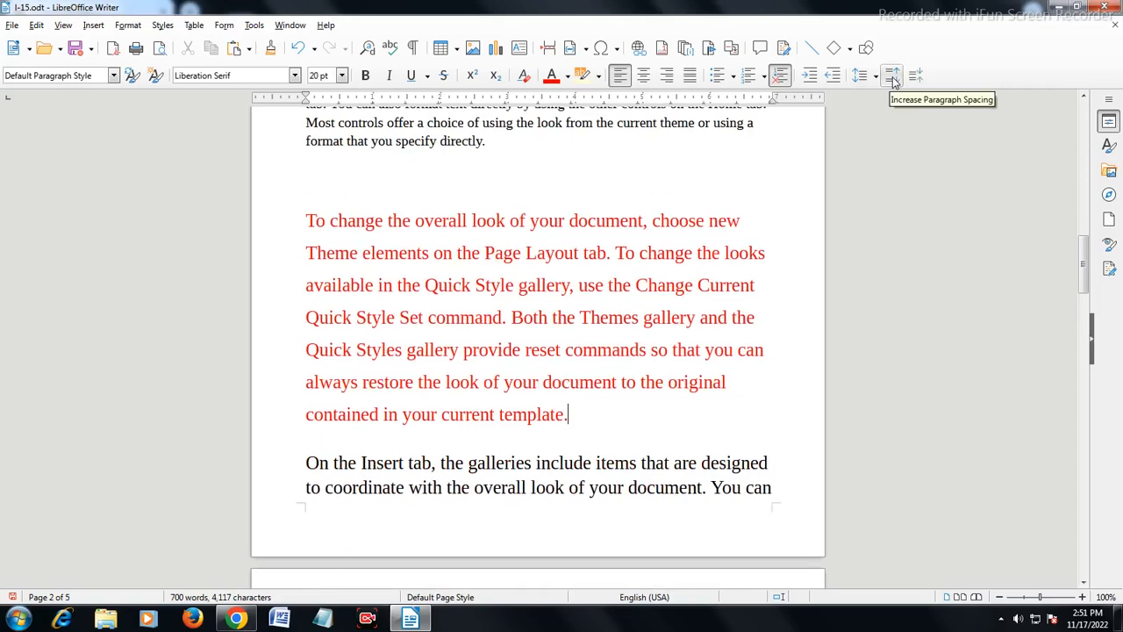
Decrease the red paragraph's spacing step by step until it cannot be reduced further
left_click(916, 77)
left_click(916, 77)
left_click(916, 77)
left_click(916, 77)
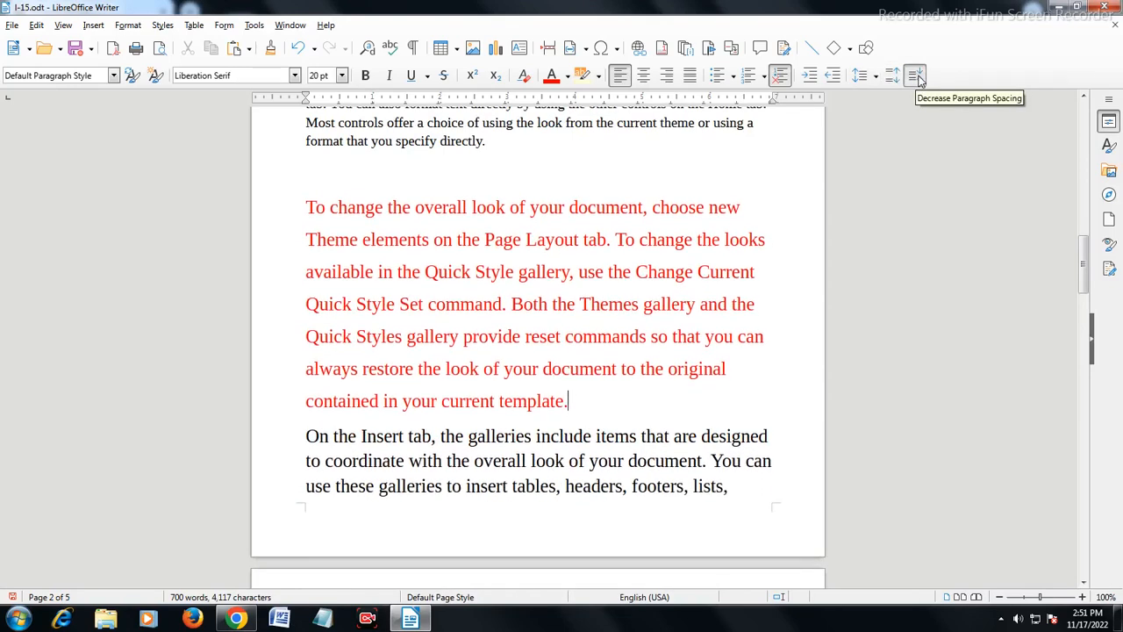
left_click(916, 77)
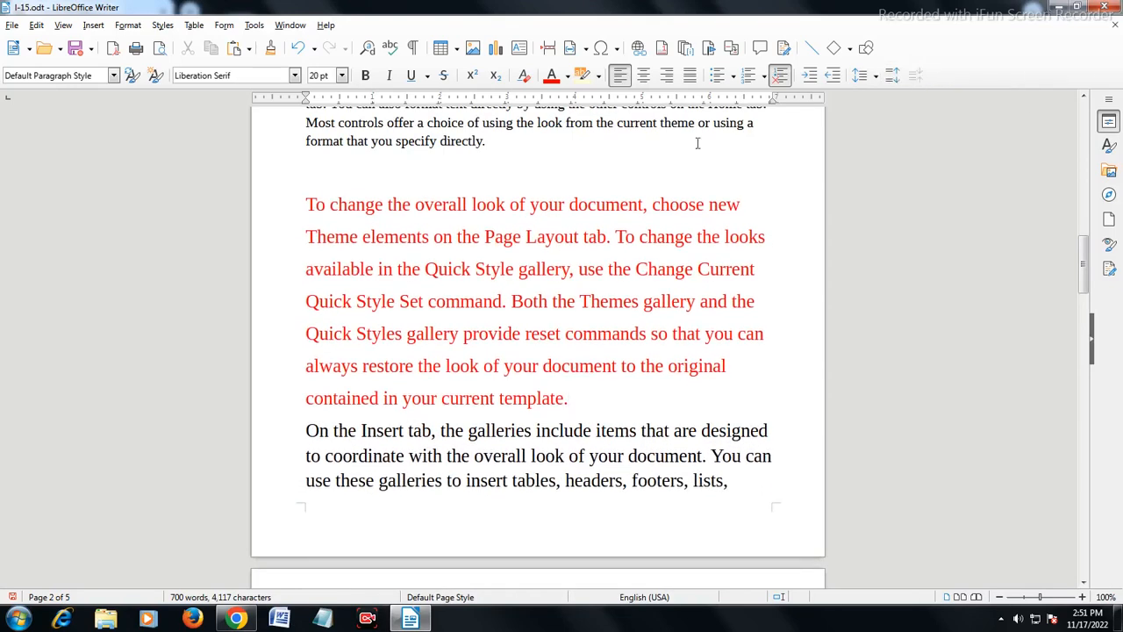
Increase the large red paragraph's spacing from its beginning by a few steps and reduce it again by the same amount
left_click(893, 78)
left_click(893, 78)
left_click(893, 78)
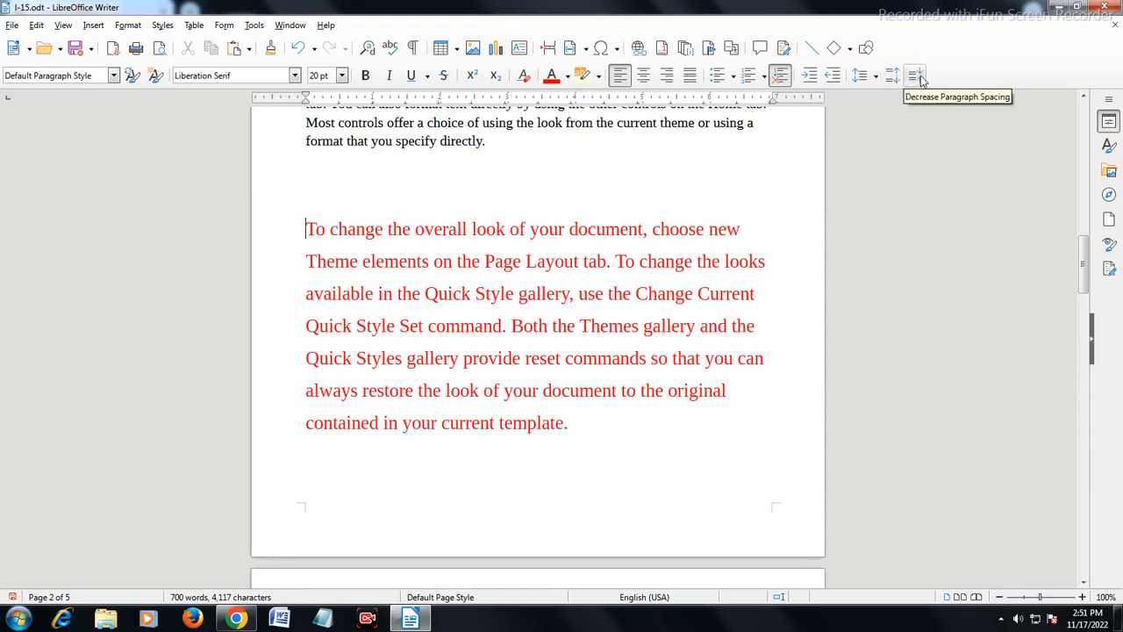
left_click(916, 77)
left_click(916, 77)
left_click(916, 77)
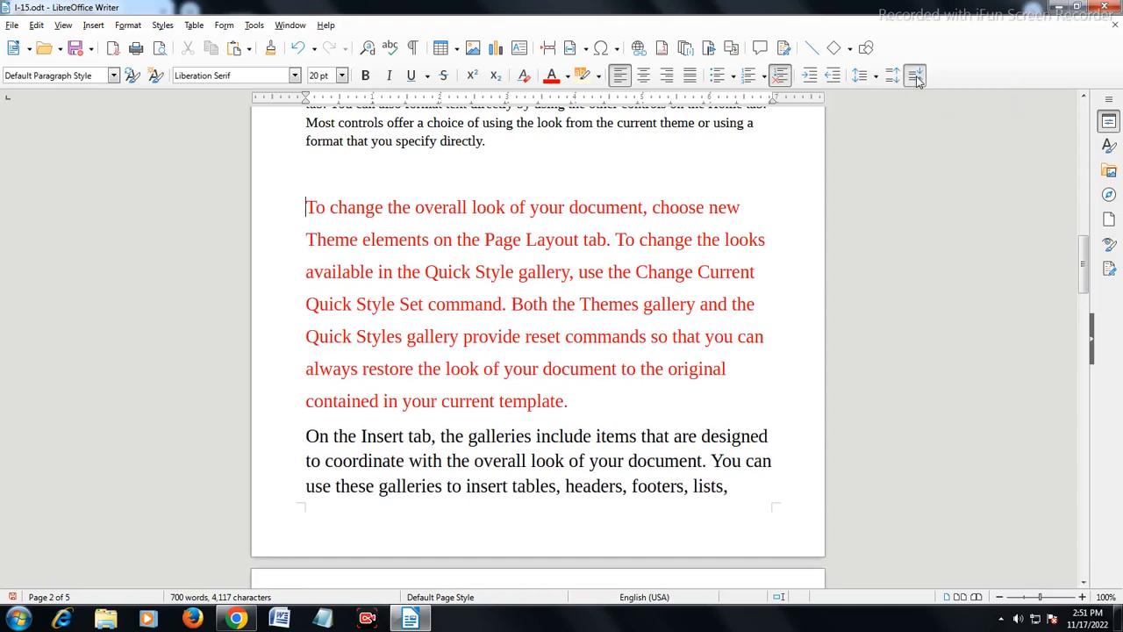
scroll(587, 255, "up", 3)
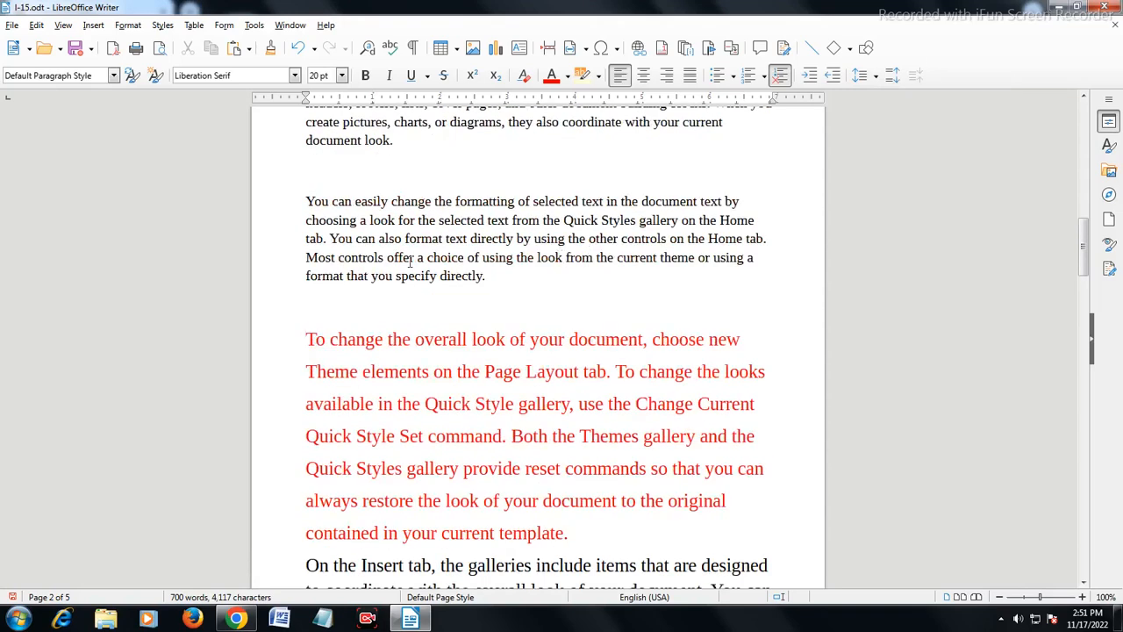
scroll(409, 261, "up", 2)
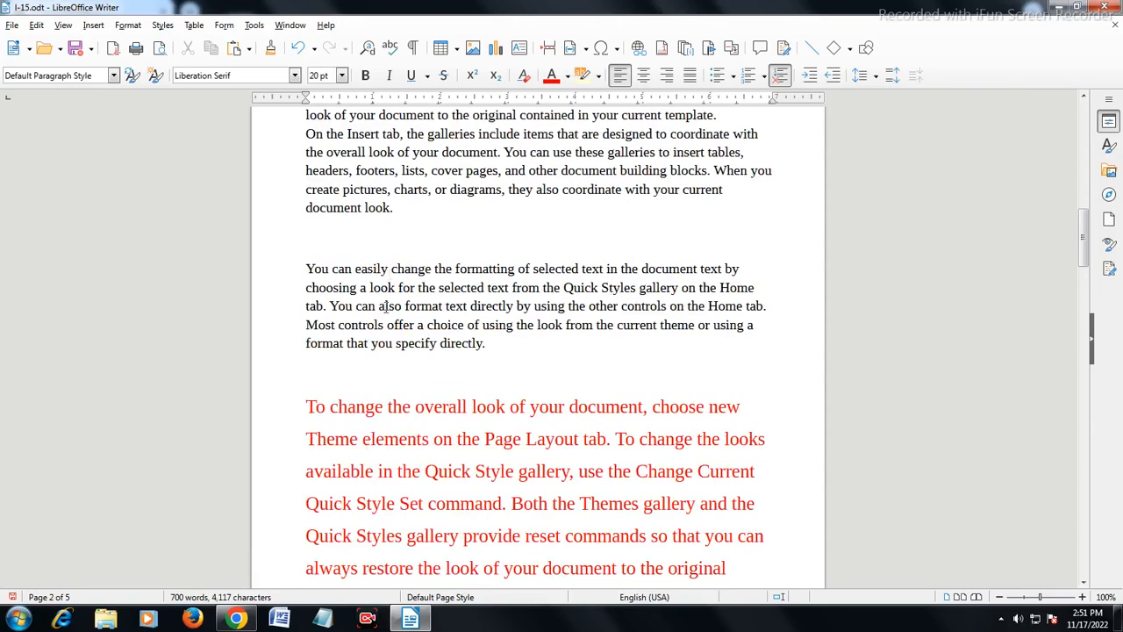
scroll(386, 306, "up", 3)
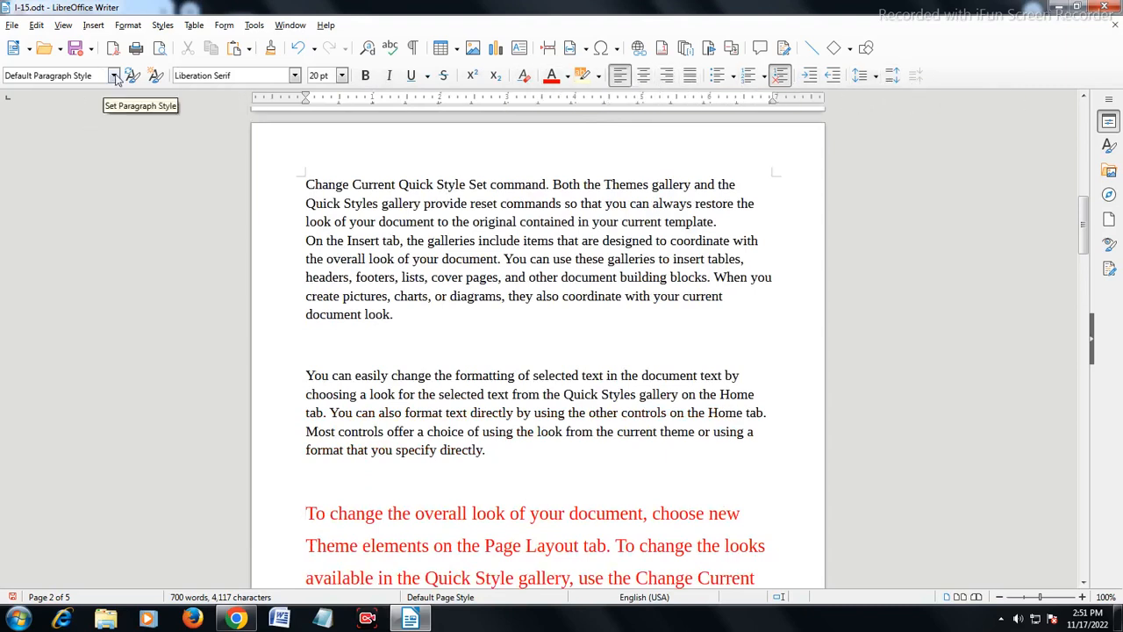
left_click_drag(297, 179, 432, 315)
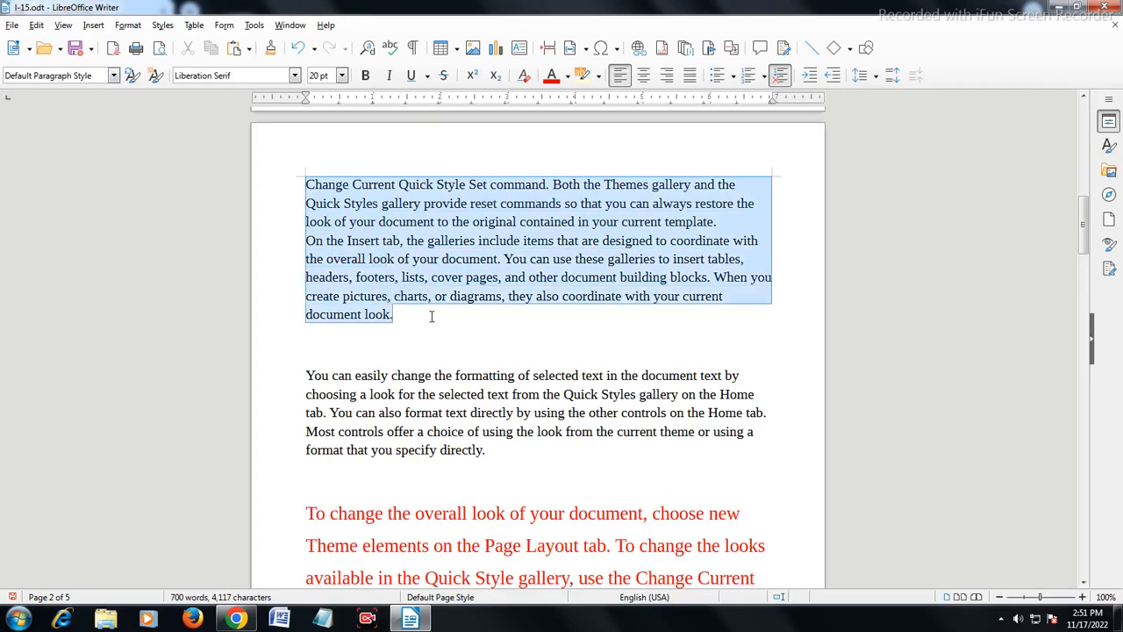
left_click(113, 76)
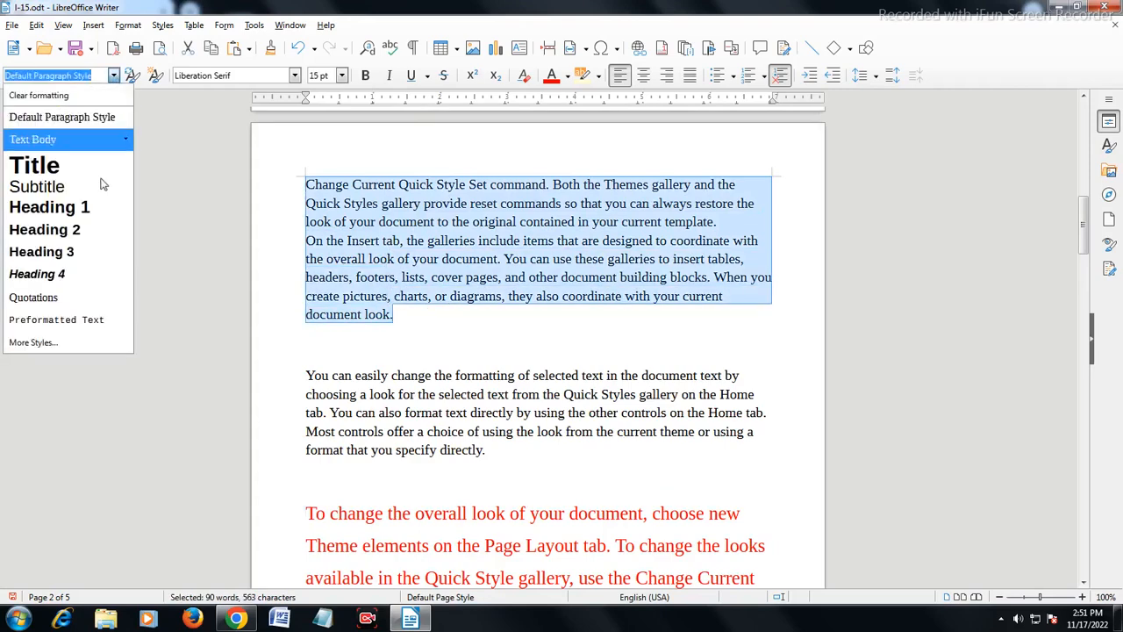
left_click(429, 261)
left_click(310, 195)
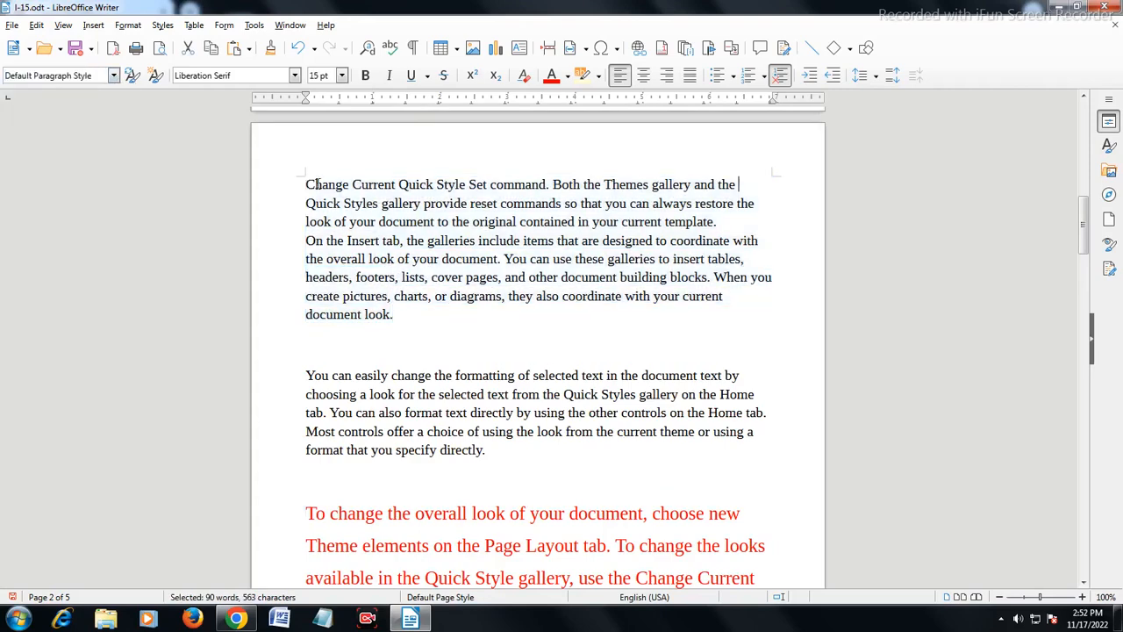
scroll(317, 183, "up", 3)
left_click_drag(306, 325, 466, 326)
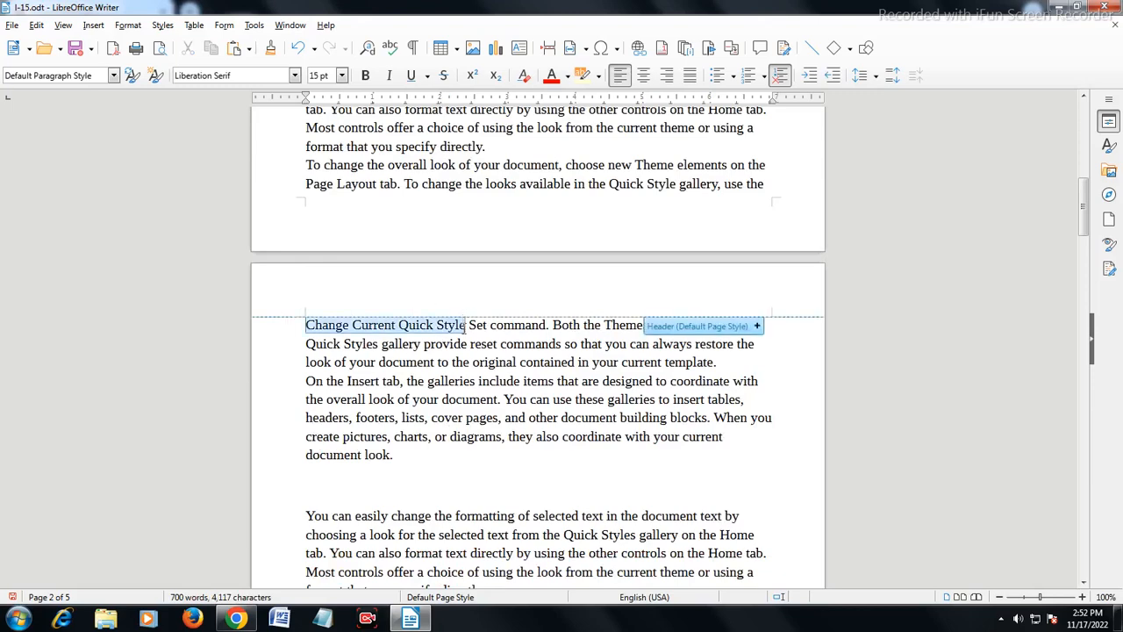
scroll(393, 404, "down", 2)
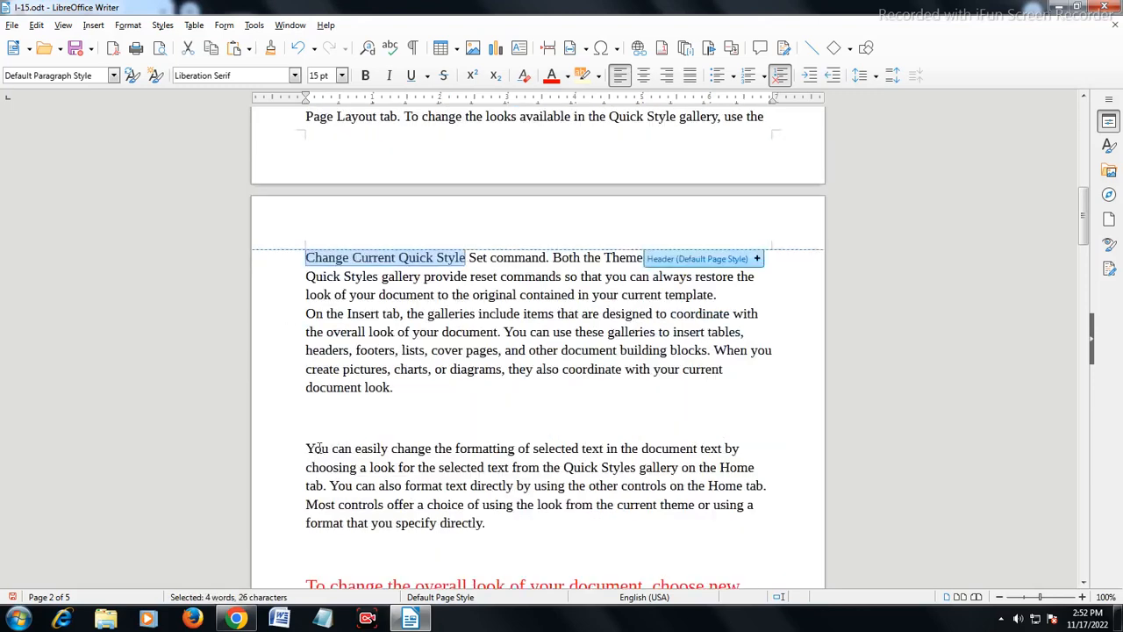
scroll(417, 438, "down", 3)
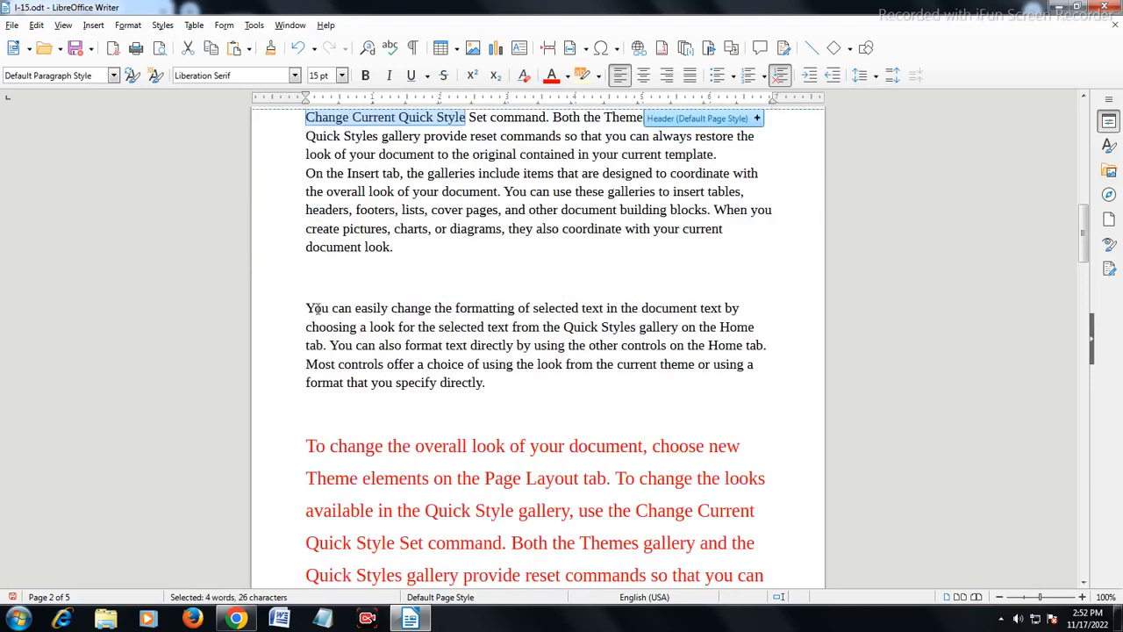
Apply the Heading 1 style to the "You can easily change the formatting" paragraph directly above the large red paragraph
left_click_drag(314, 308, 524, 308)
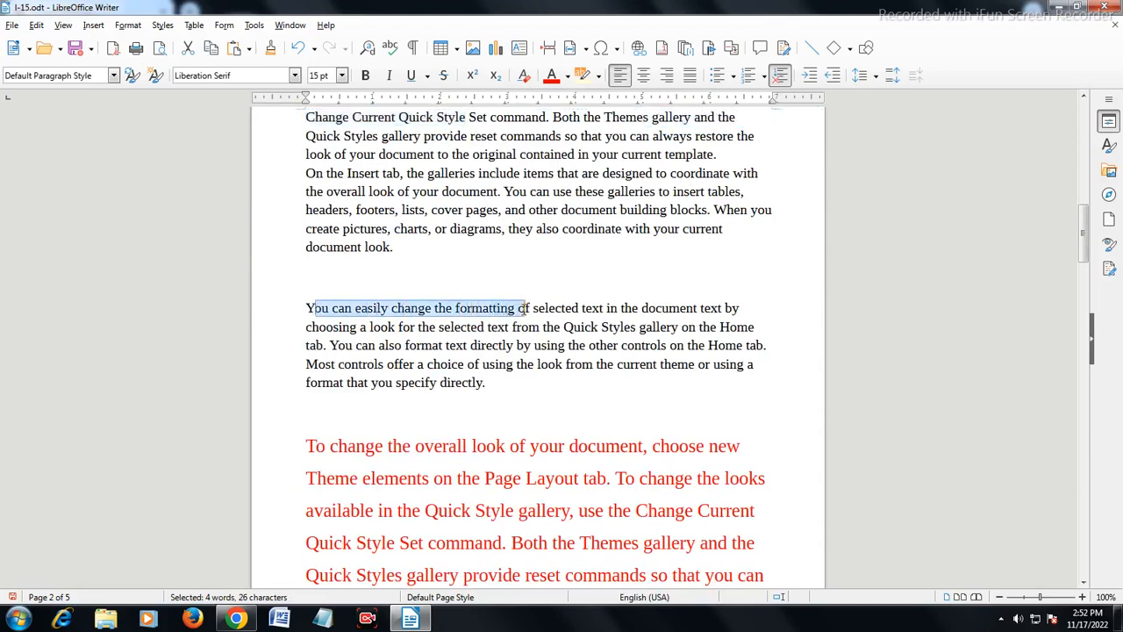
left_click(428, 325)
left_click_drag(306, 308, 519, 308)
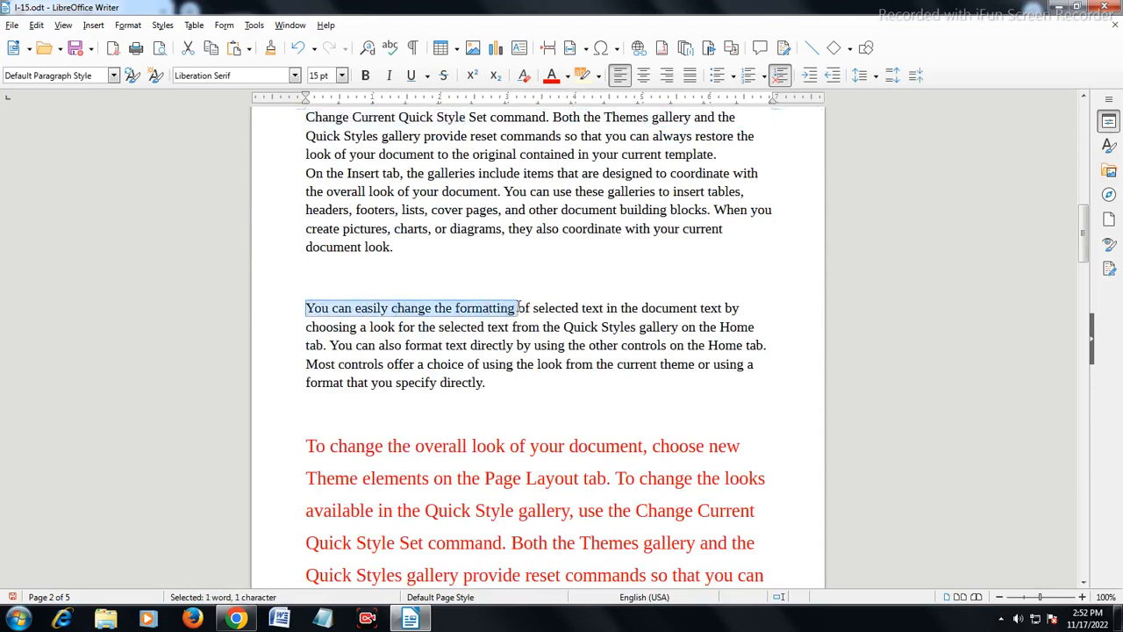
left_click(113, 76)
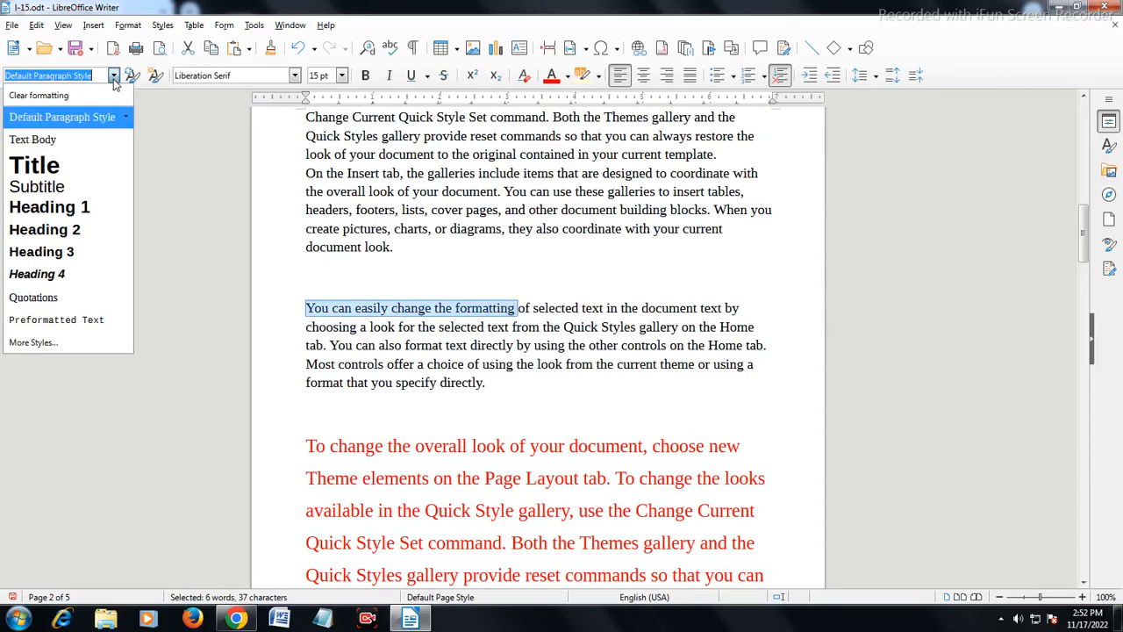
left_click(94, 206)
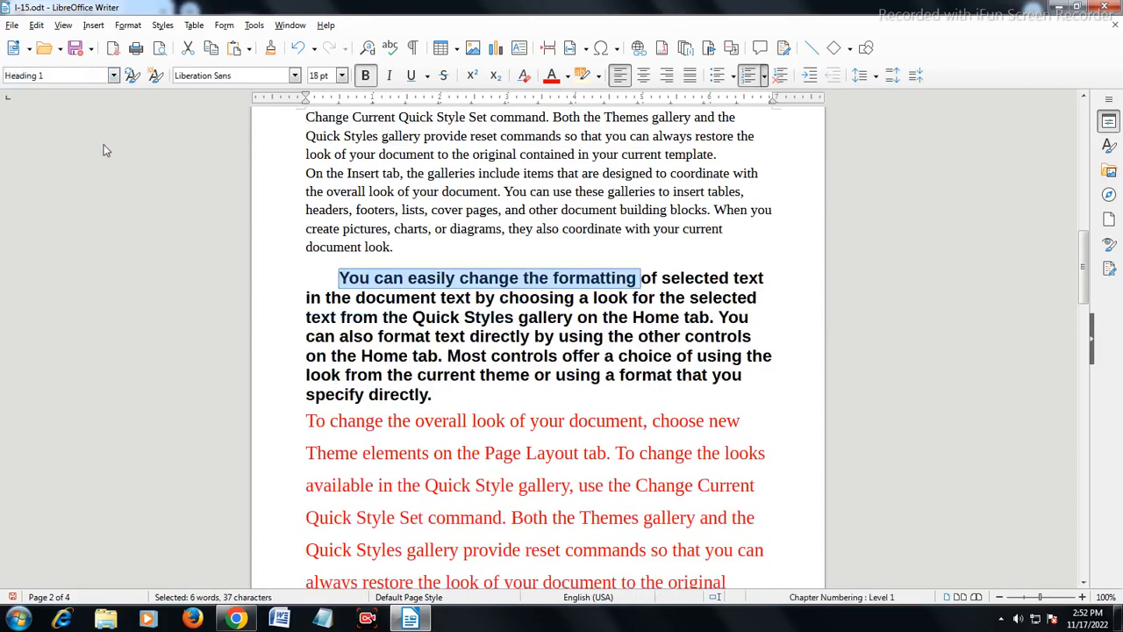
Split "You can easily change" off the black paragraph on page 1 onto its own line, followed by an empty line
scroll(394, 308, "up", 4)
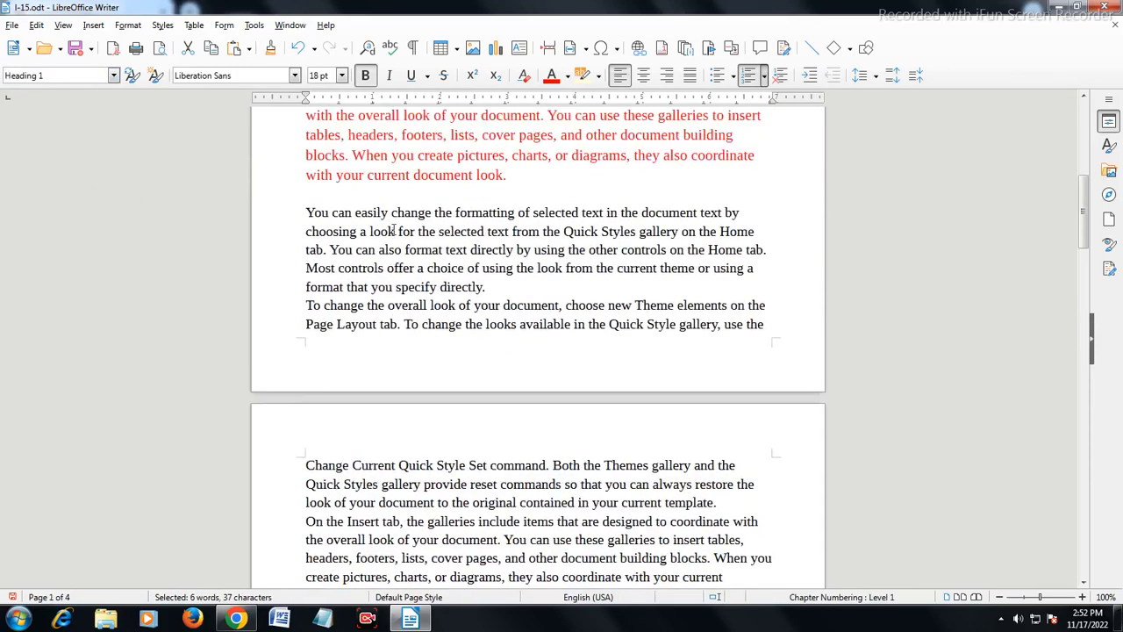
scroll(394, 230, "up", 6)
scroll(412, 208, "down", 5)
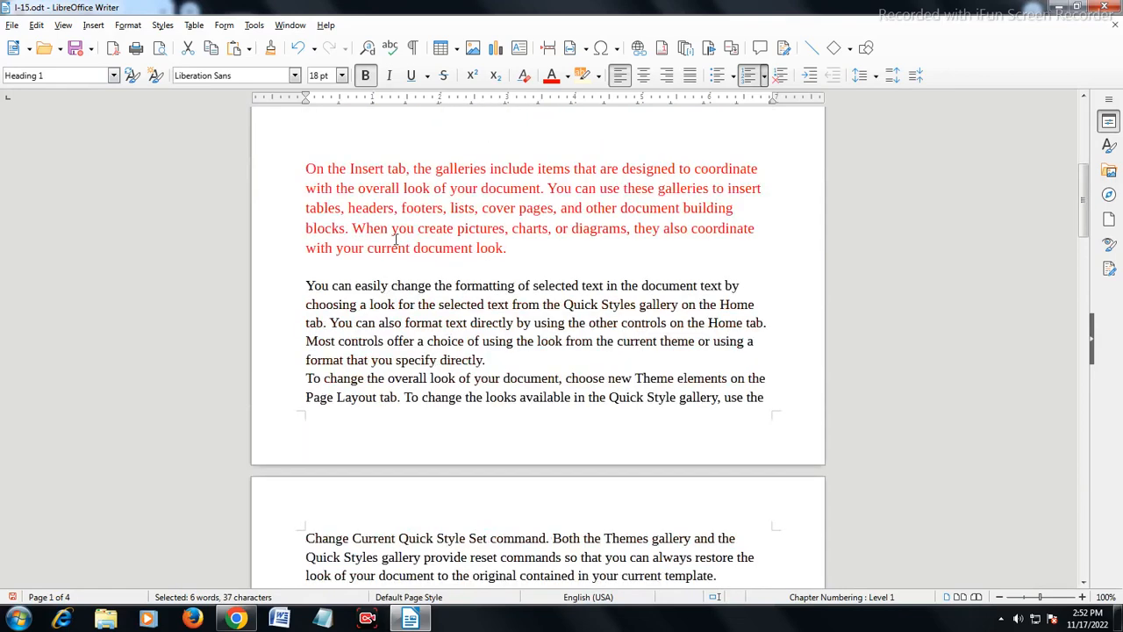
left_click_drag(524, 250, 320, 249)
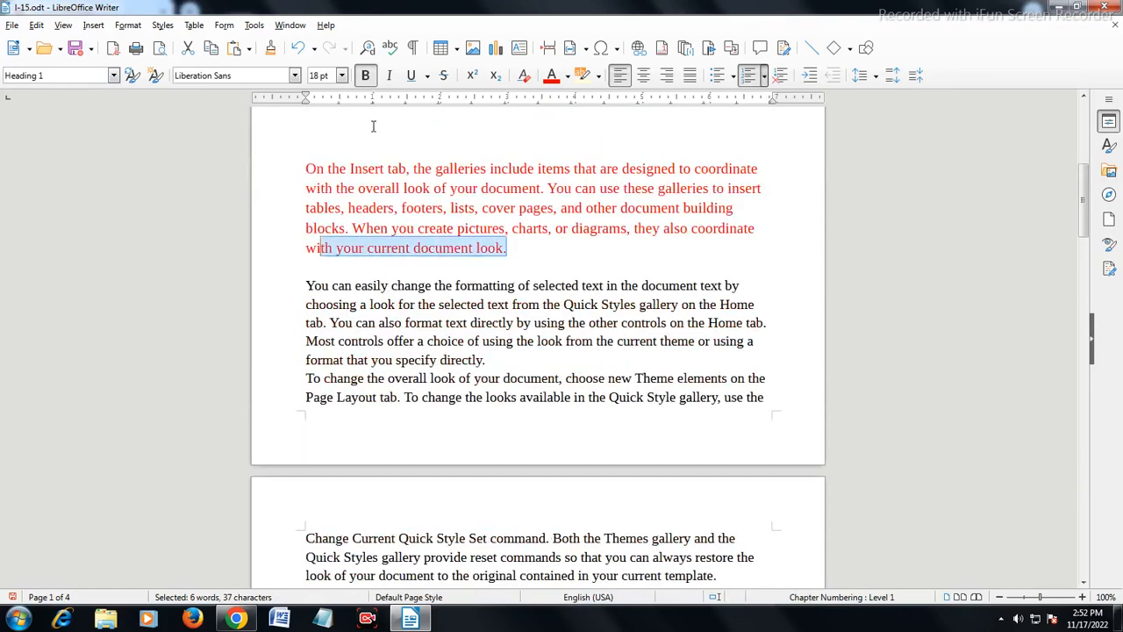
left_click(444, 279)
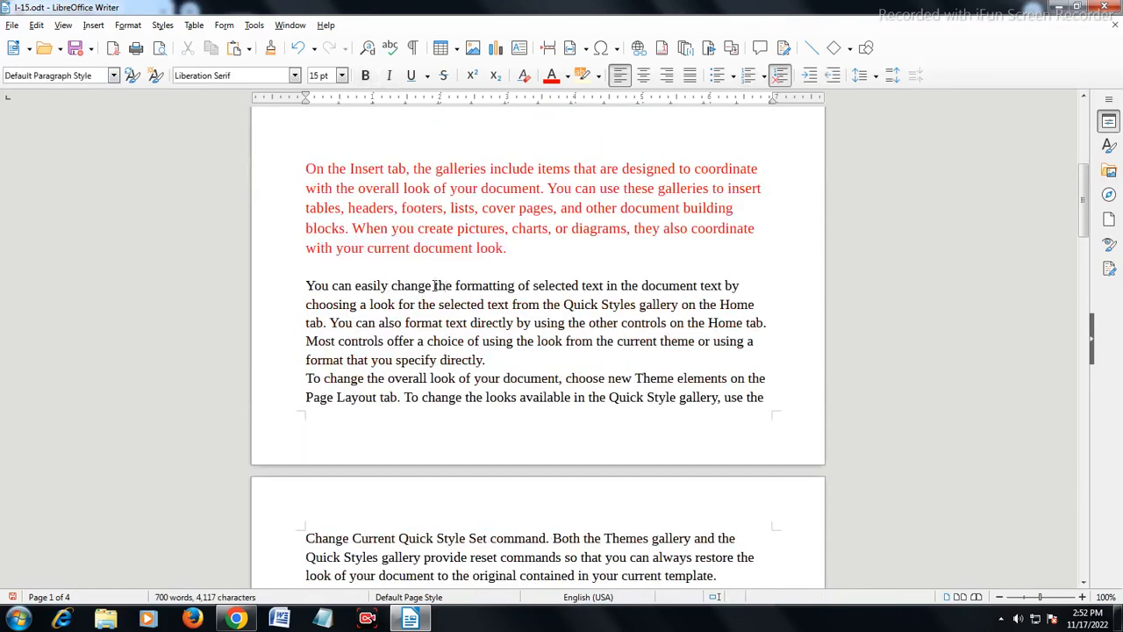
key("Return")
key("Return")
Apply the Heading 1 style to the separated line "You can easily change" on page 1
left_click_drag(436, 285, 274, 279)
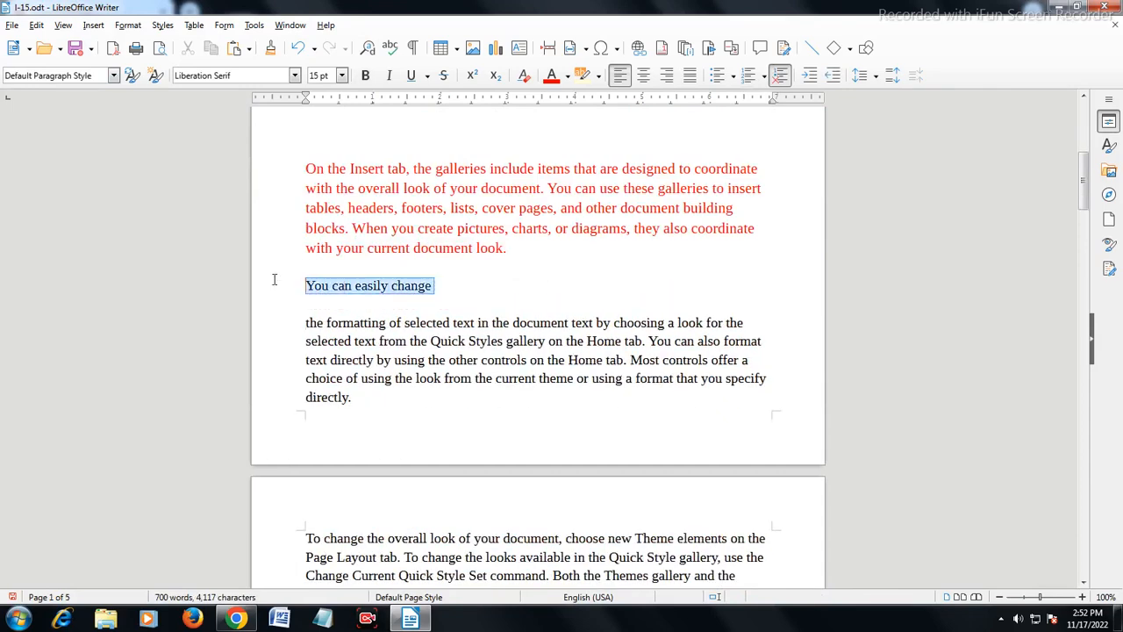
left_click(113, 76)
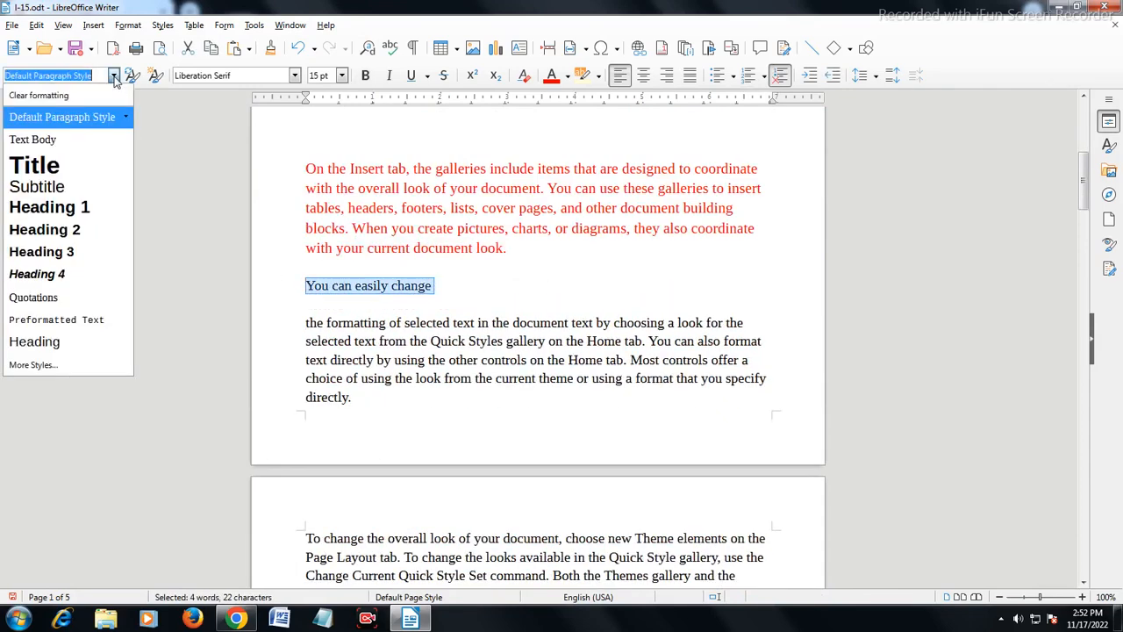
left_click(71, 213)
left_click(486, 328)
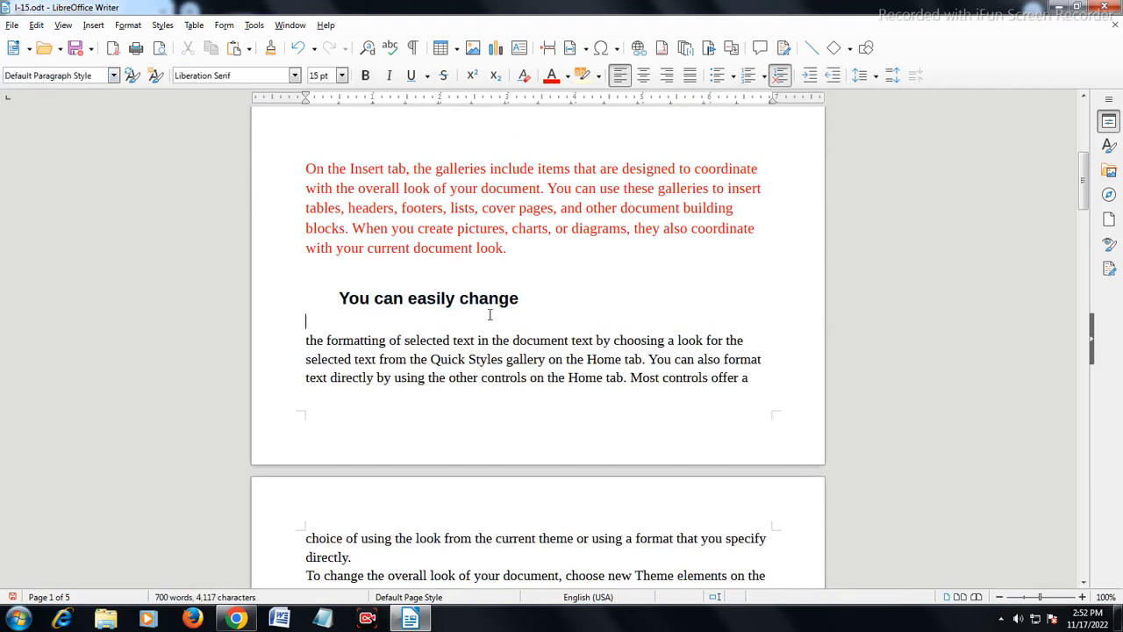
Underline the "You can easily change" heading on page 1
left_click(501, 283)
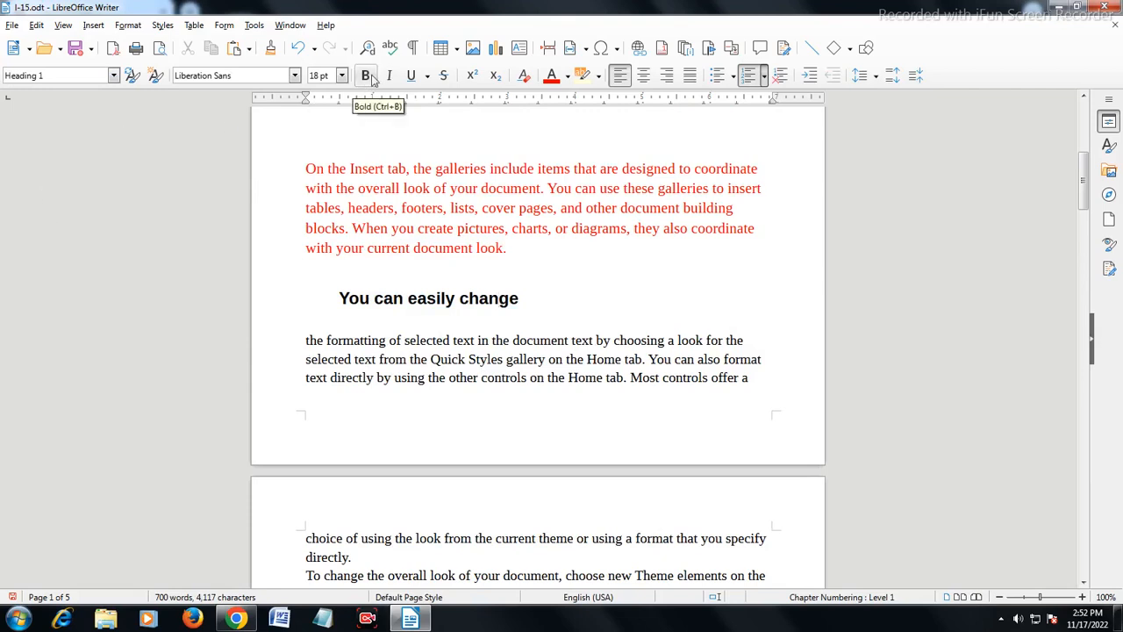
left_click_drag(522, 298, 331, 299)
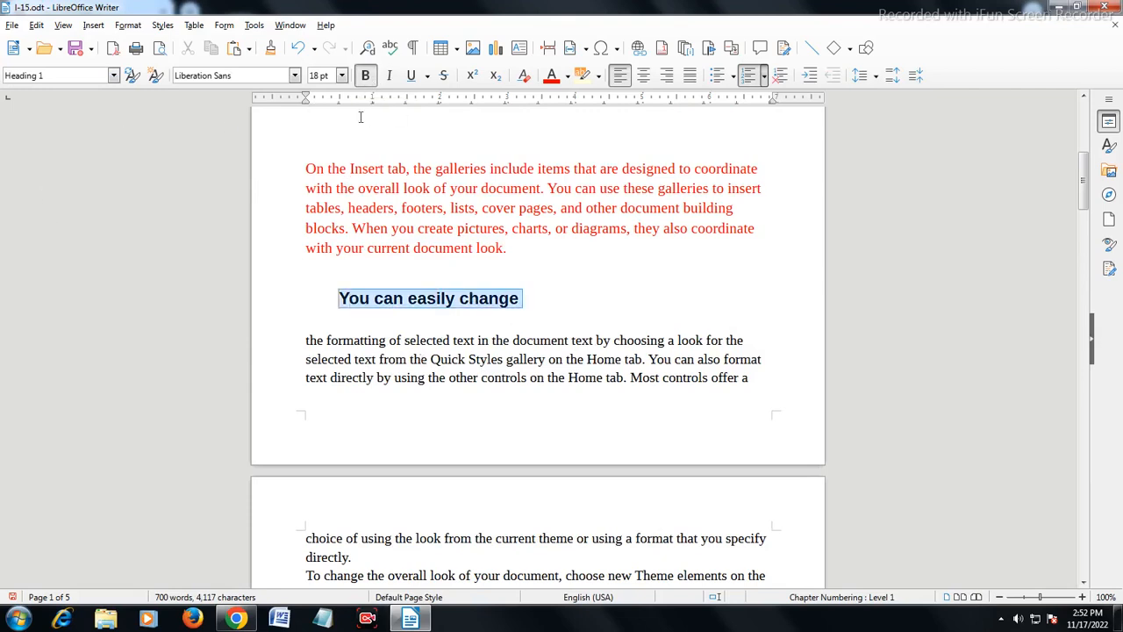
left_click(410, 76)
left_click(472, 337)
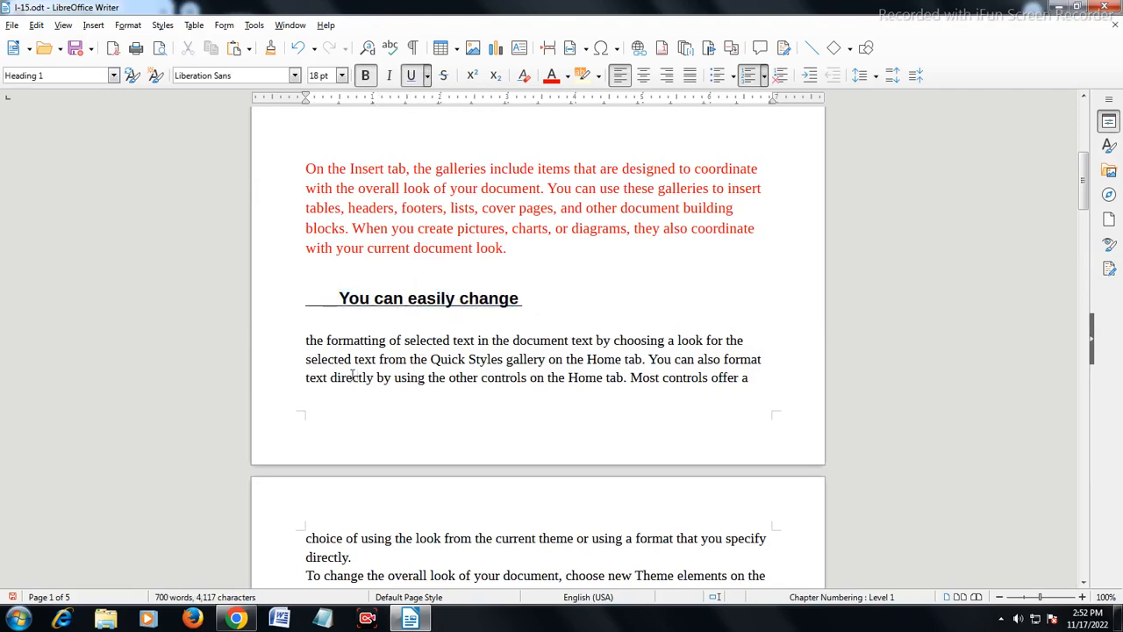
Apply the Heading 2 style to the paragraph beginning "the formatting of selected text" below the underlined heading
scroll(308, 348, "down", 3)
left_click(114, 76)
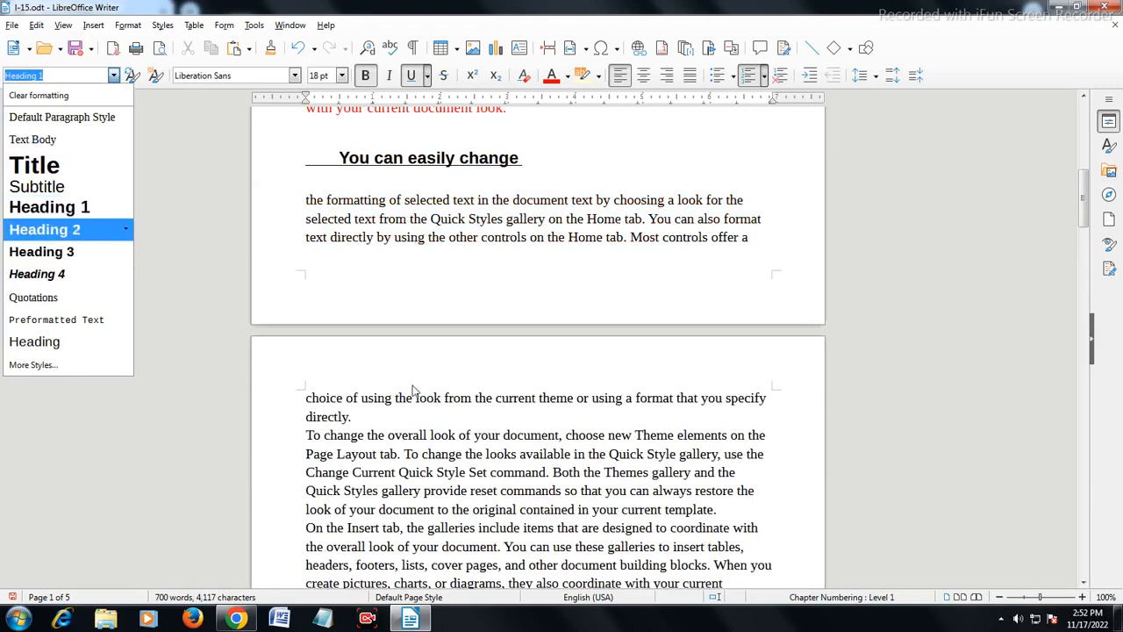
left_click(307, 201)
left_click_drag(311, 201, 750, 238)
left_click(113, 76)
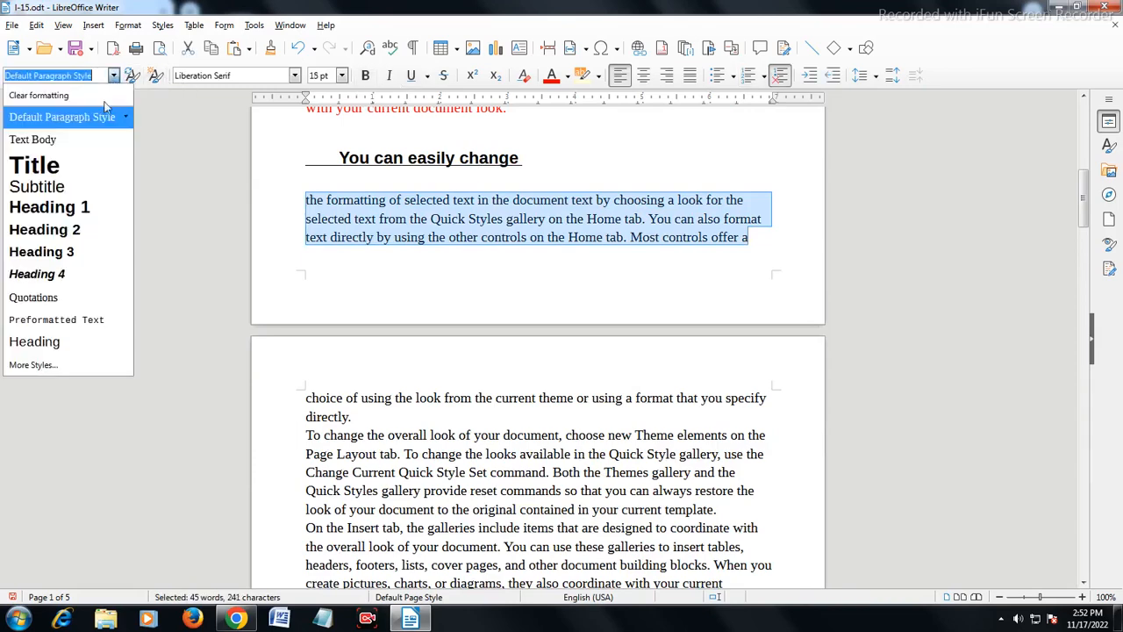
left_click(55, 233)
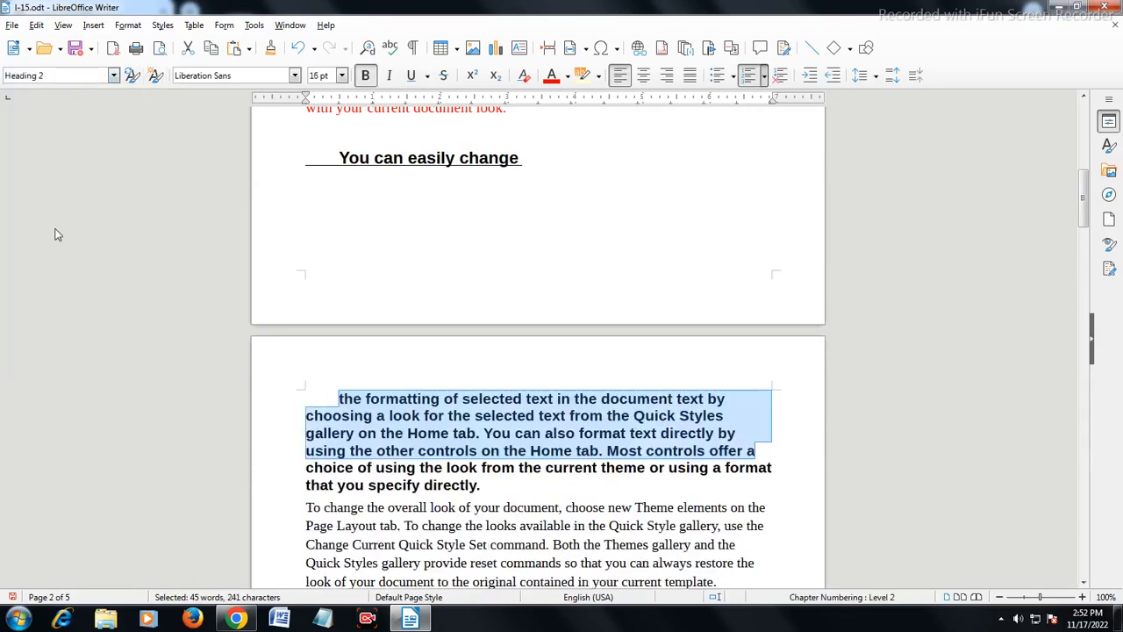
Apply the Preformatted Text style to the paragraph beginning "To change the overall look of your document" at the top of page 2's body text
scroll(342, 355, "down", 5)
left_click(342, 356)
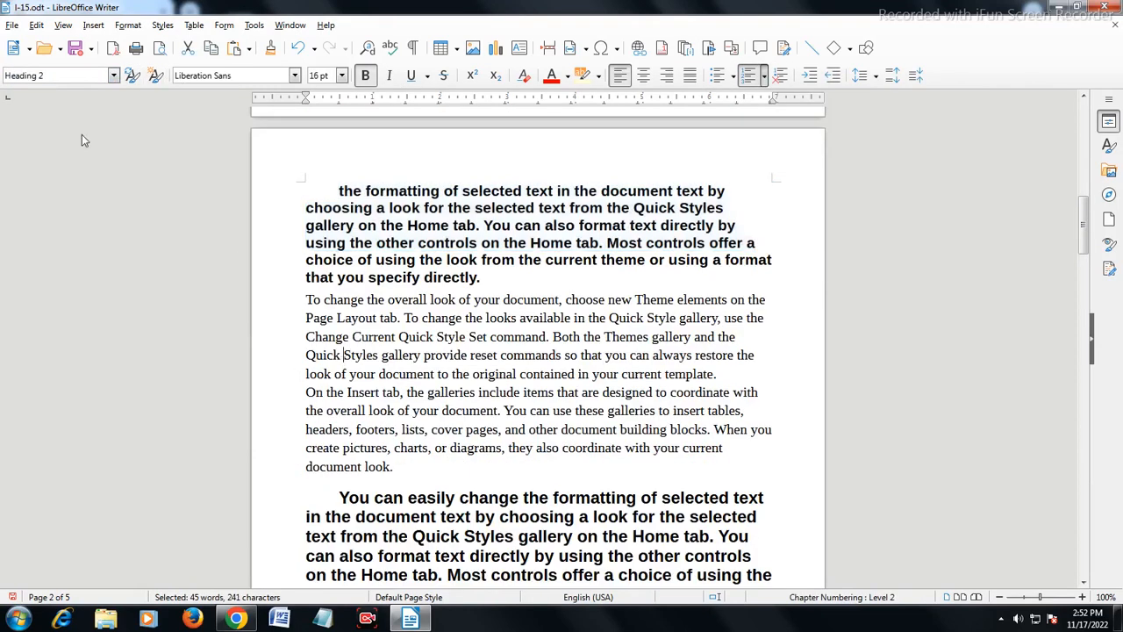
left_click(113, 75)
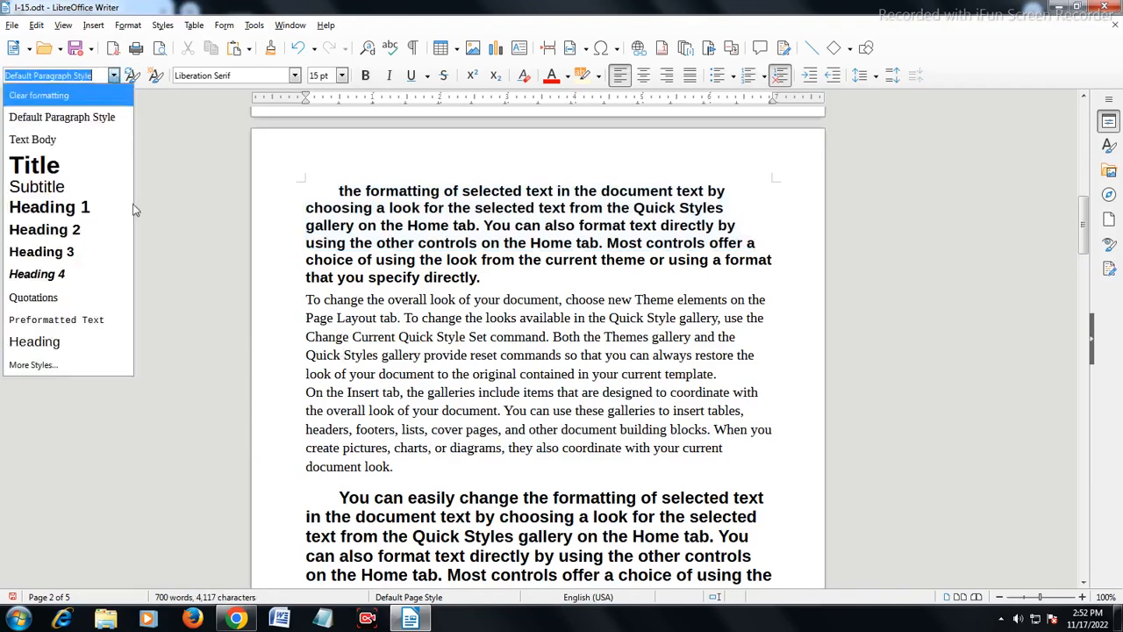
left_click(88, 319)
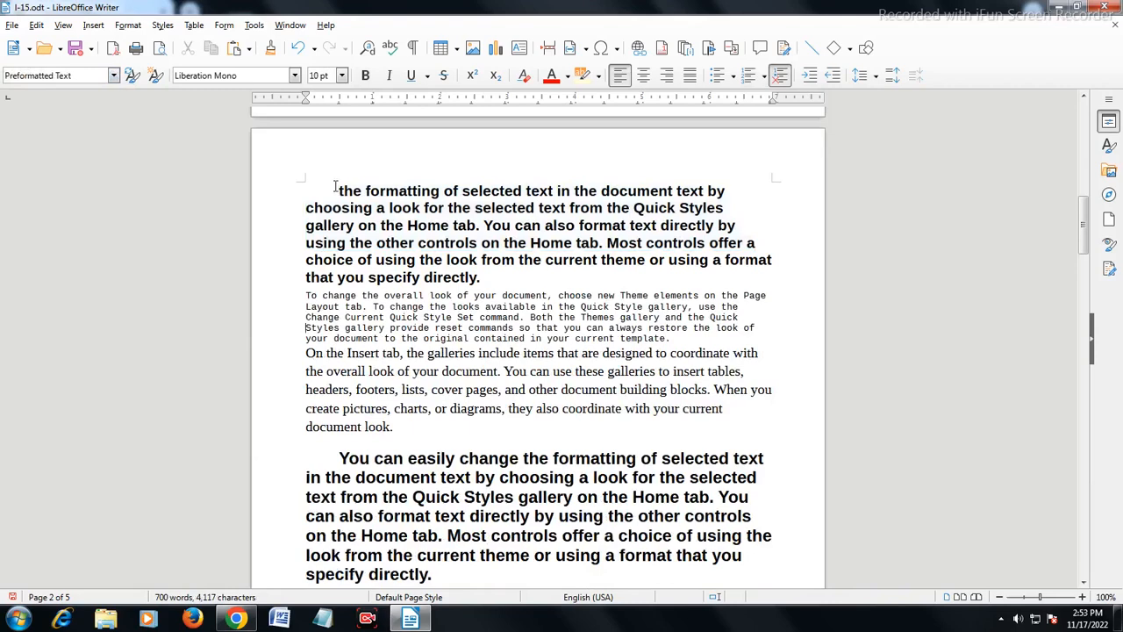
Apply the Preformatted Text style to the bold paragraph beginning "the formatting of selected text" just above the restyled one
left_click_drag(335, 189, 503, 291)
left_click(113, 76)
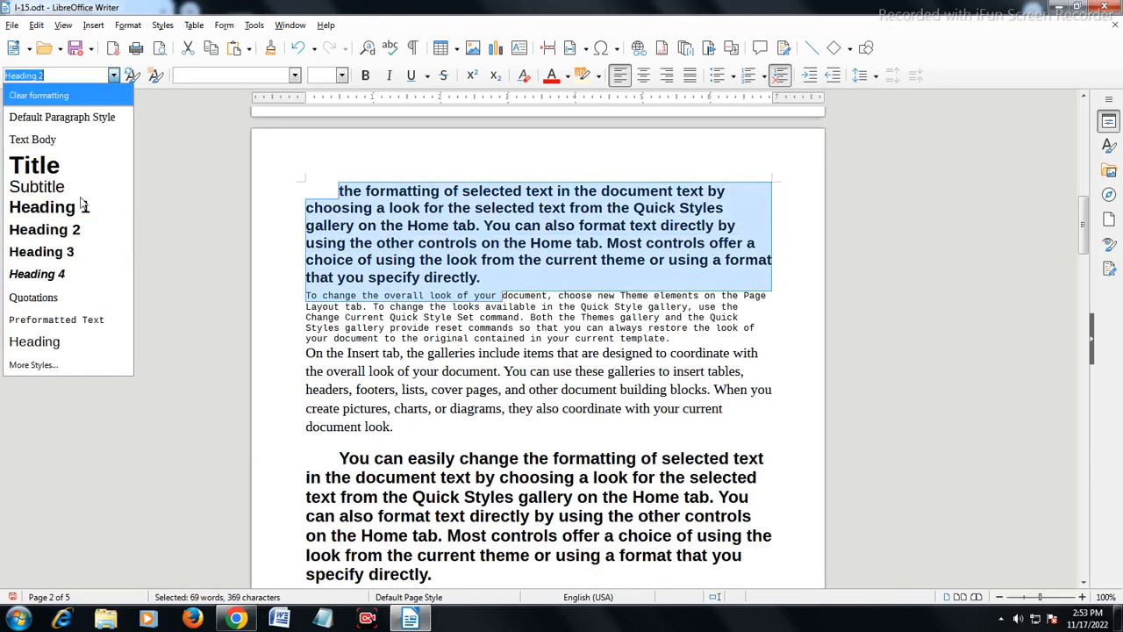
left_click(66, 324)
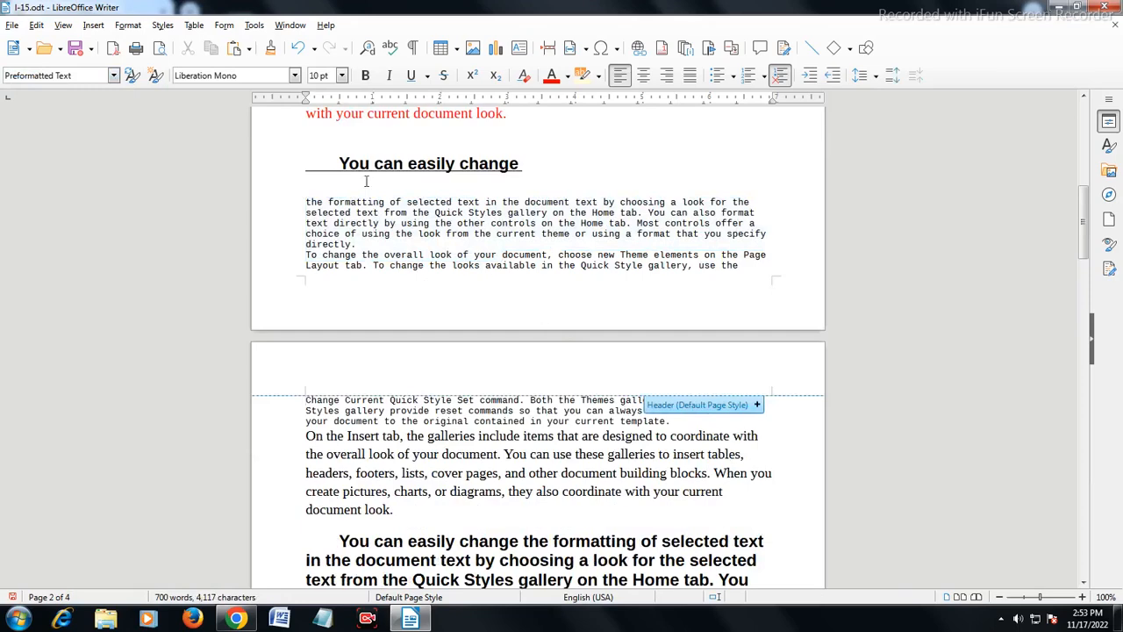
Look over the paragraph styles and formatting used on pages 1 to 3 of the document
scroll(319, 217, "up", 8)
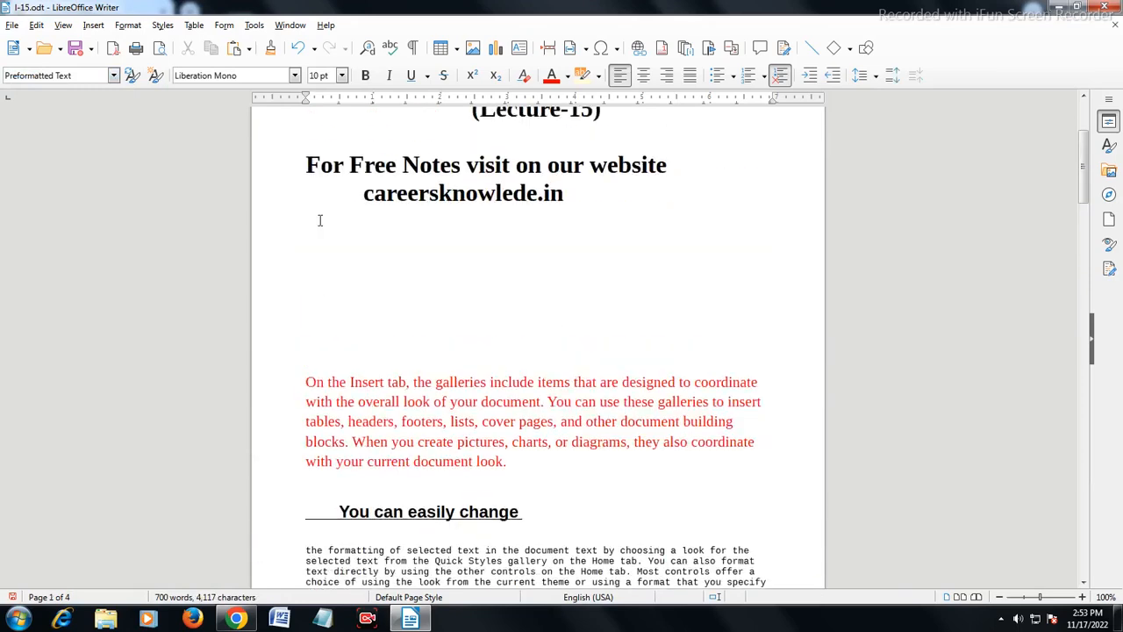
scroll(319, 220, "down", 12)
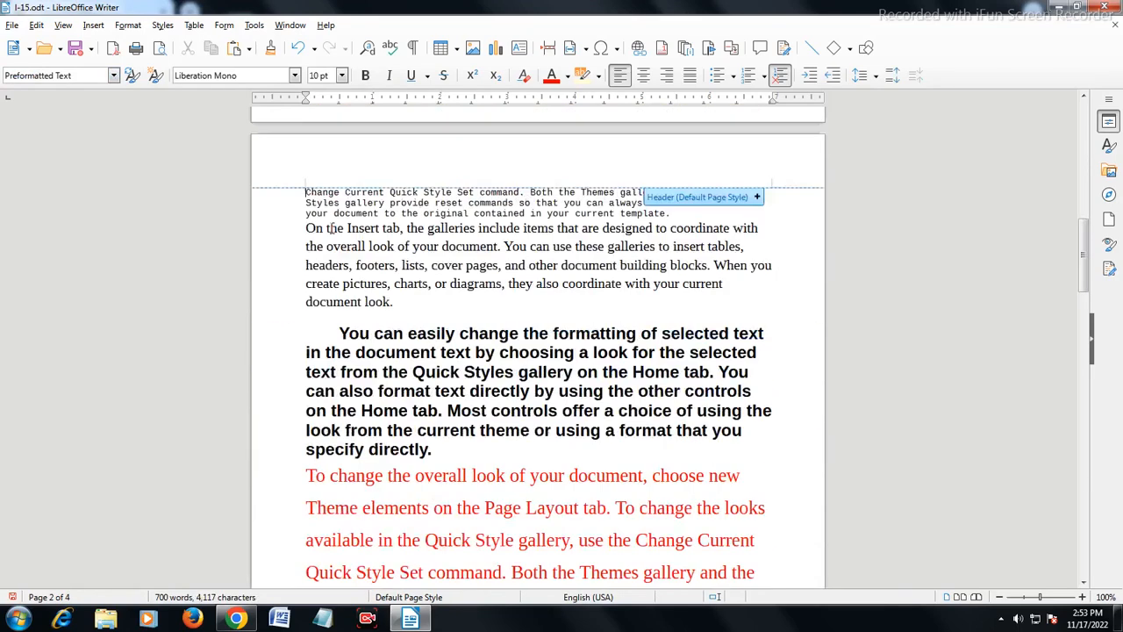
scroll(342, 250, "down", 5)
scroll(342, 250, "up", 8)
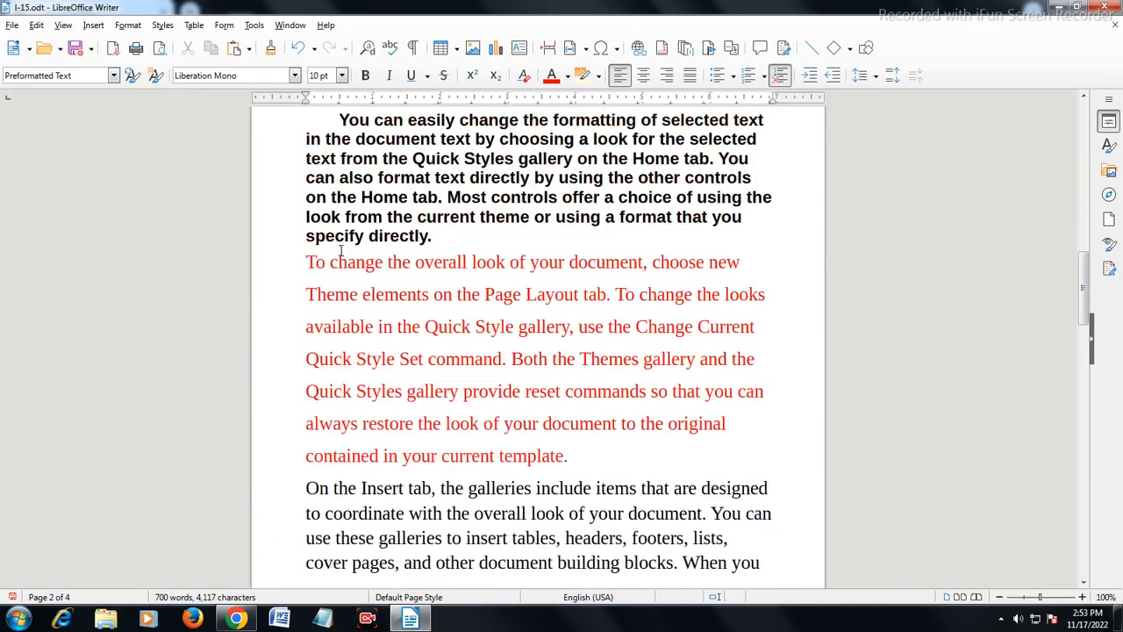
scroll(342, 250, "up", 3)
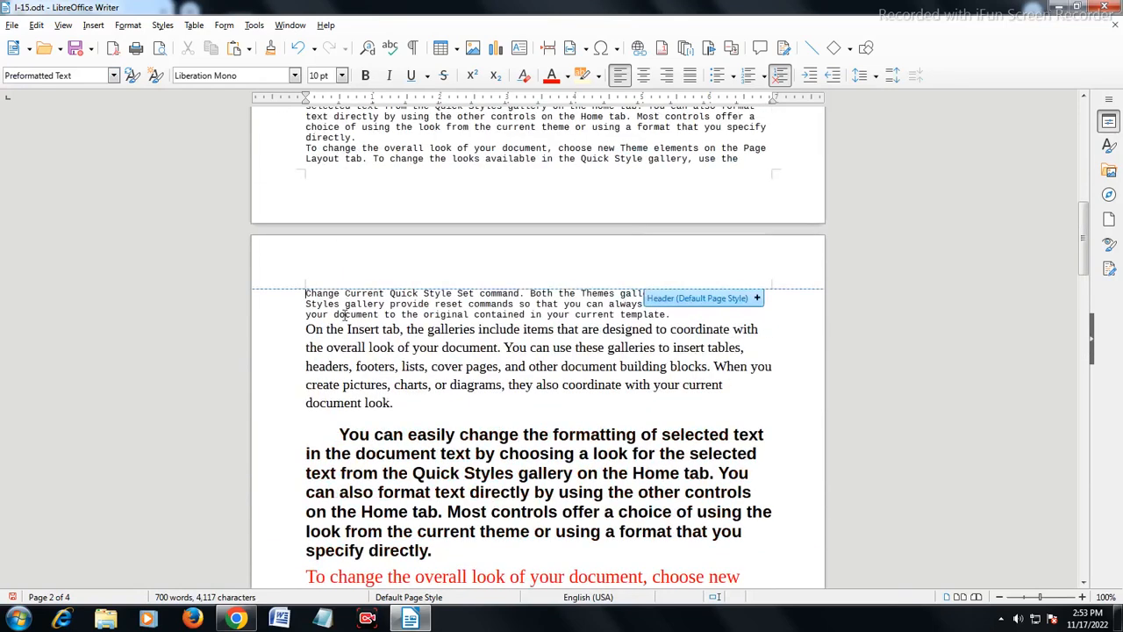
left_click(347, 365)
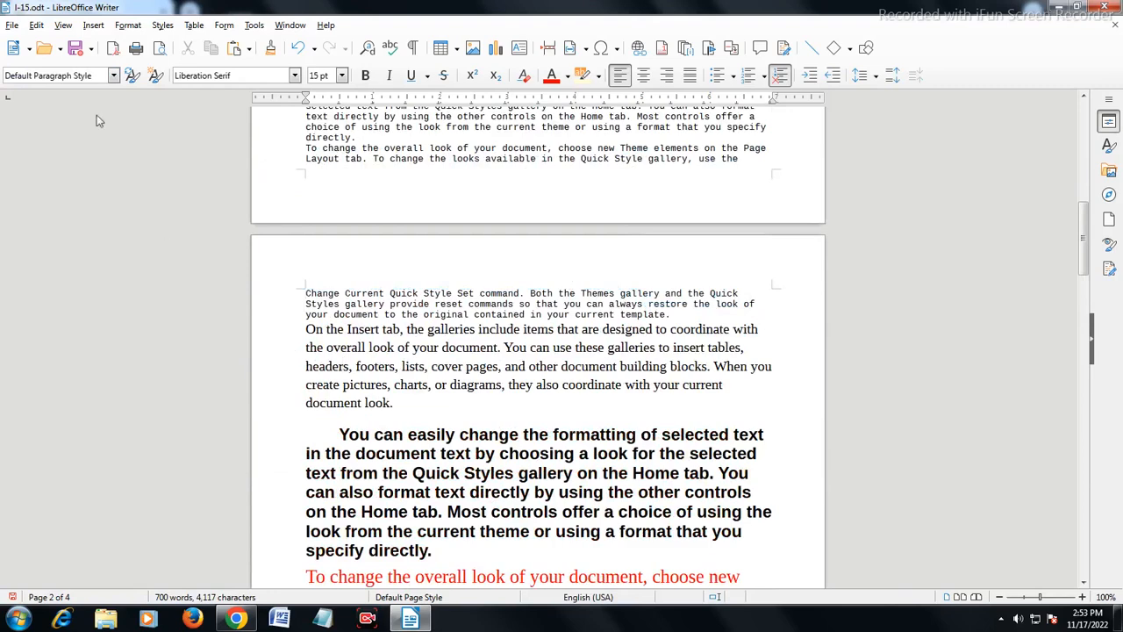
scroll(386, 340, "up", 7)
scroll(367, 303, "down", 7)
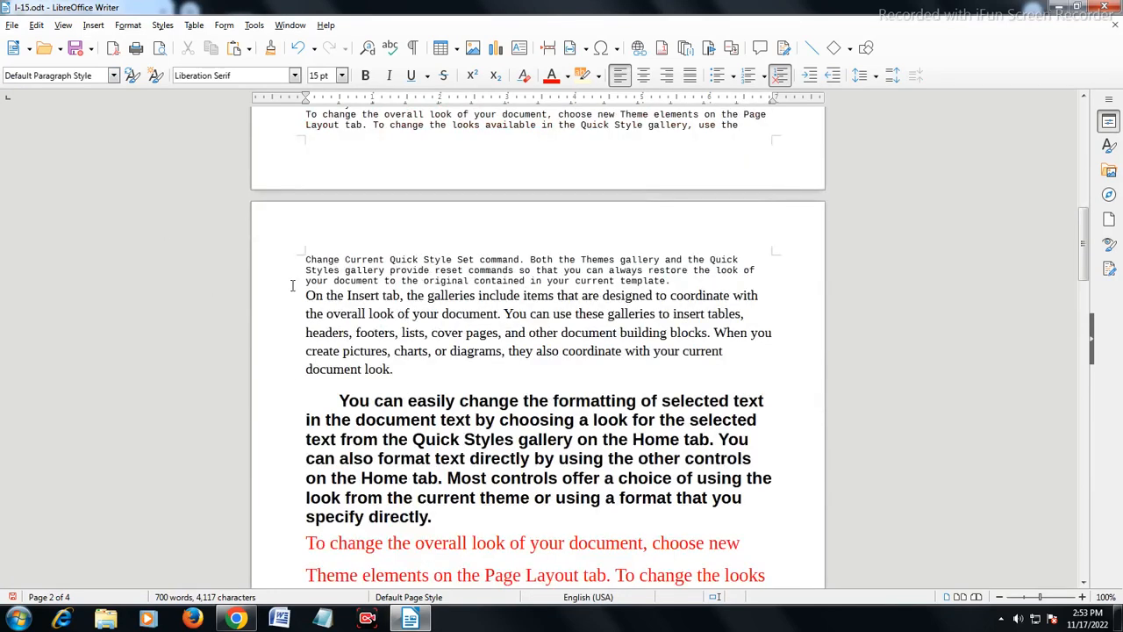
left_click_drag(304, 264, 406, 332)
scroll(403, 333, "up", 8)
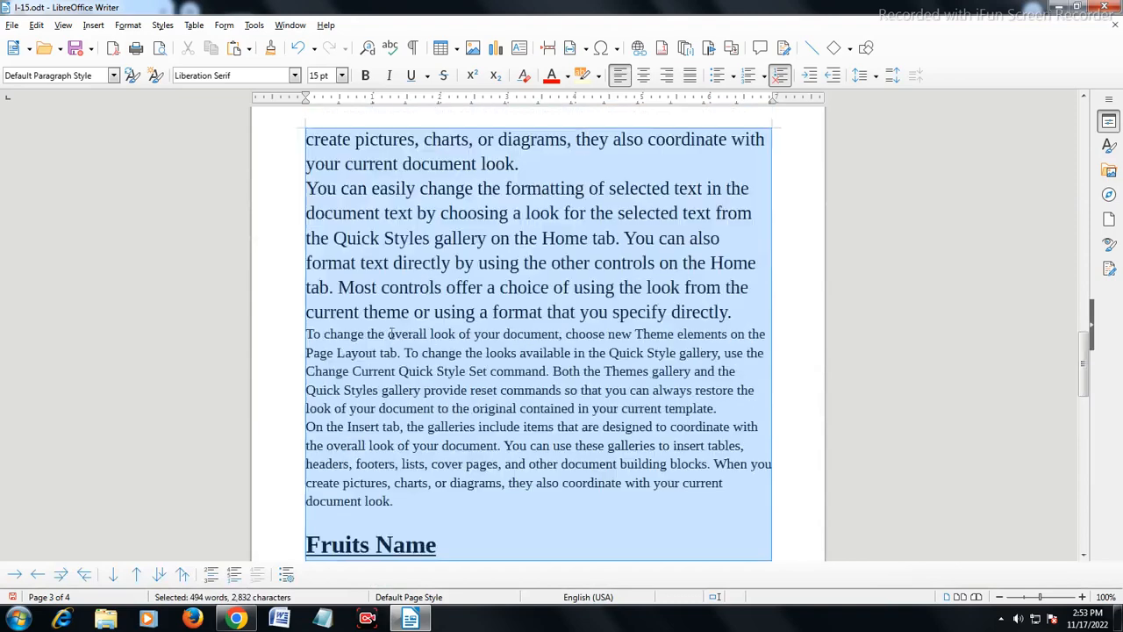
Switch to Microsoft Word, generate sample paragraphs with =rand() in the blank document, and cut all of that text
left_click(298, 617)
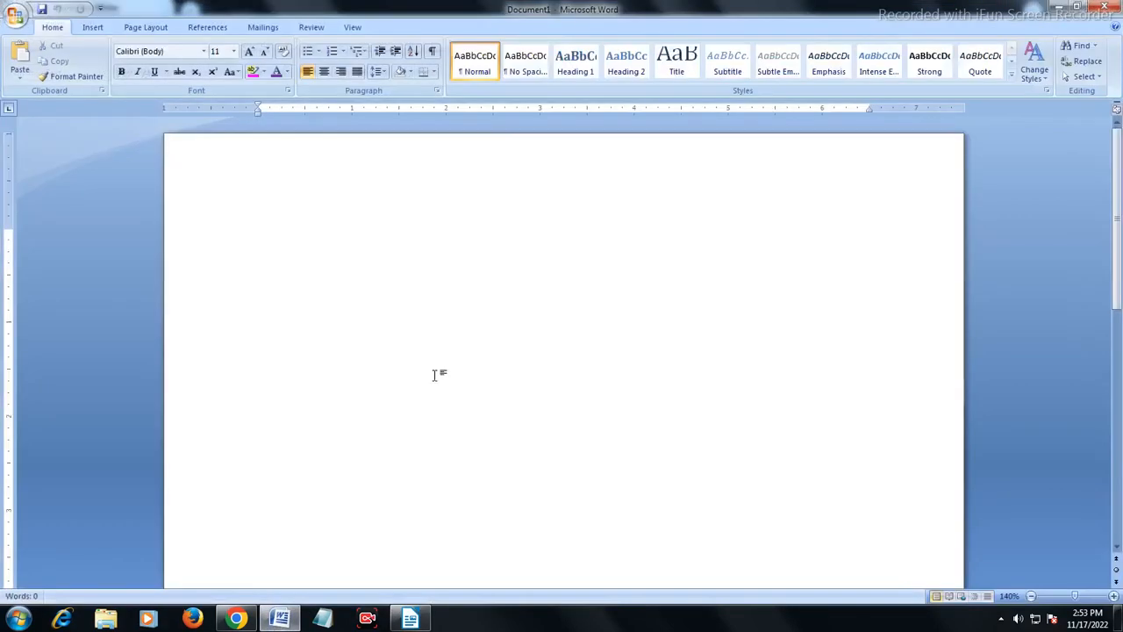
type("=rand()")
key("Return")
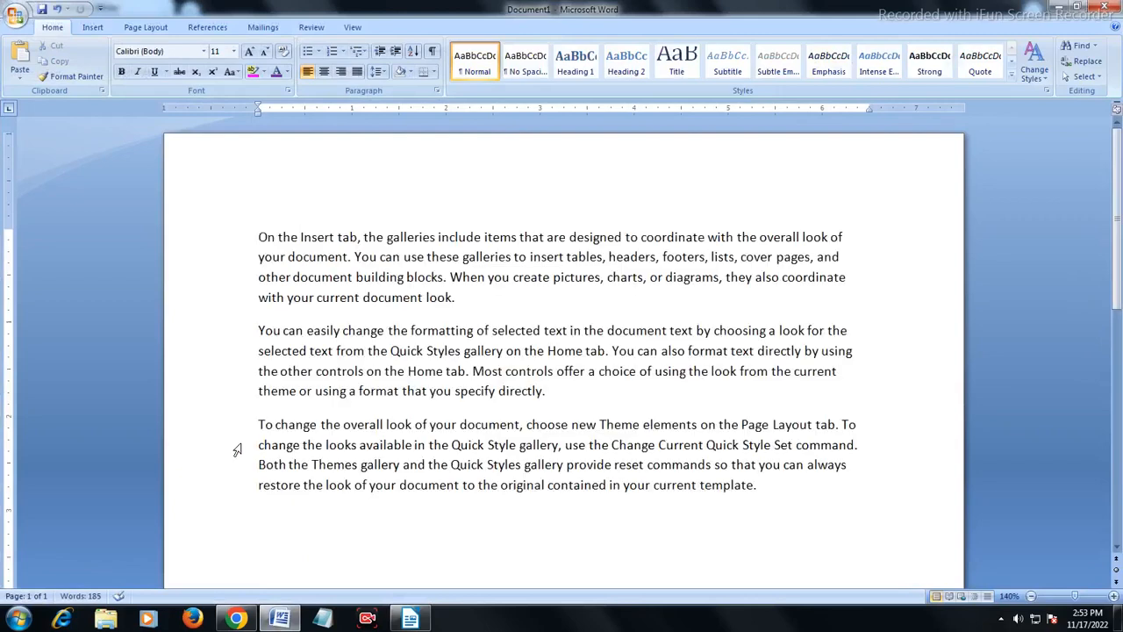
key("ctrl+a")
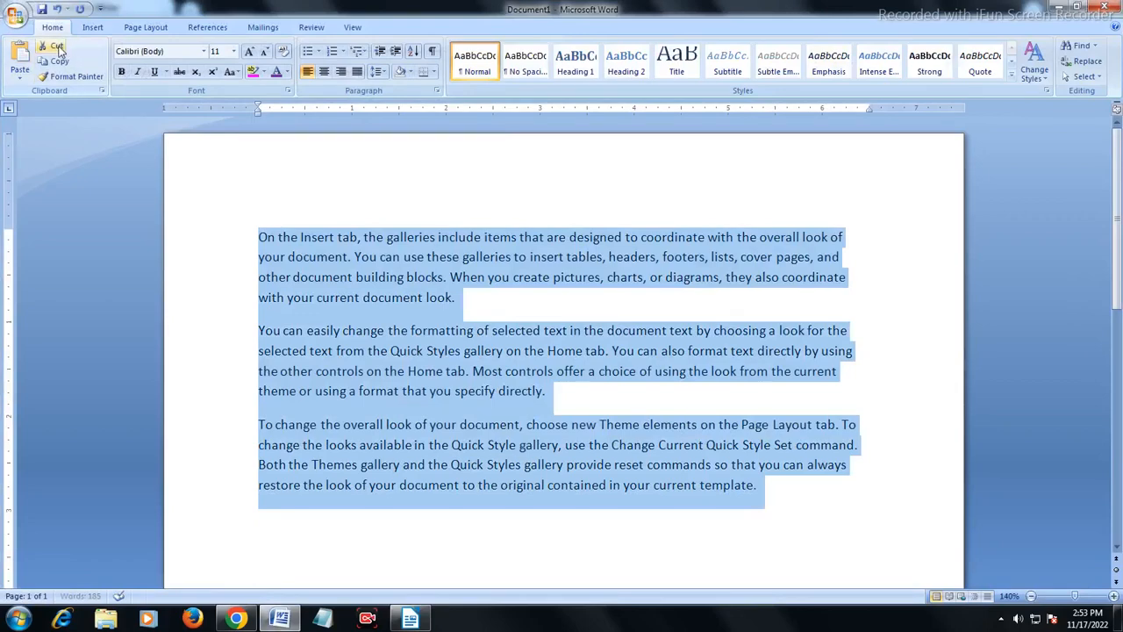
left_click(52, 46)
Switch back to LibreOffice Writer and paste the cut sample paragraphs into a new text document
left_click(408, 619)
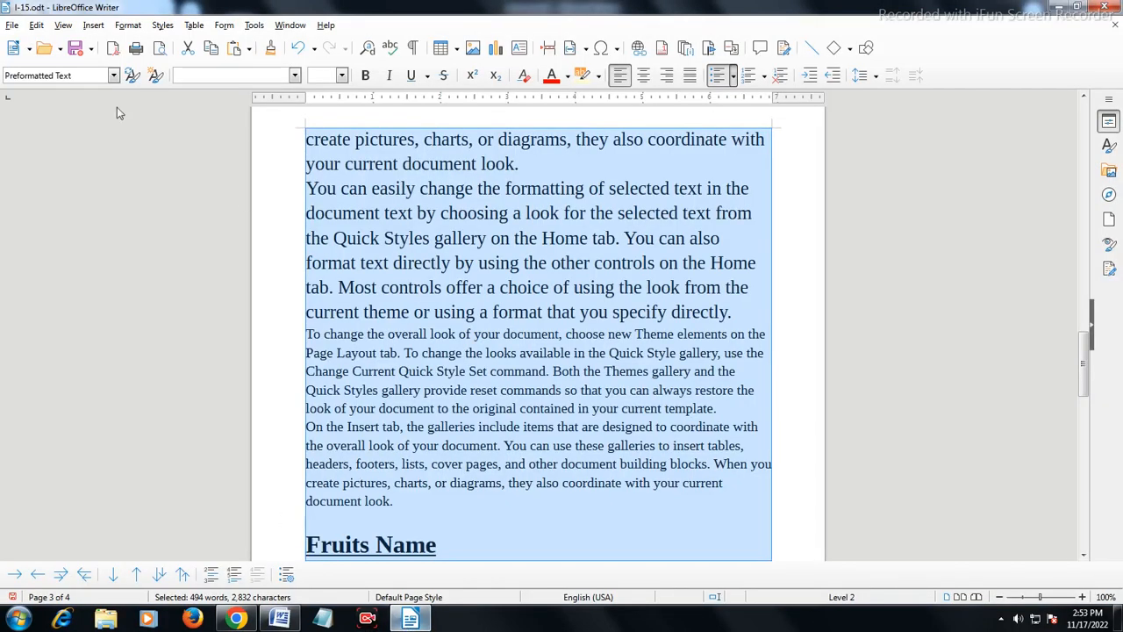
left_click(13, 26)
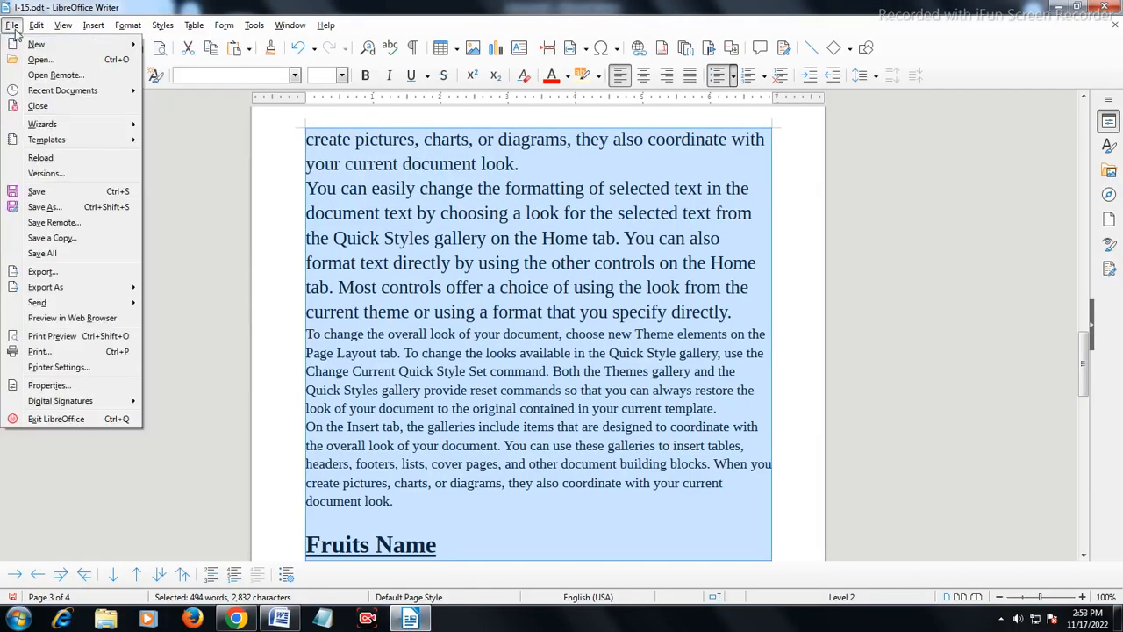
mouse_move(22, 48)
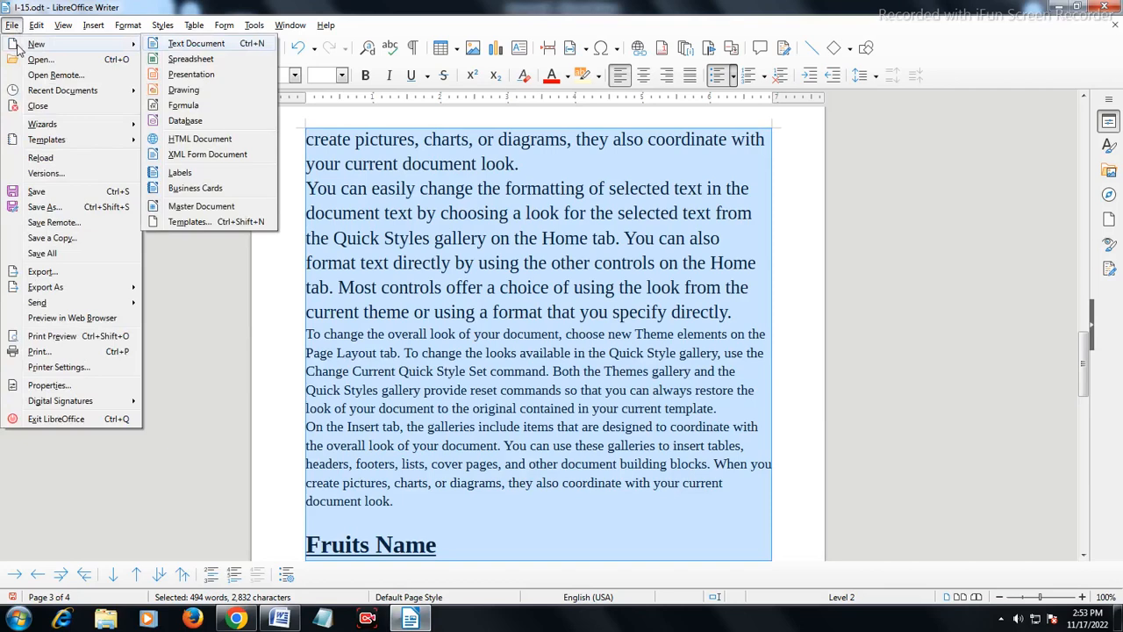
left_click(172, 45)
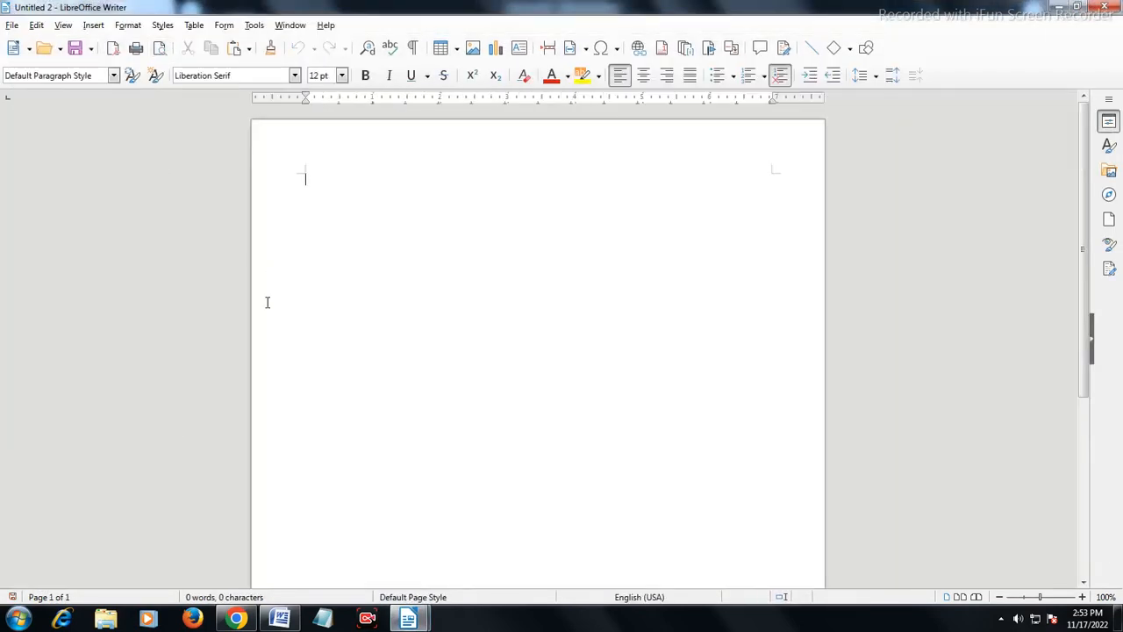
right_click(344, 210)
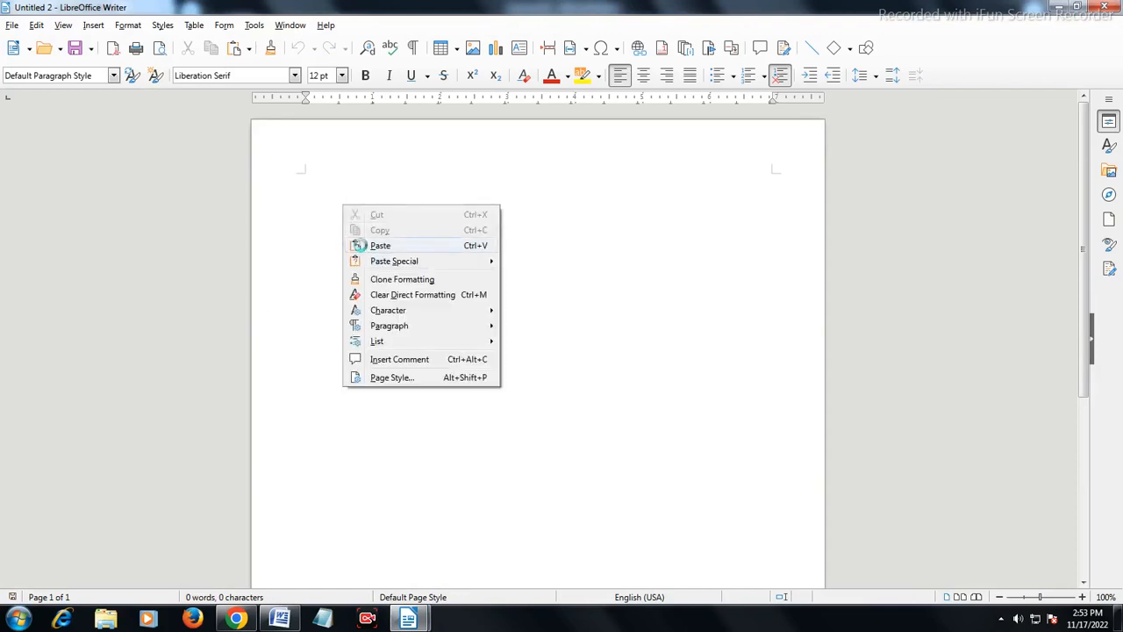
left_click(355, 244)
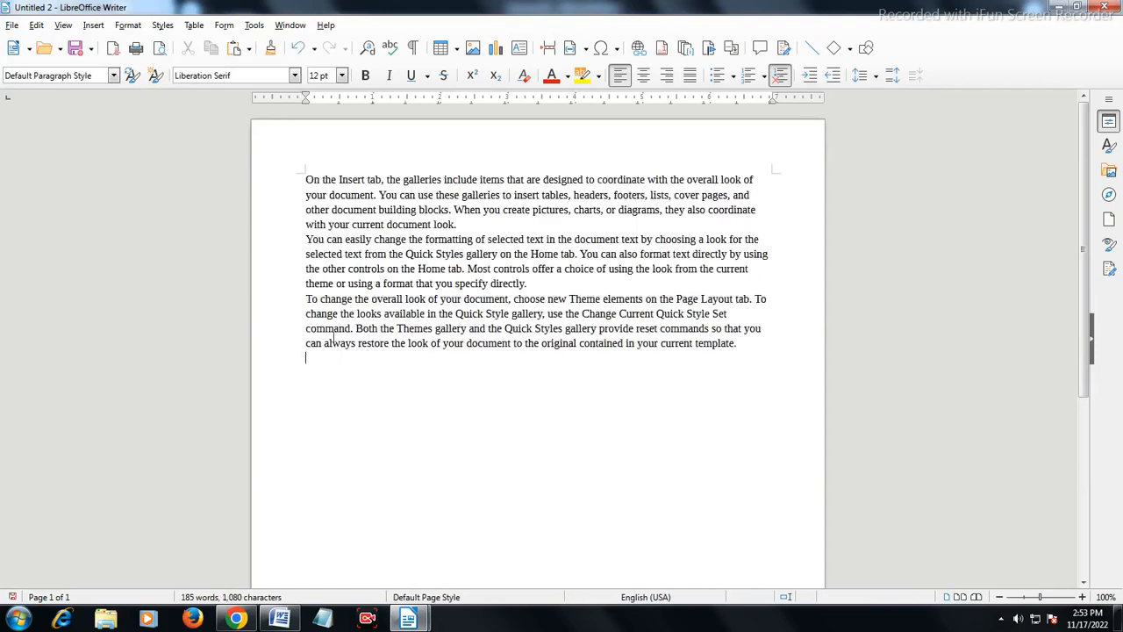
Set the line spacing of all three pasted paragraphs to 1.5
left_click_drag(307, 181, 667, 404)
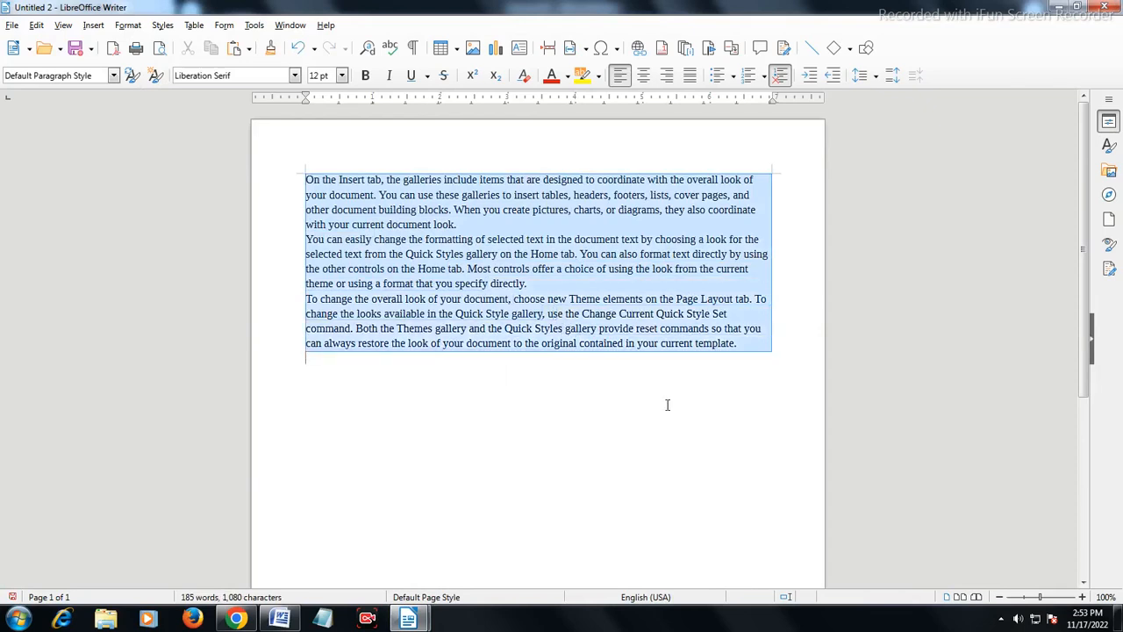
left_click(866, 77)
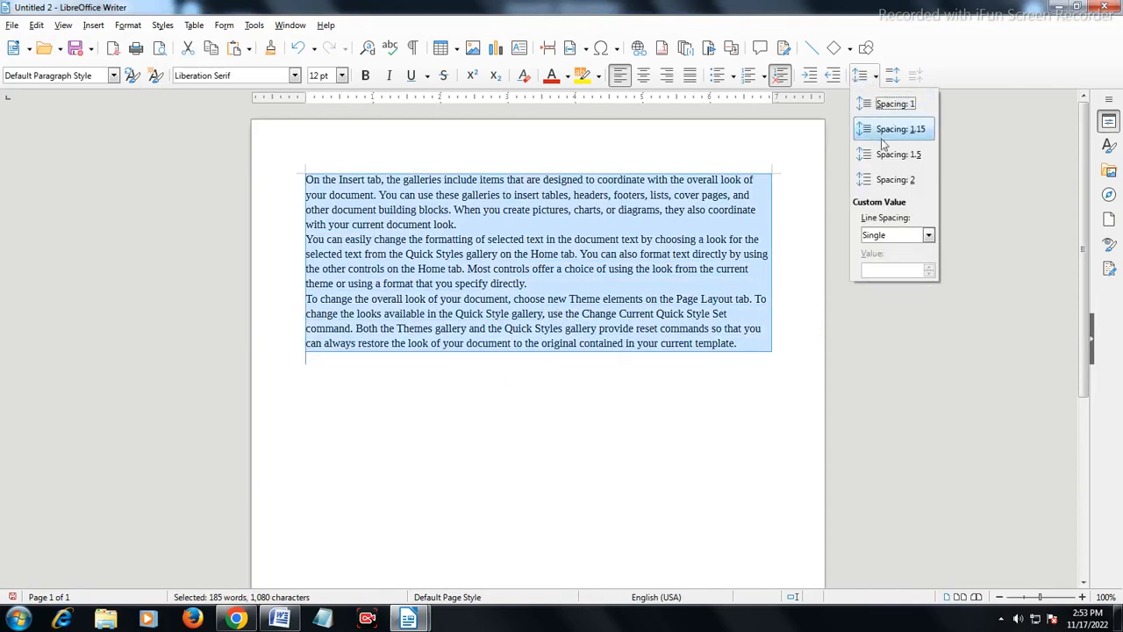
left_click(884, 149)
left_click(604, 313)
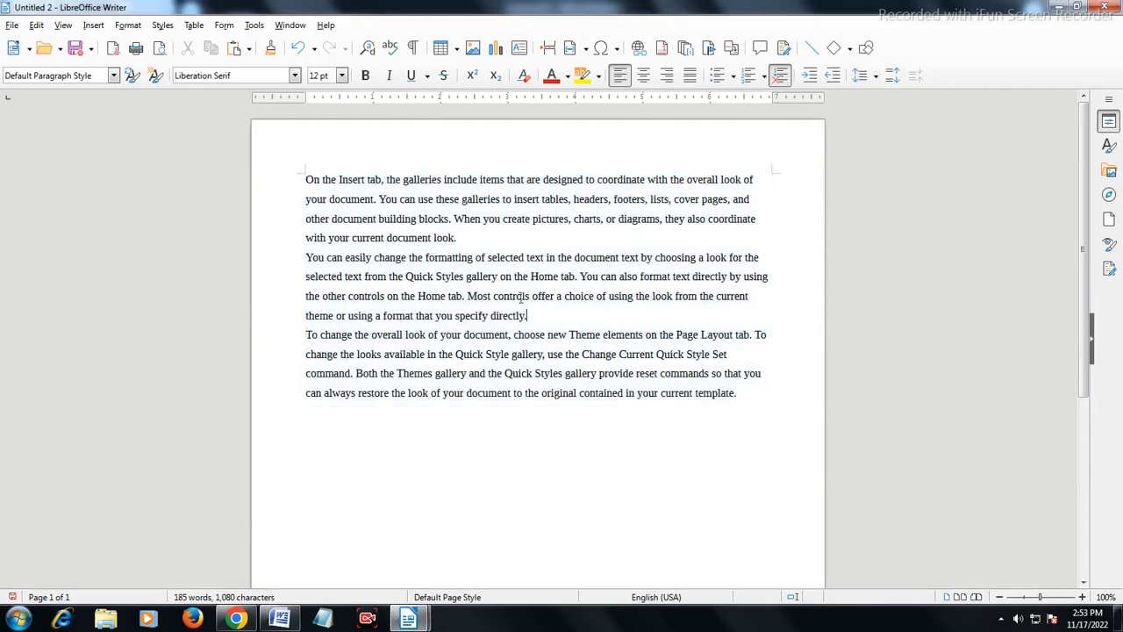
Colour the text of all three pasted paragraphs red
left_click_drag(301, 178, 366, 252)
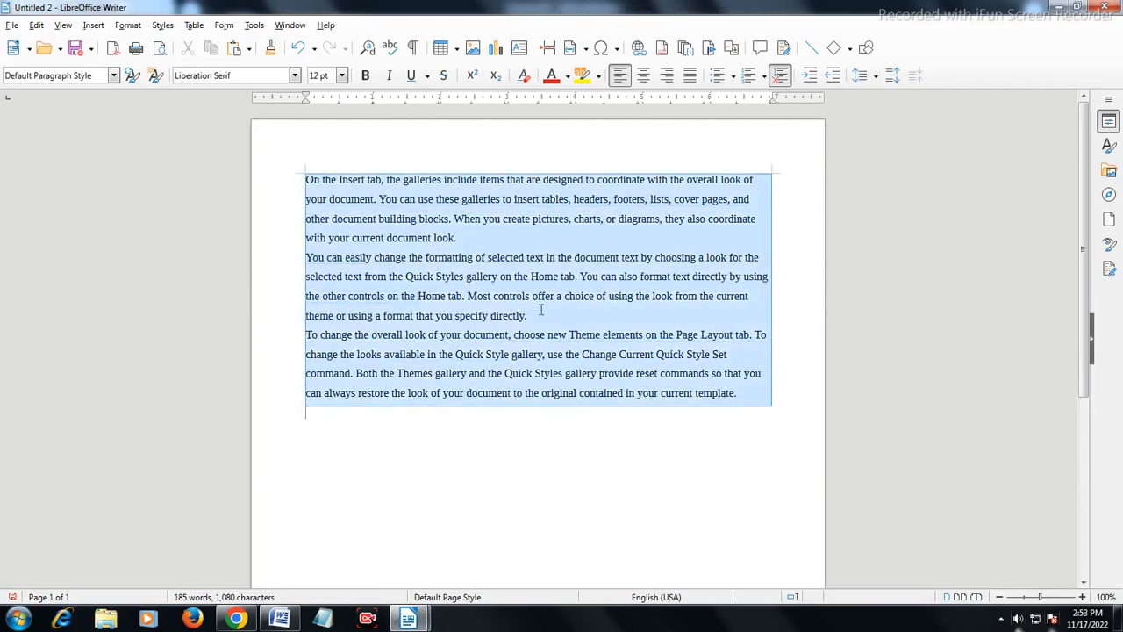
left_click(553, 79)
left_click(511, 341)
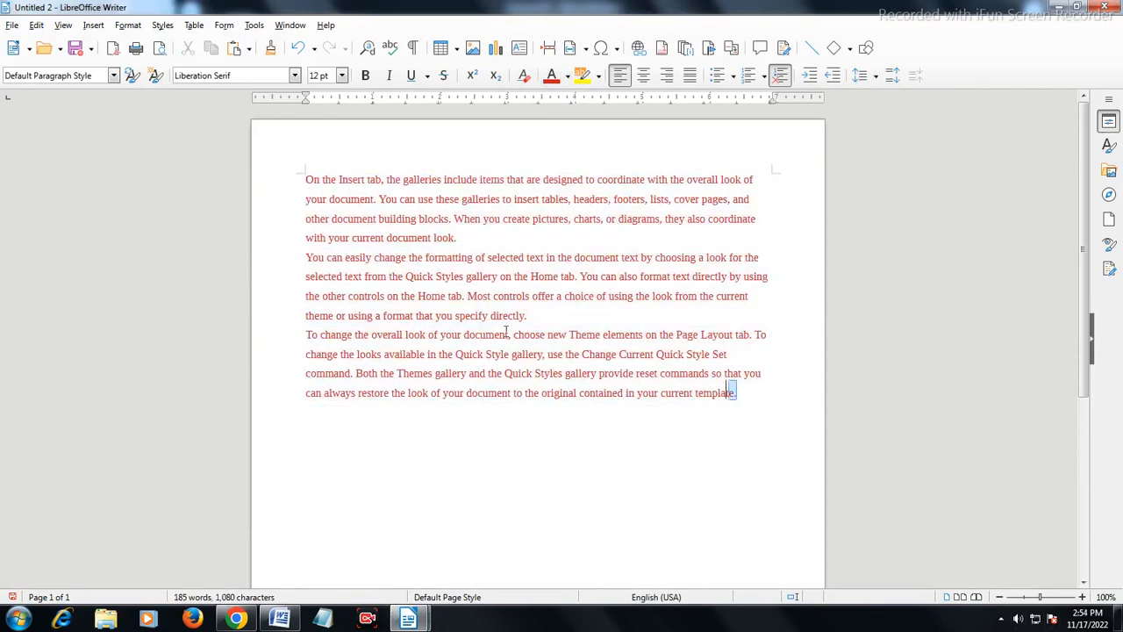
Save the new document on the Desktop as batch111 in ODF Text Document format
left_click_drag(736, 393, 174, 178)
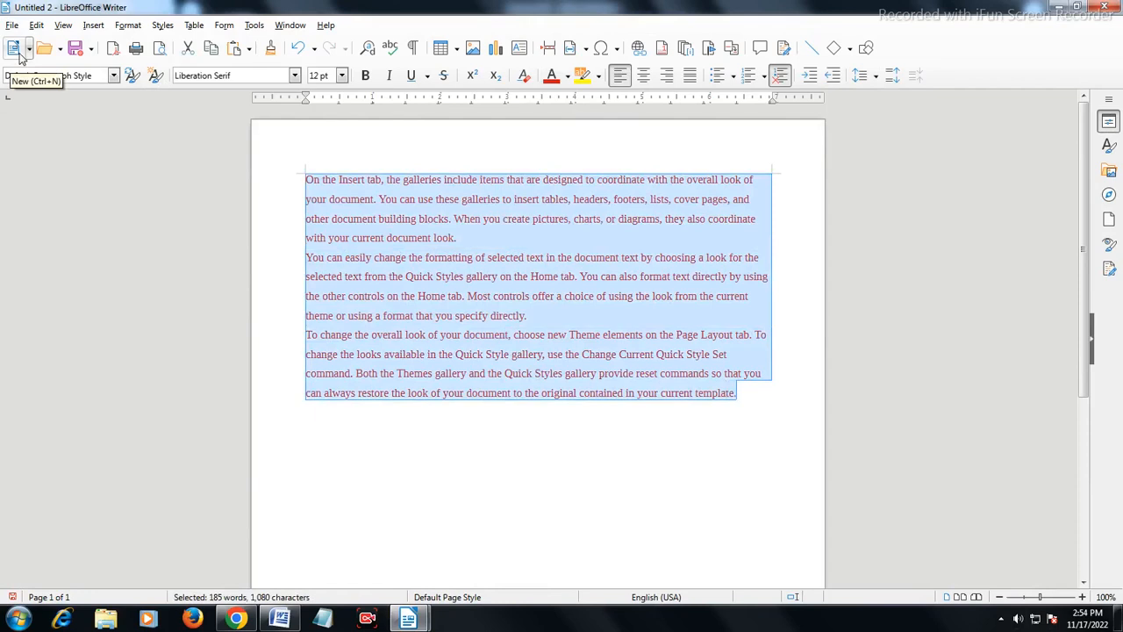
left_click(78, 50)
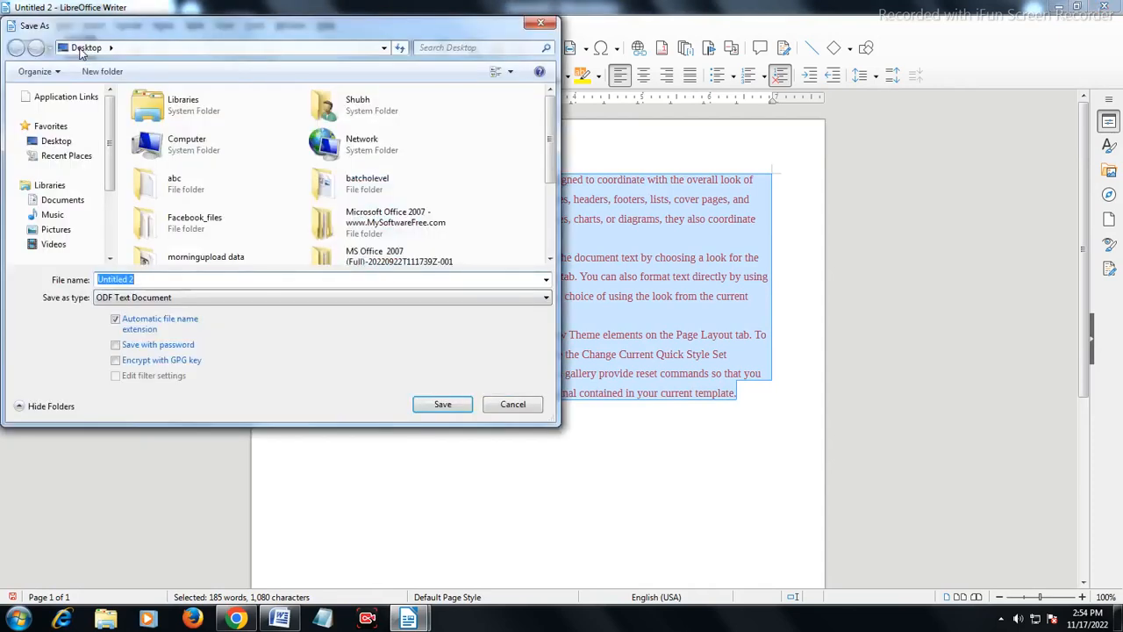
key("BackSpace")
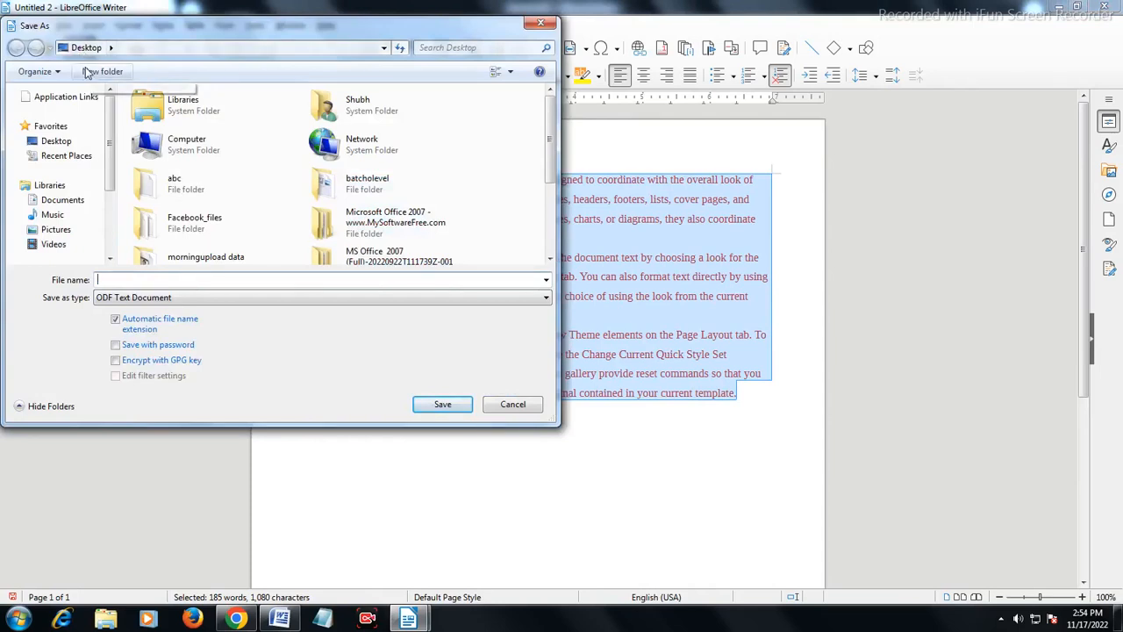
type("batch")
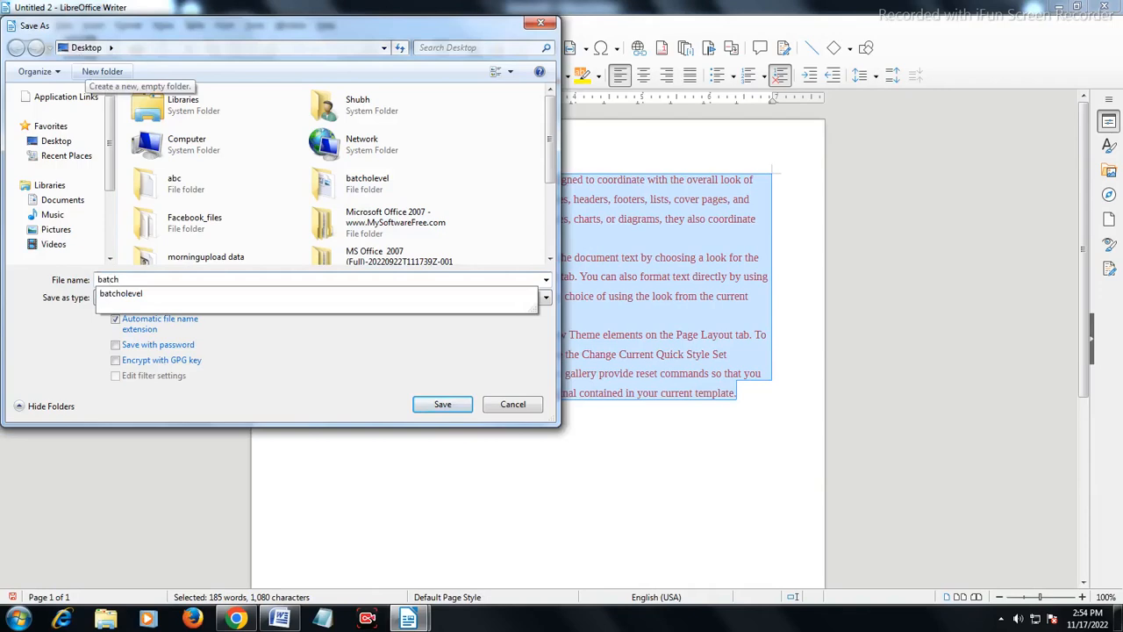
type("111")
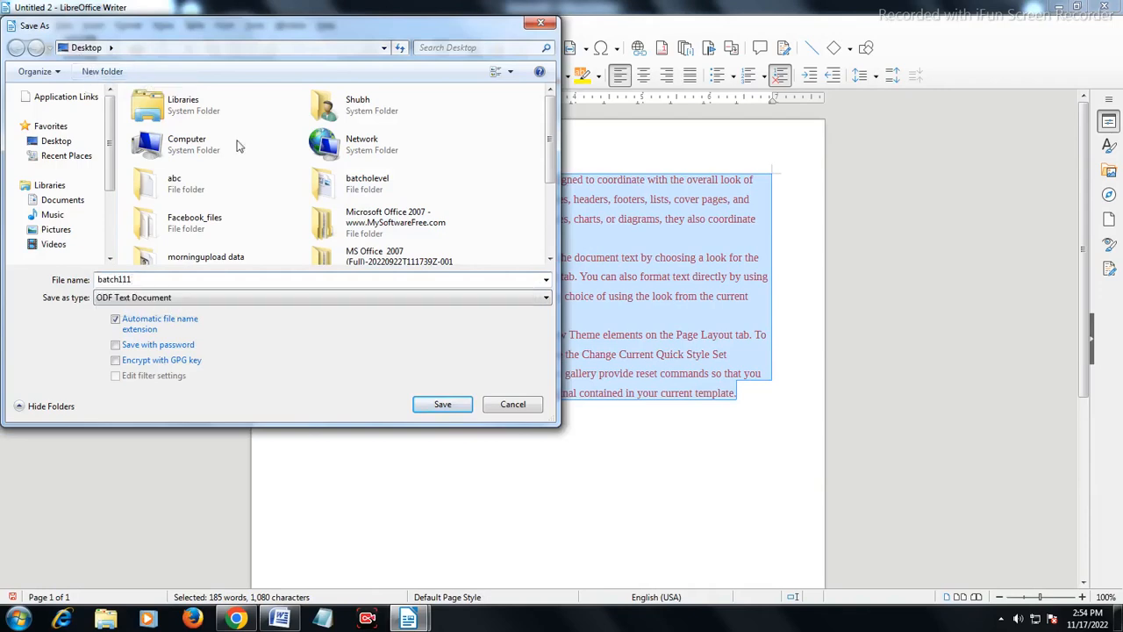
left_click(439, 402)
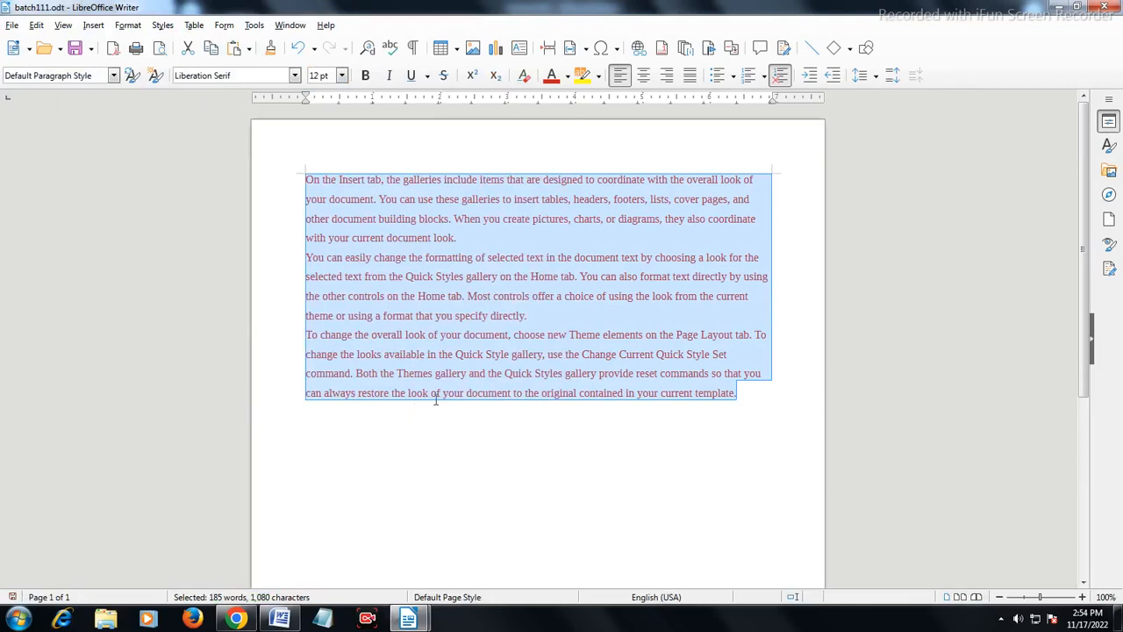
left_click(509, 487)
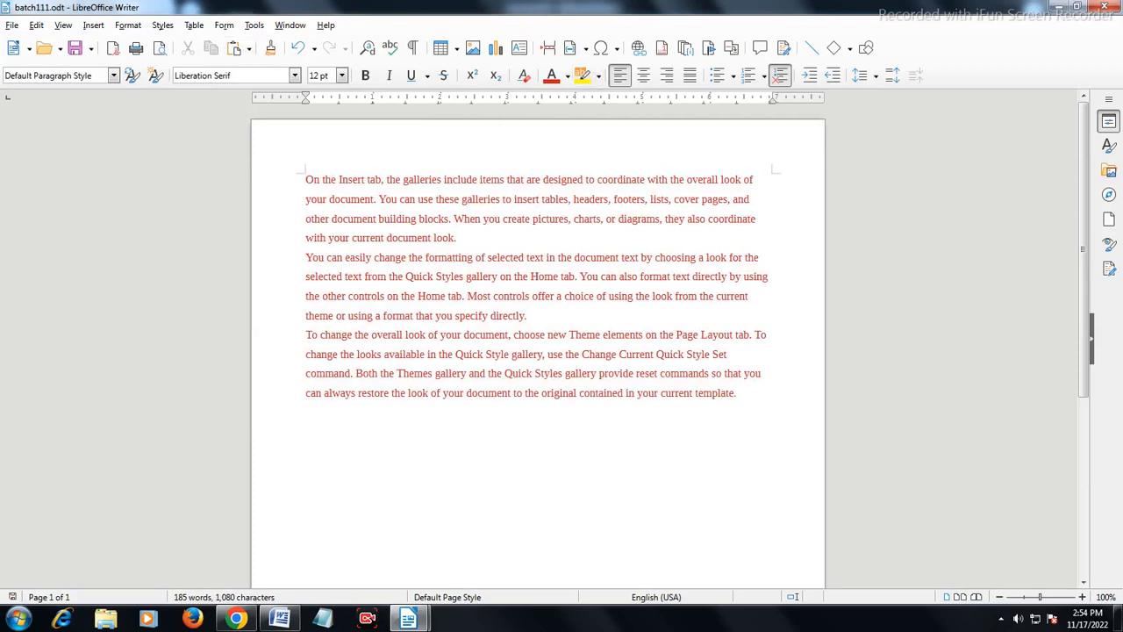
Switch to the I-15.odt document window and open batch111.odt from the Desktop folder
mouse_move(407, 619)
left_click(379, 572)
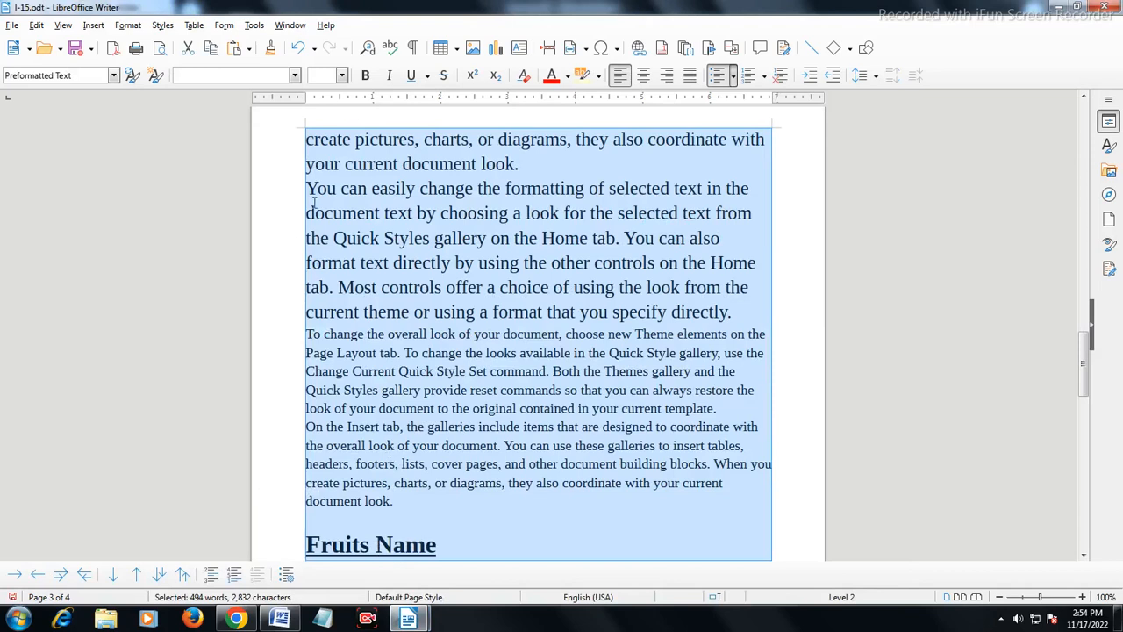
left_click(44, 51)
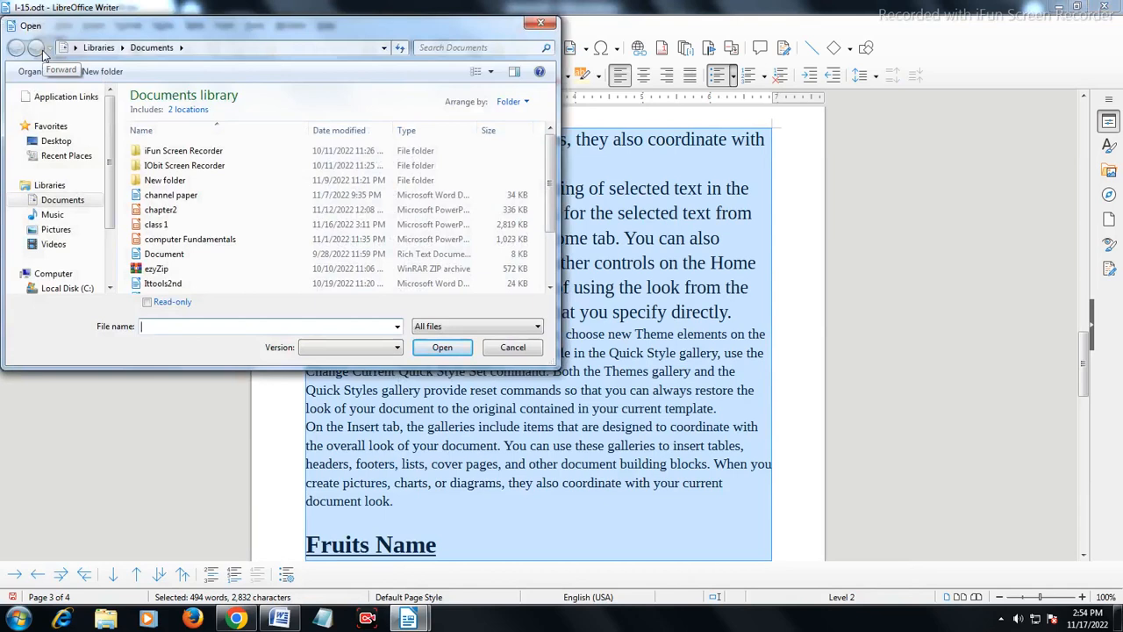
left_click(56, 141)
left_click(201, 329)
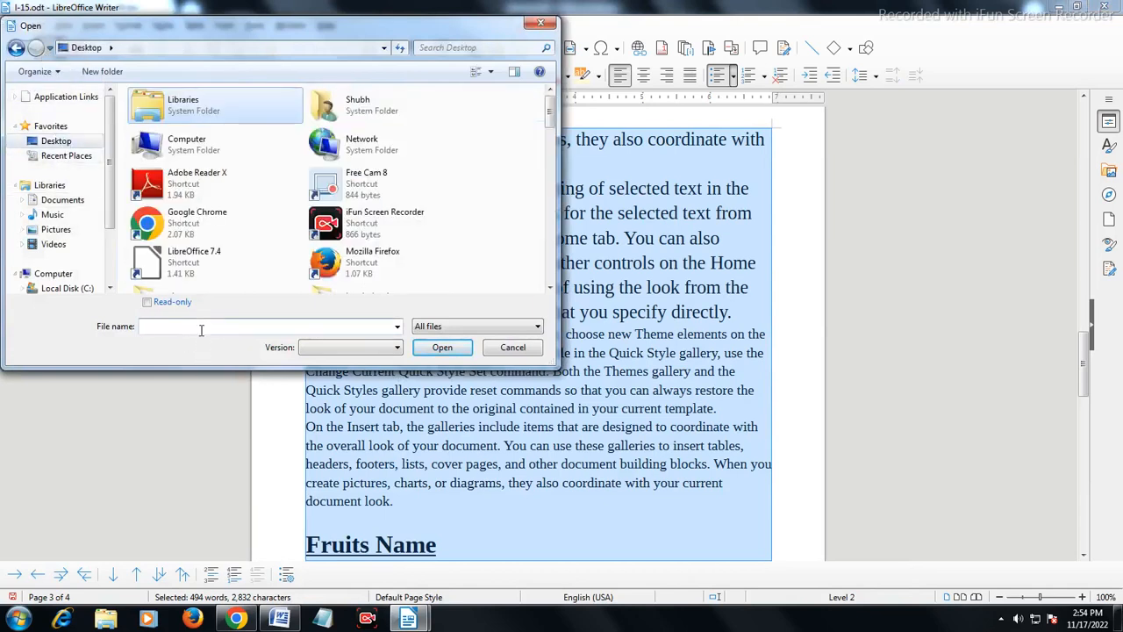
type("batch")
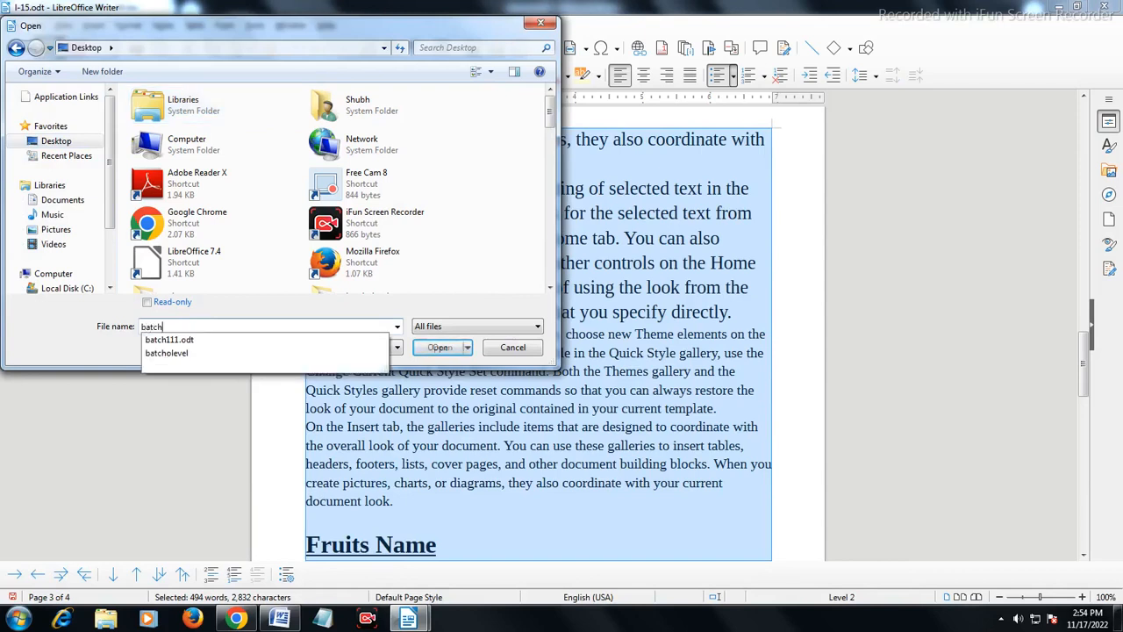
type("111")
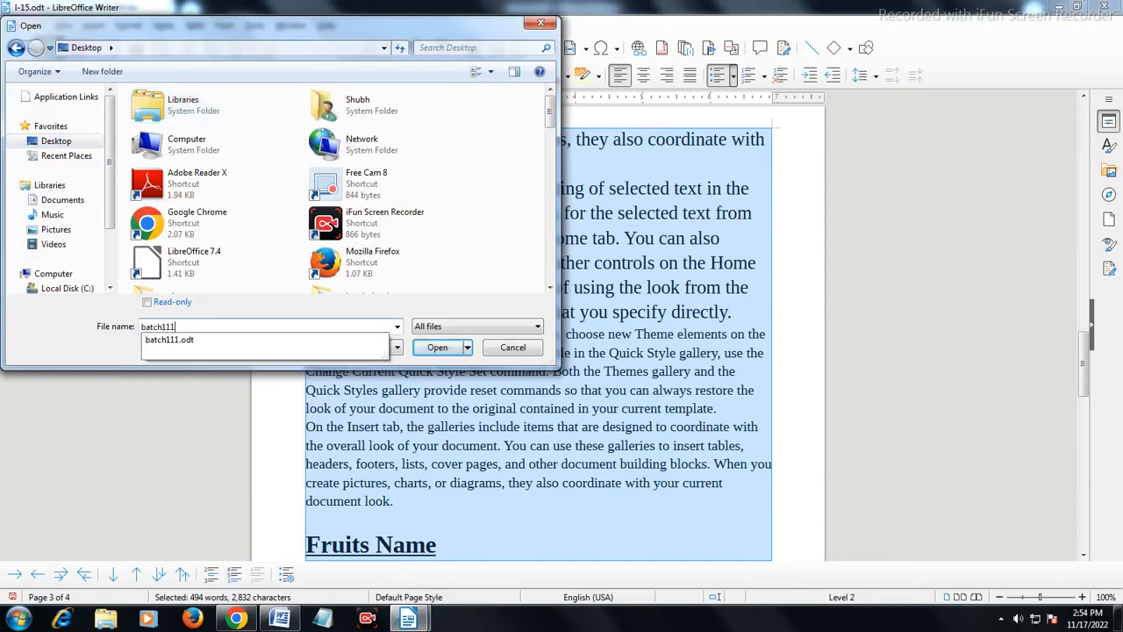
left_click(181, 344)
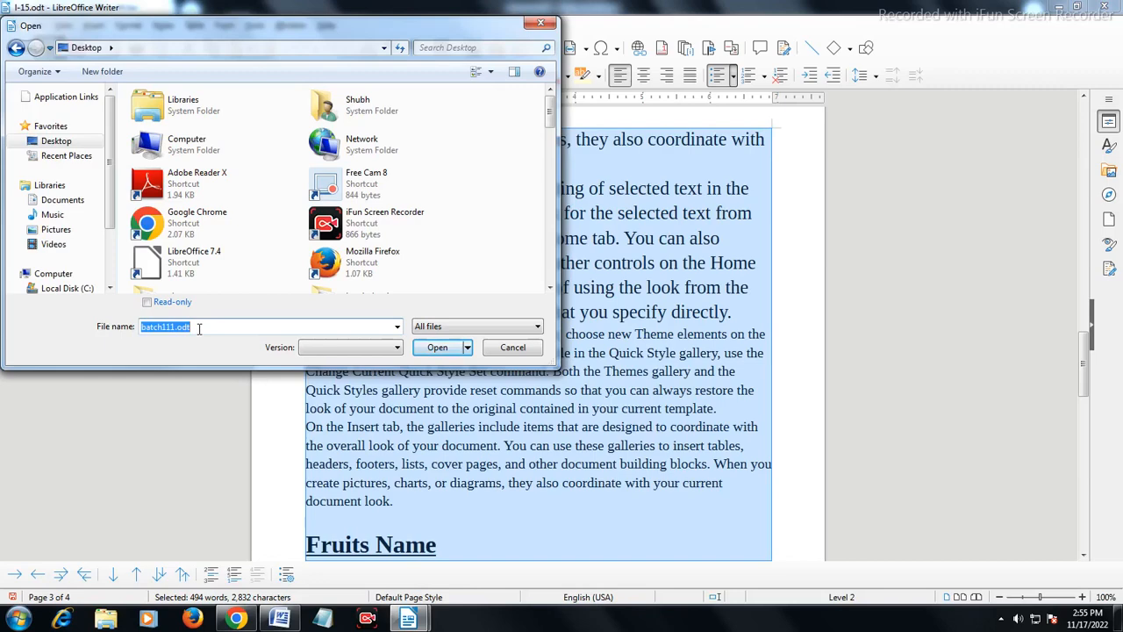
left_click(437, 348)
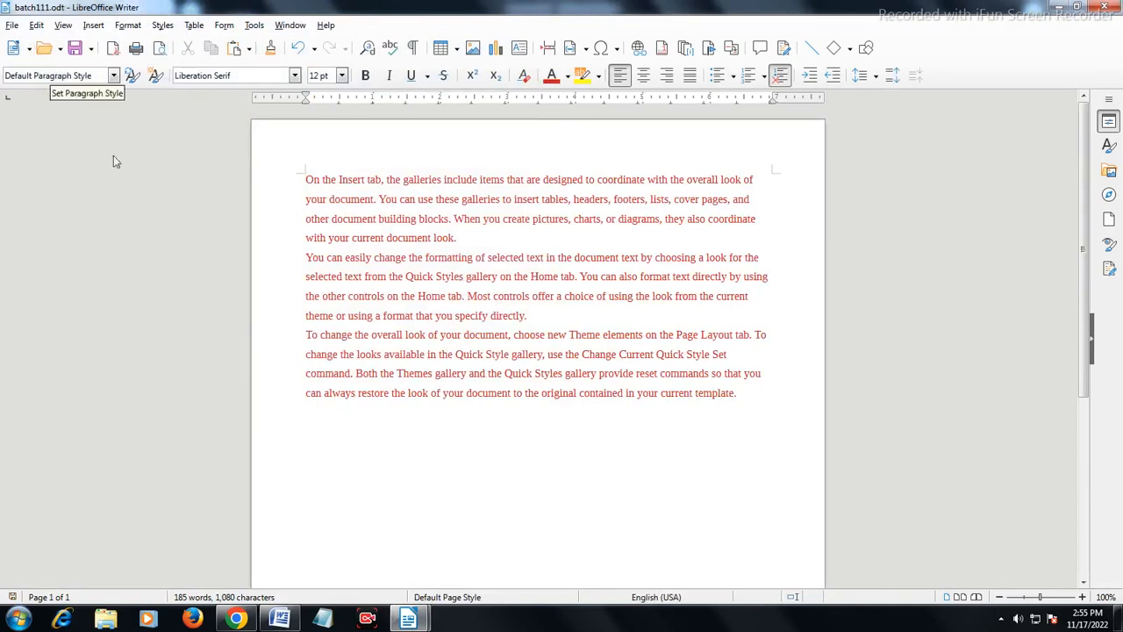
Create a new blank text document
left_click(36, 24)
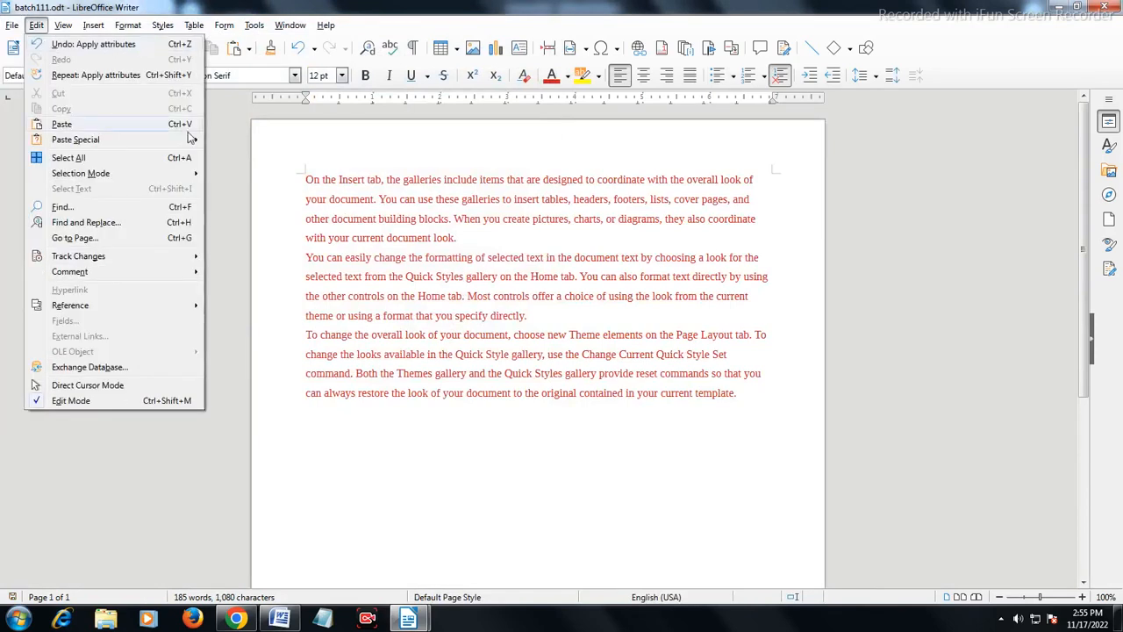
left_click(218, 140)
left_click(16, 51)
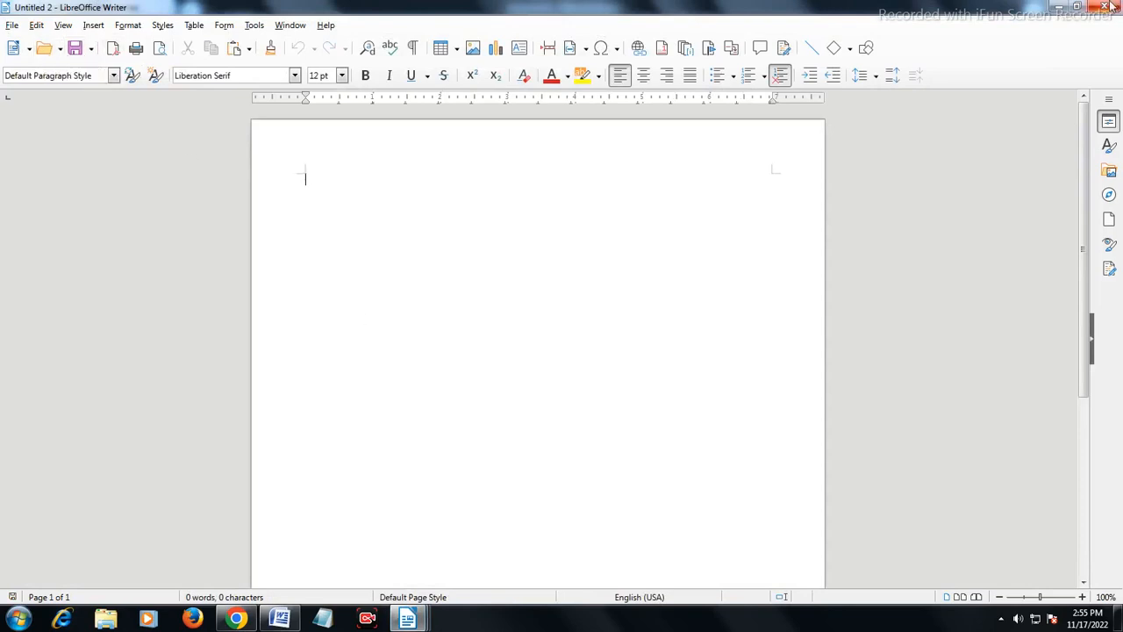
Try to open a file named olevel111 from the Desktop
left_click(44, 48)
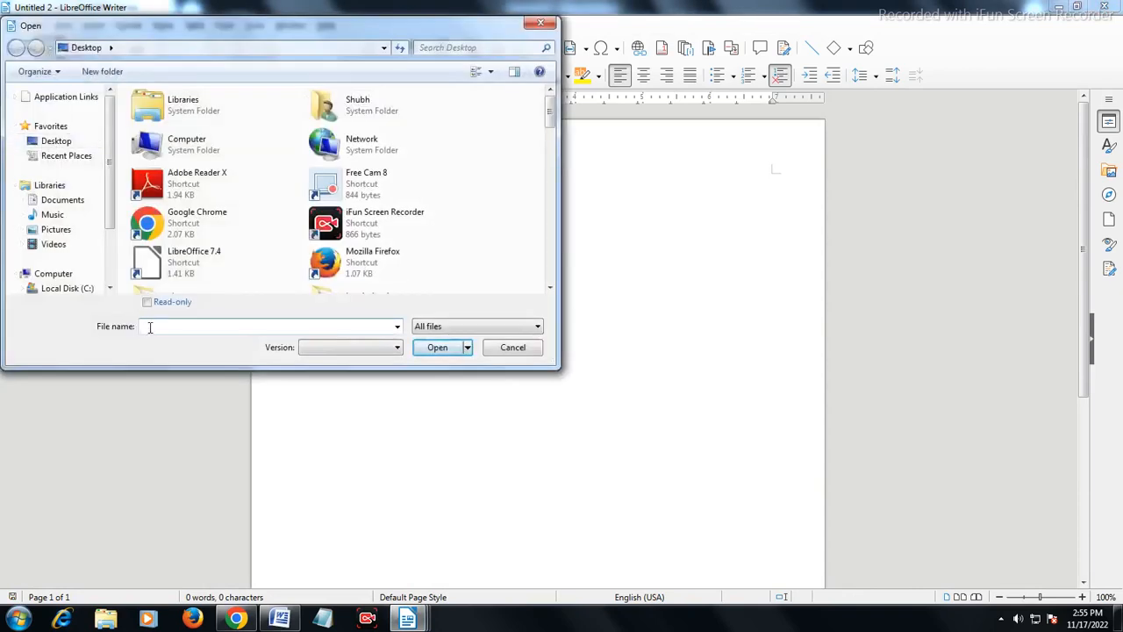
type("oleve")
type("ll111")
key("Return")
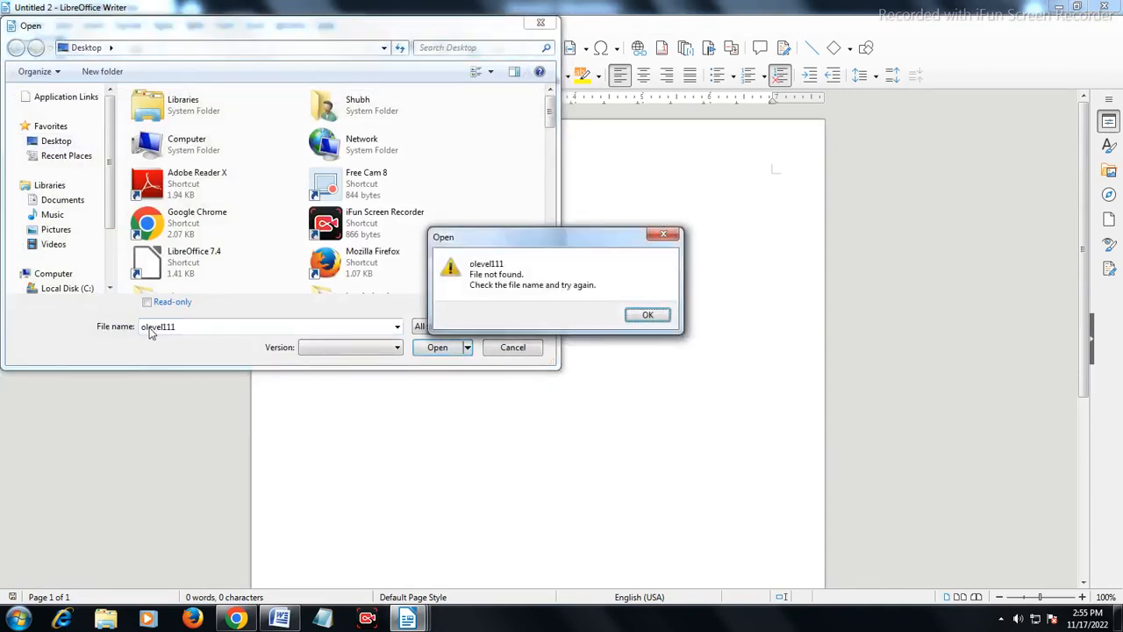
left_click(647, 316)
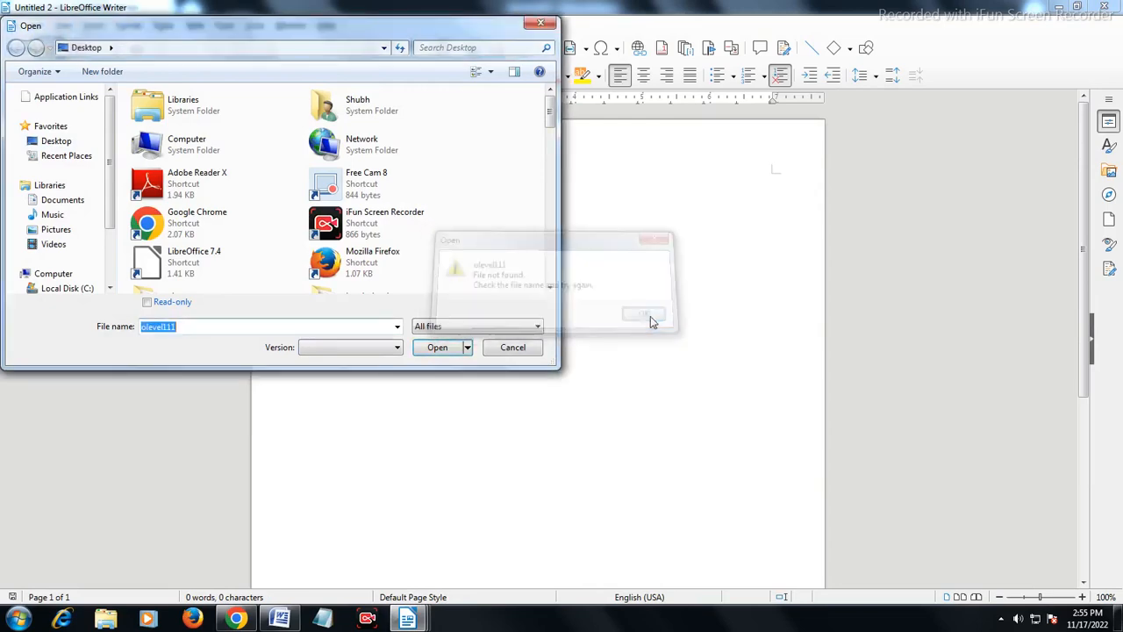
Replace the file name with the suggested batch111.odt and open that document
key("BackSpace")
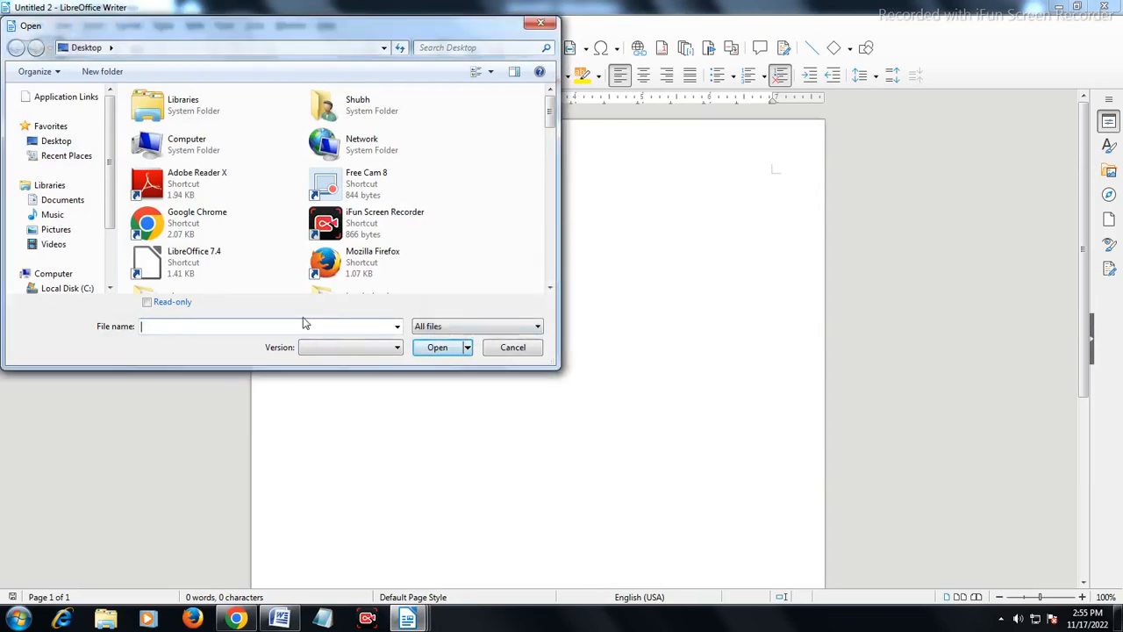
type("batch")
key("Down")
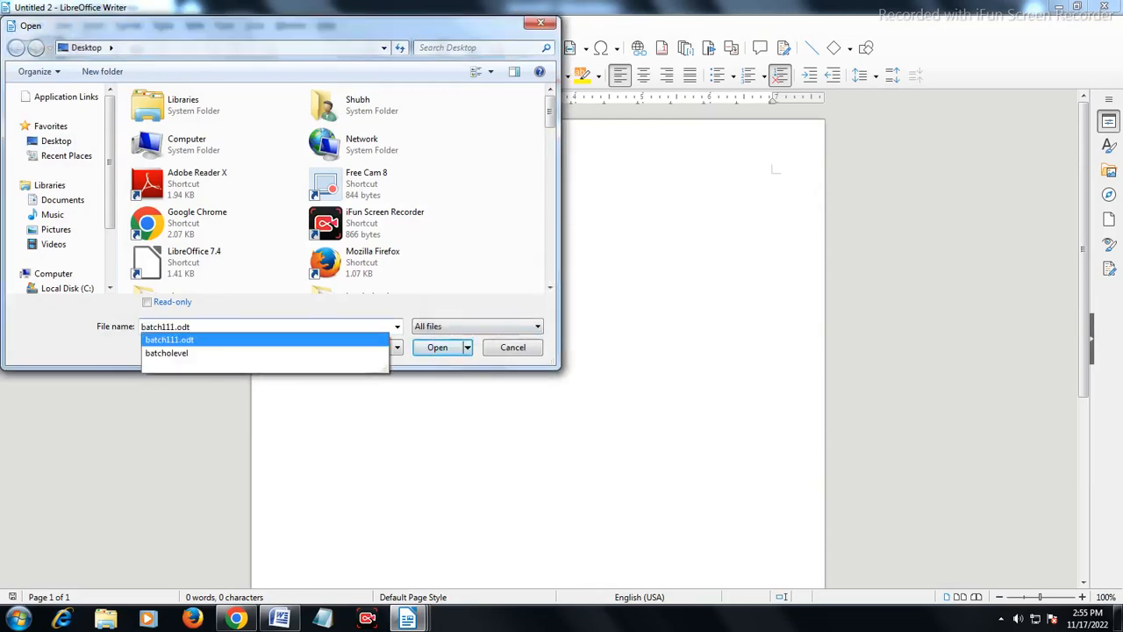
key("Return")
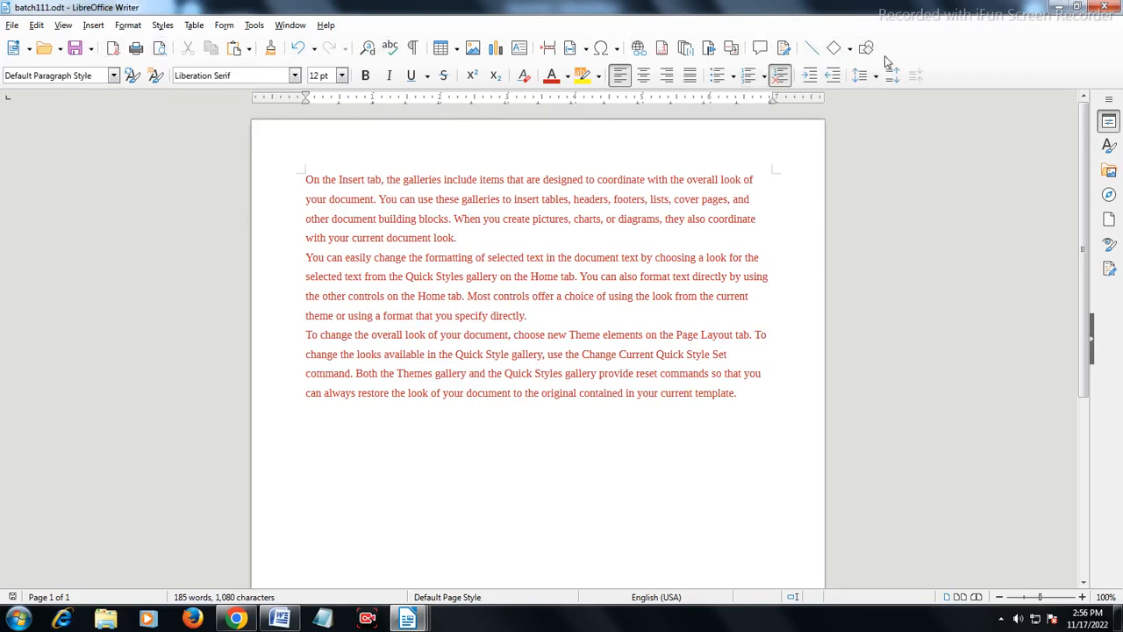
left_click(299, 48)
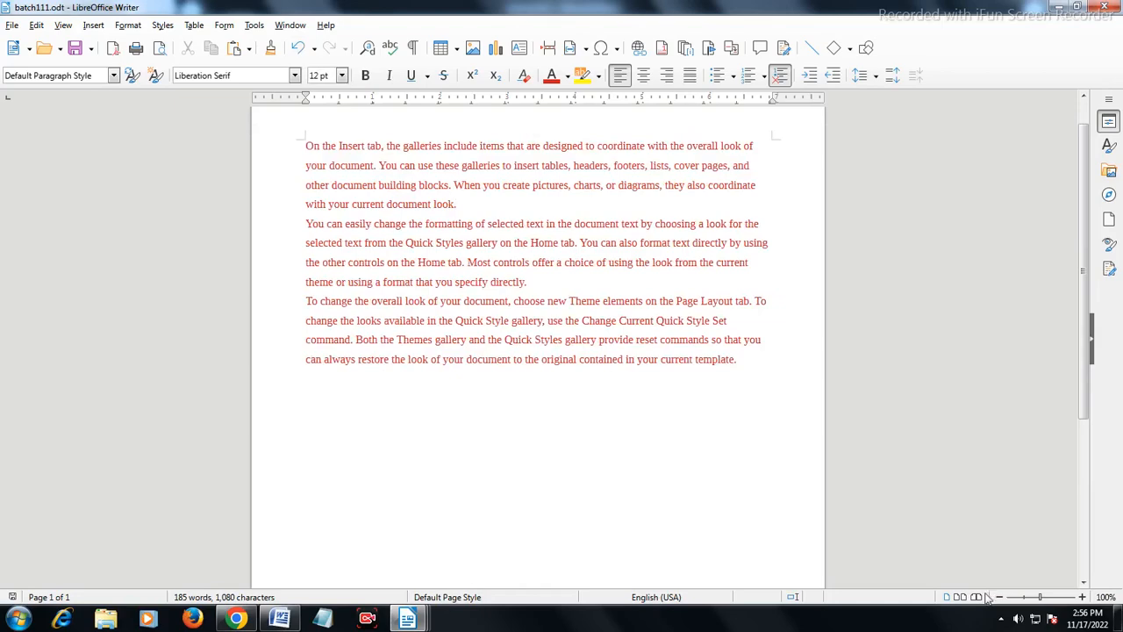